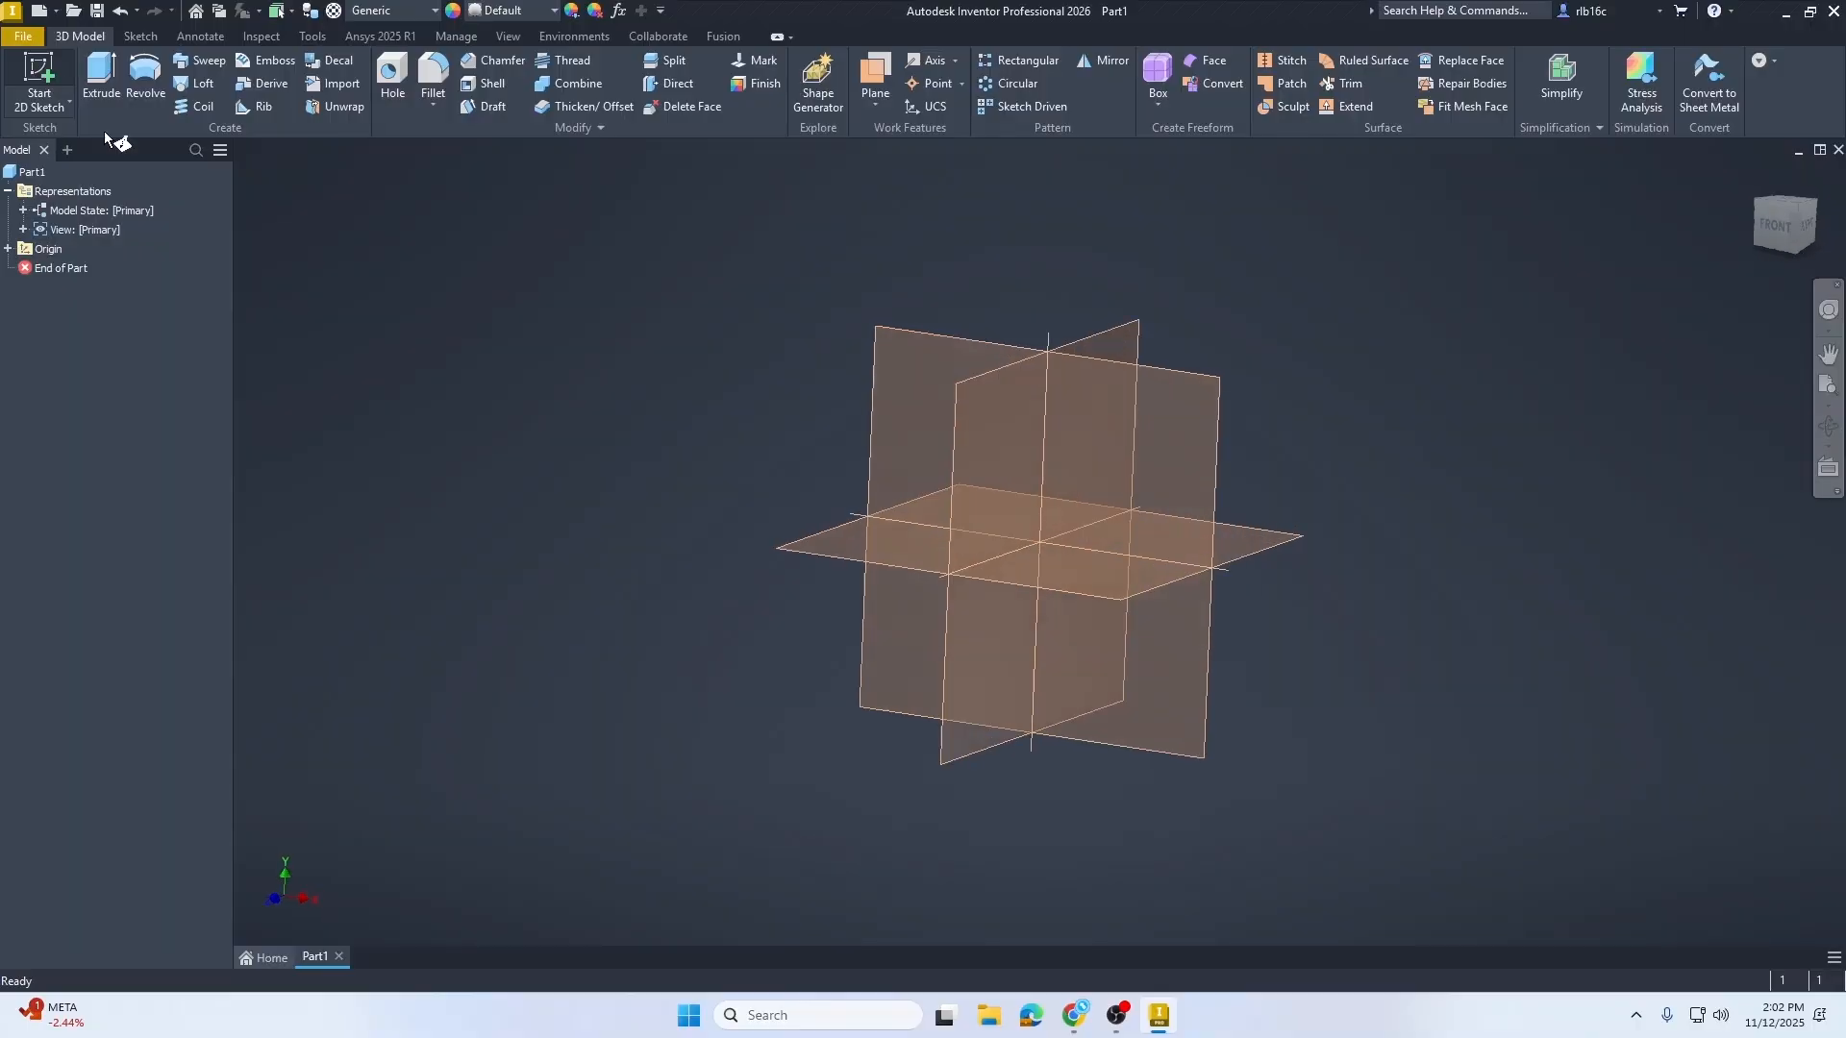
# Step: Start a sketch on the XY plane and draw a center-point rectangle centered on the origin, about 1.05 in by 0.56 in
pyautogui.click(1113, 471)
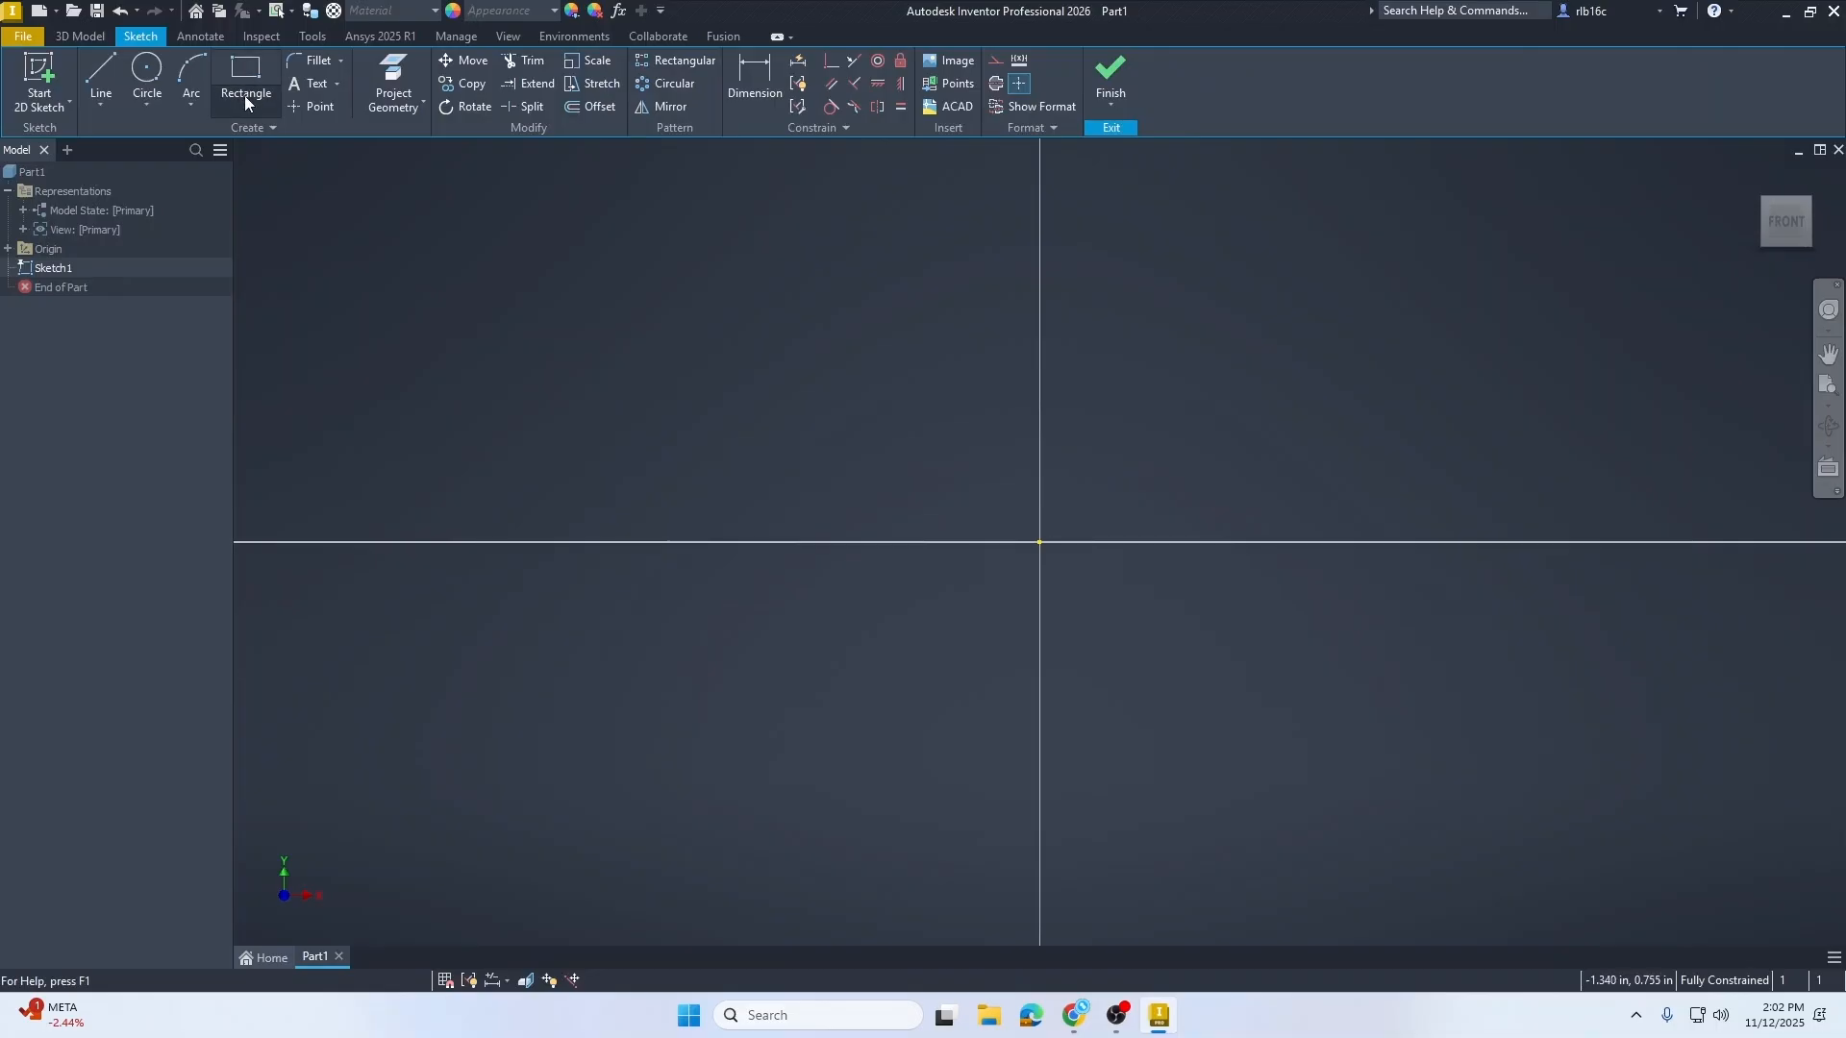
pyautogui.click(244, 97)
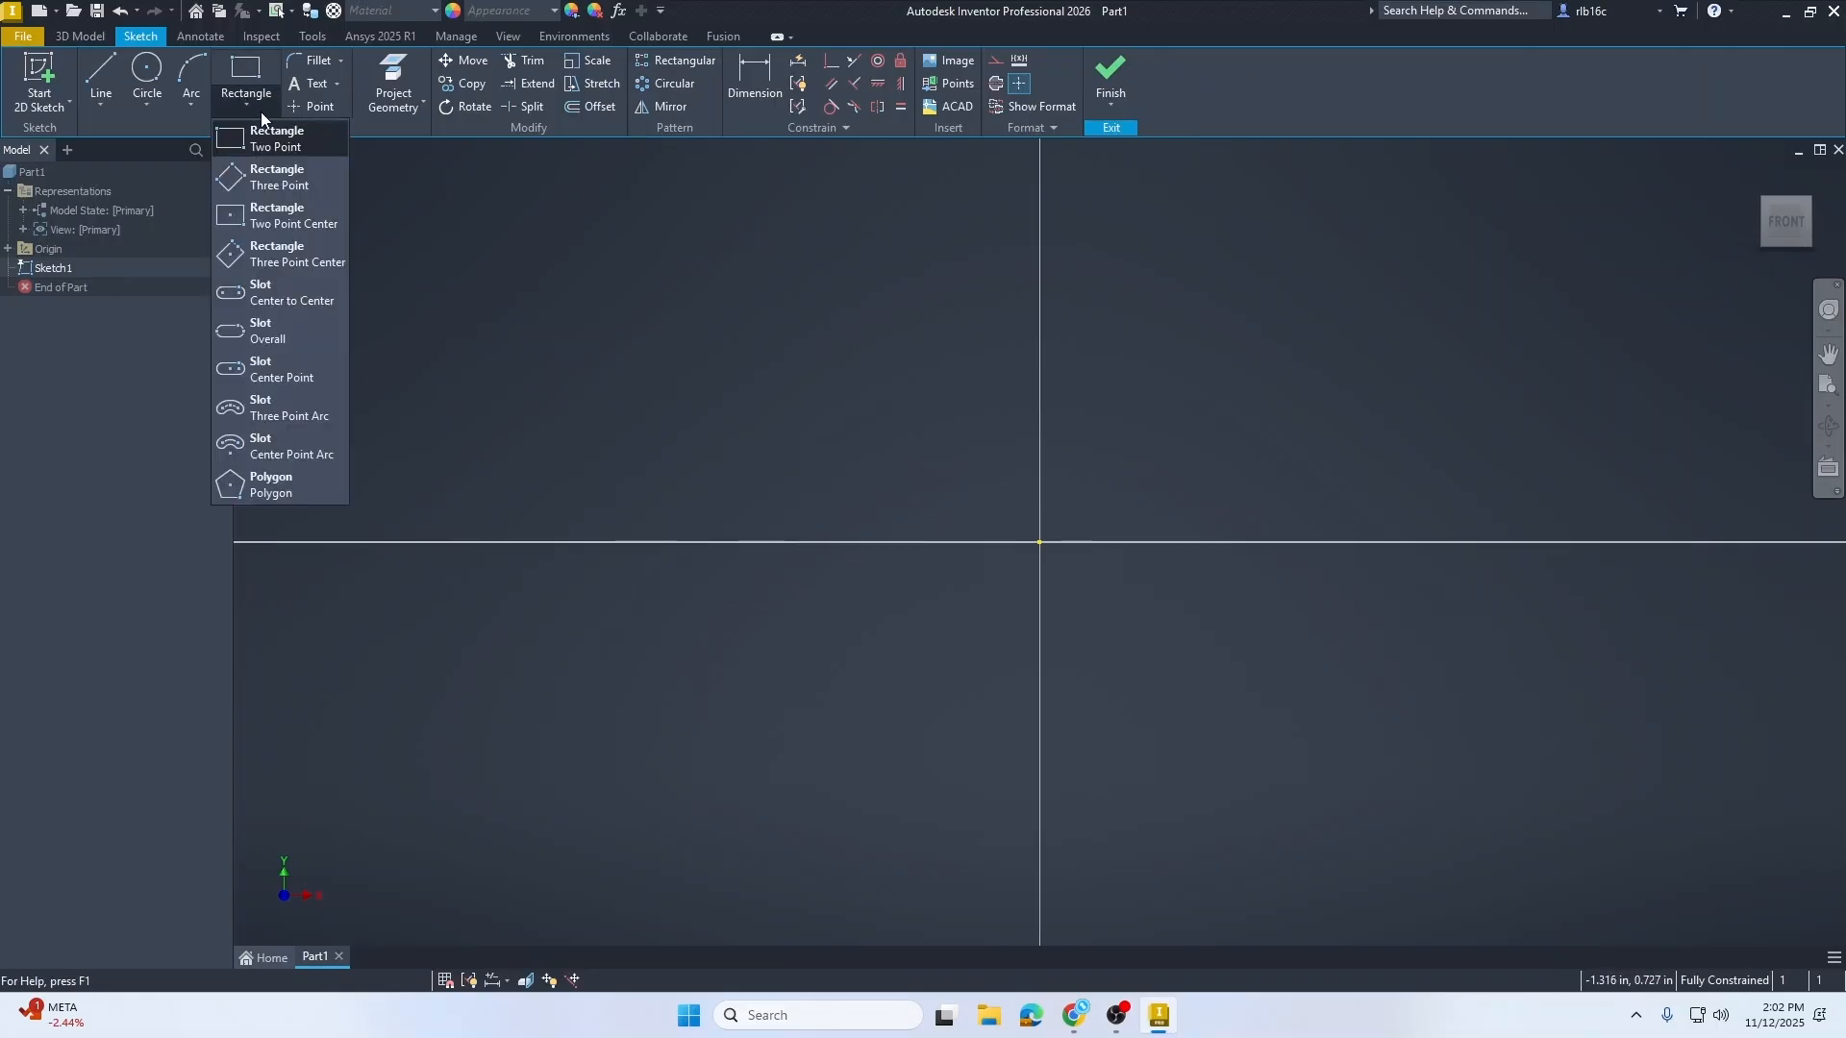
pyautogui.click(292, 221)
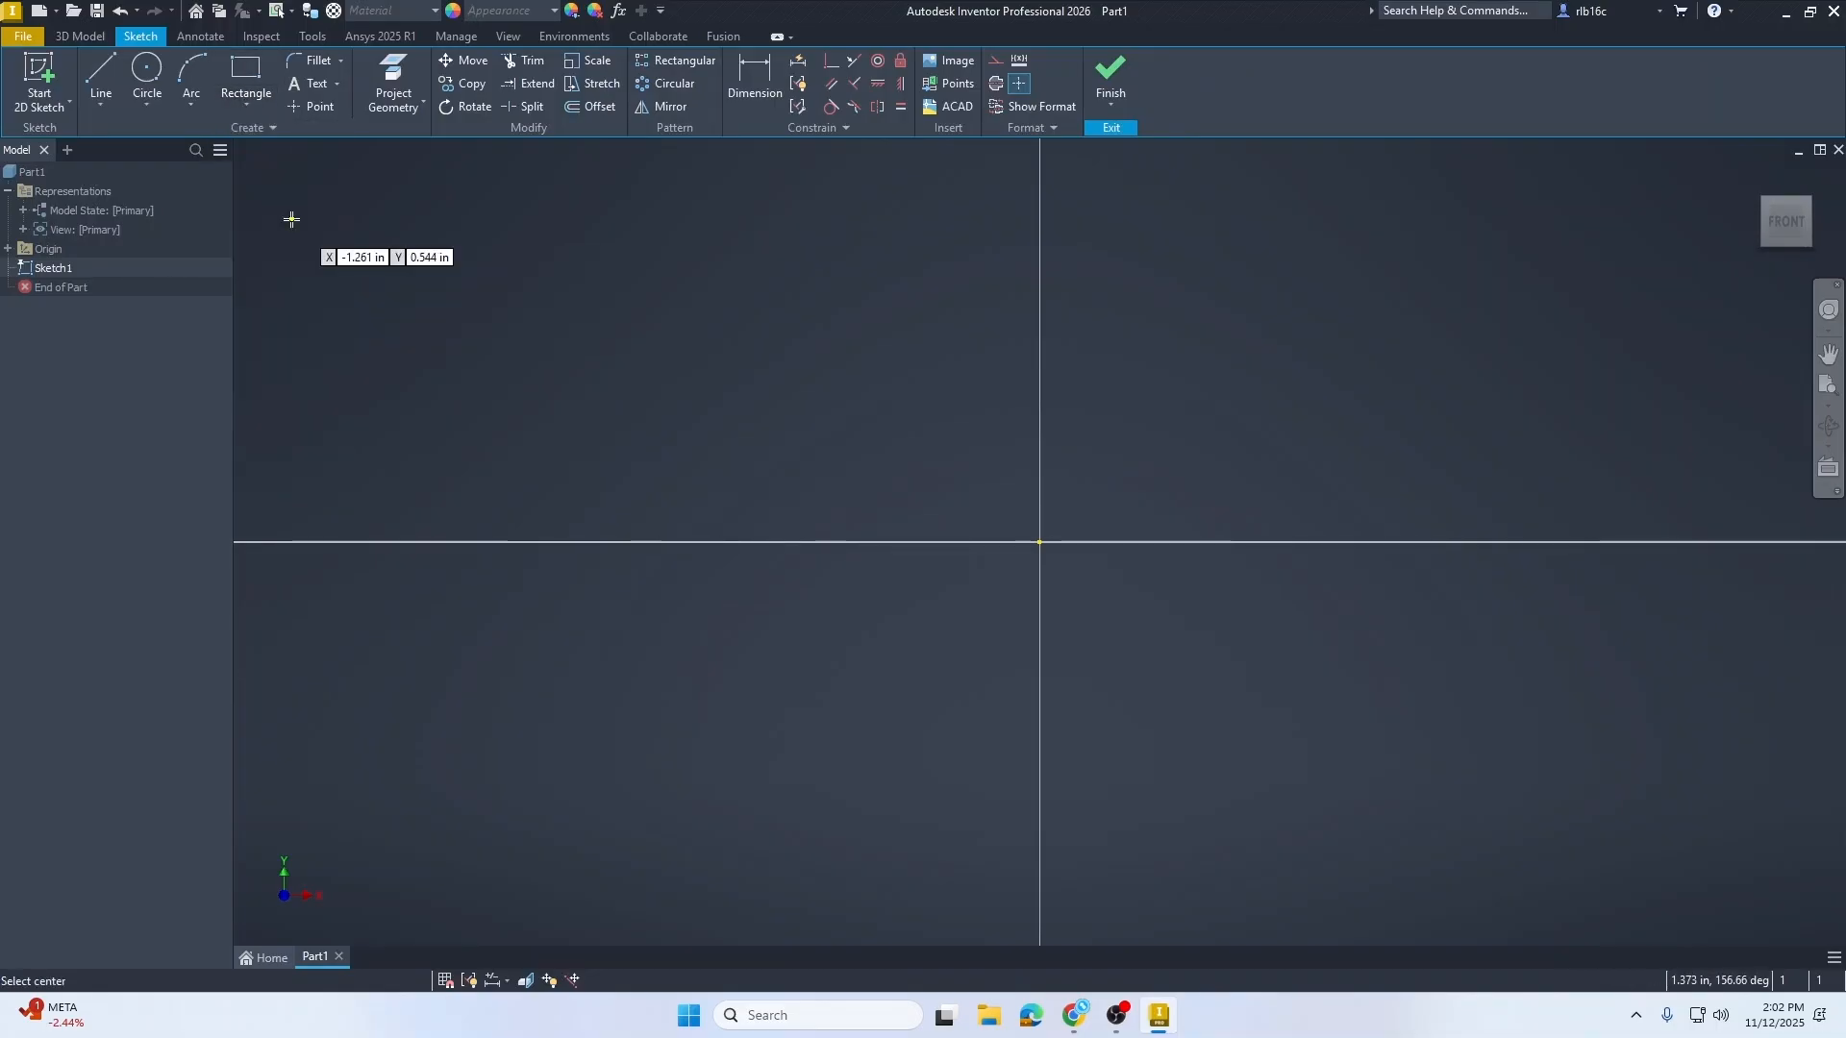
pyautogui.click(1039, 542)
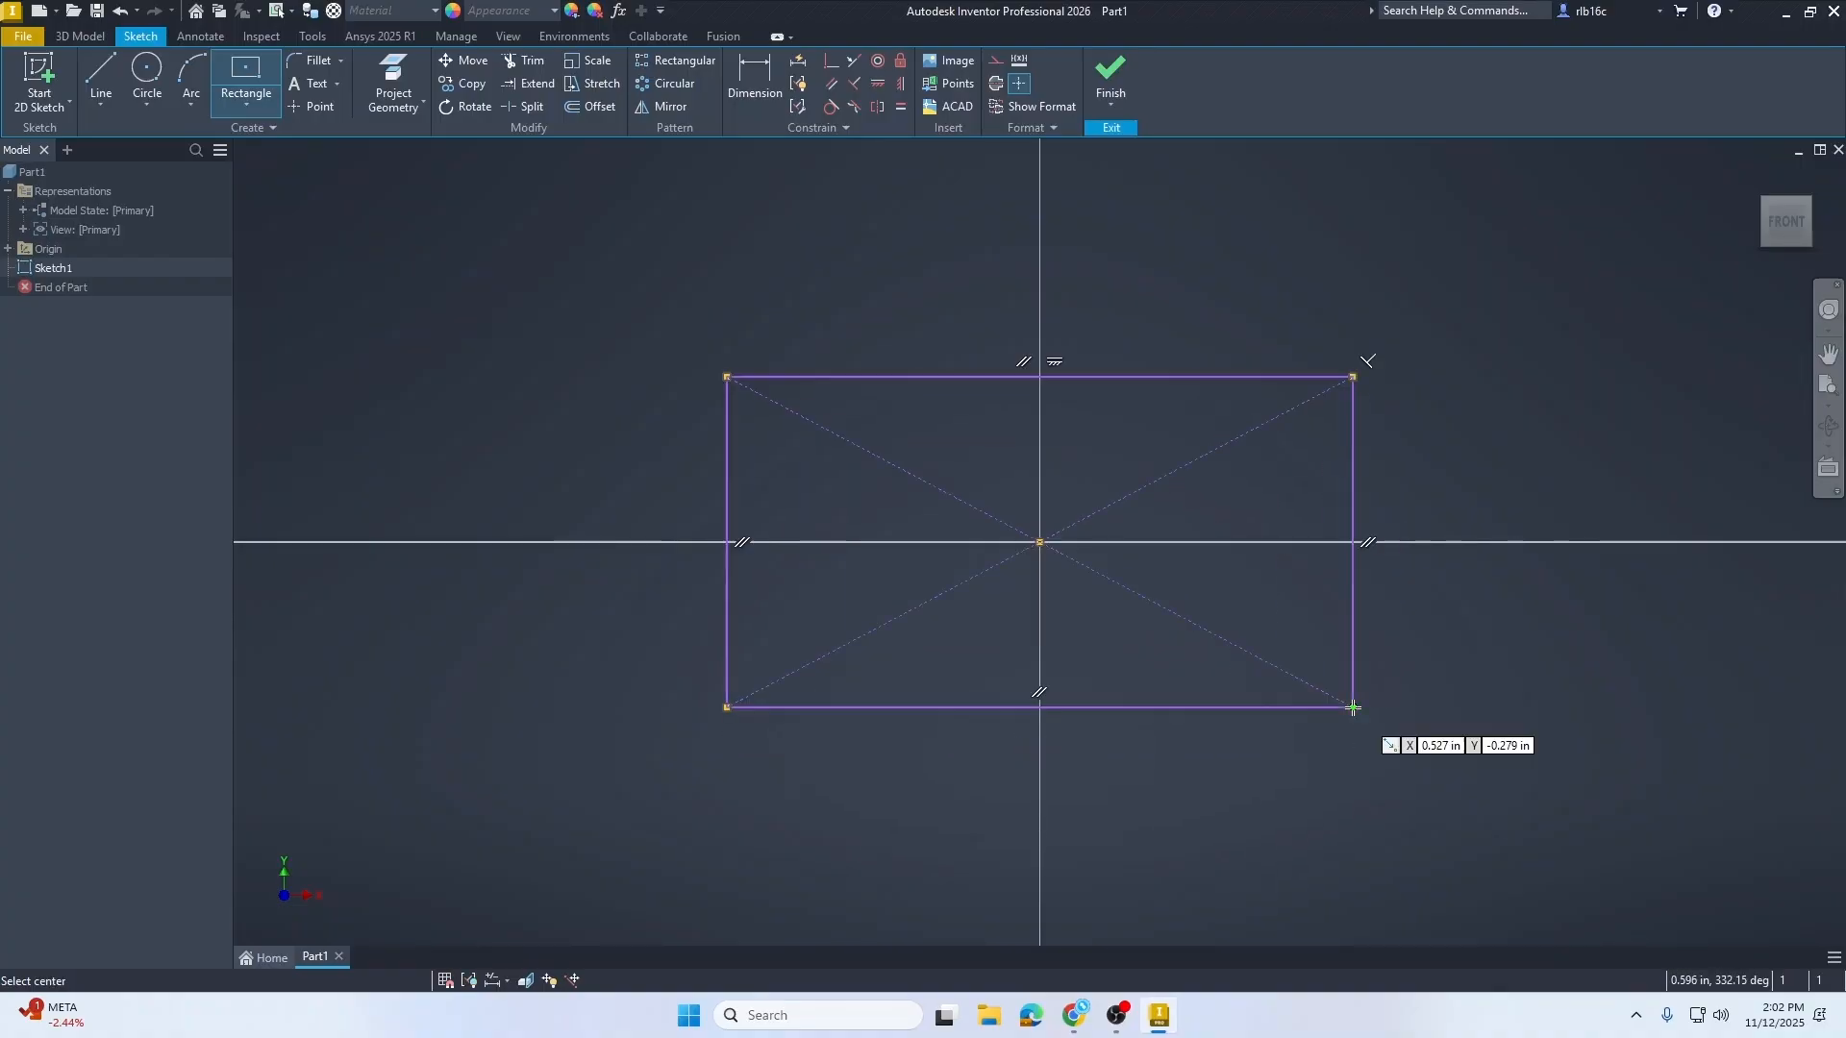
pyautogui.click(1353, 708)
pyautogui.press('Escape')
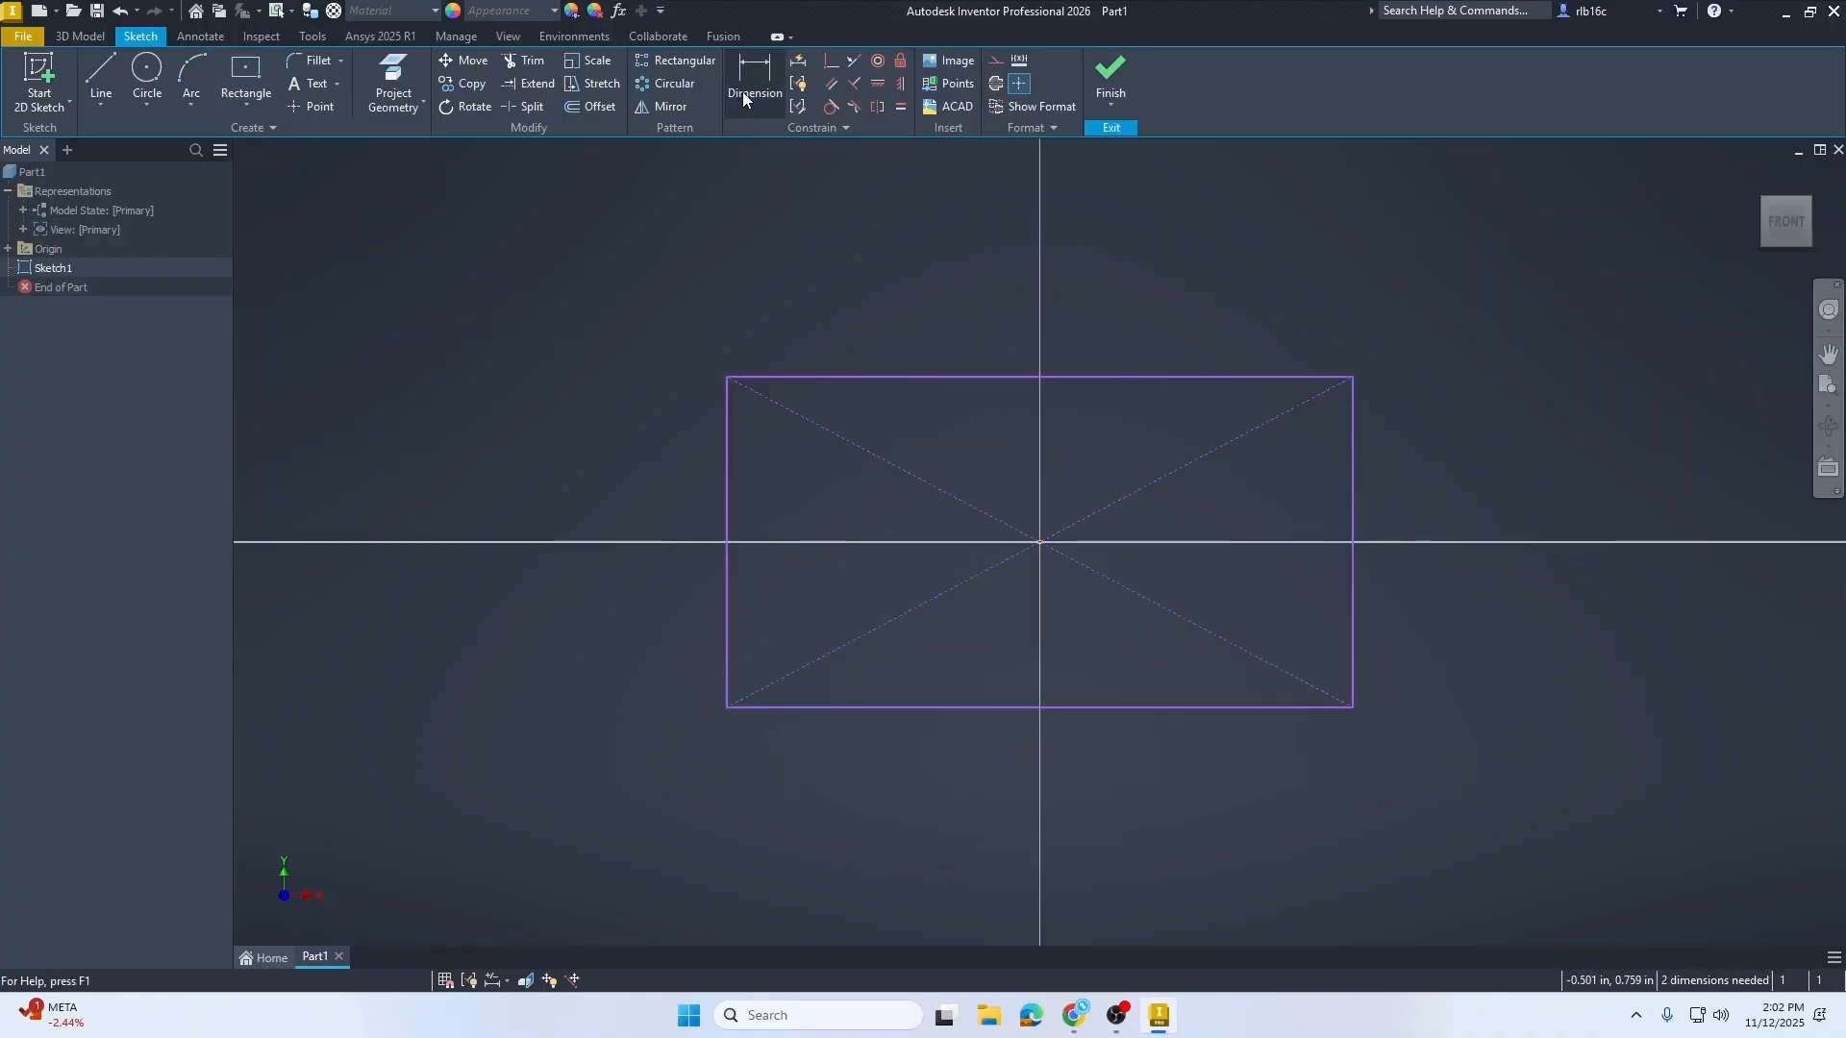
# Step: Dimension the rectangle's bottom edge, setting the width to 5 in
pyautogui.click(742, 91)
pyautogui.click(1226, 708)
pyautogui.click(1211, 780)
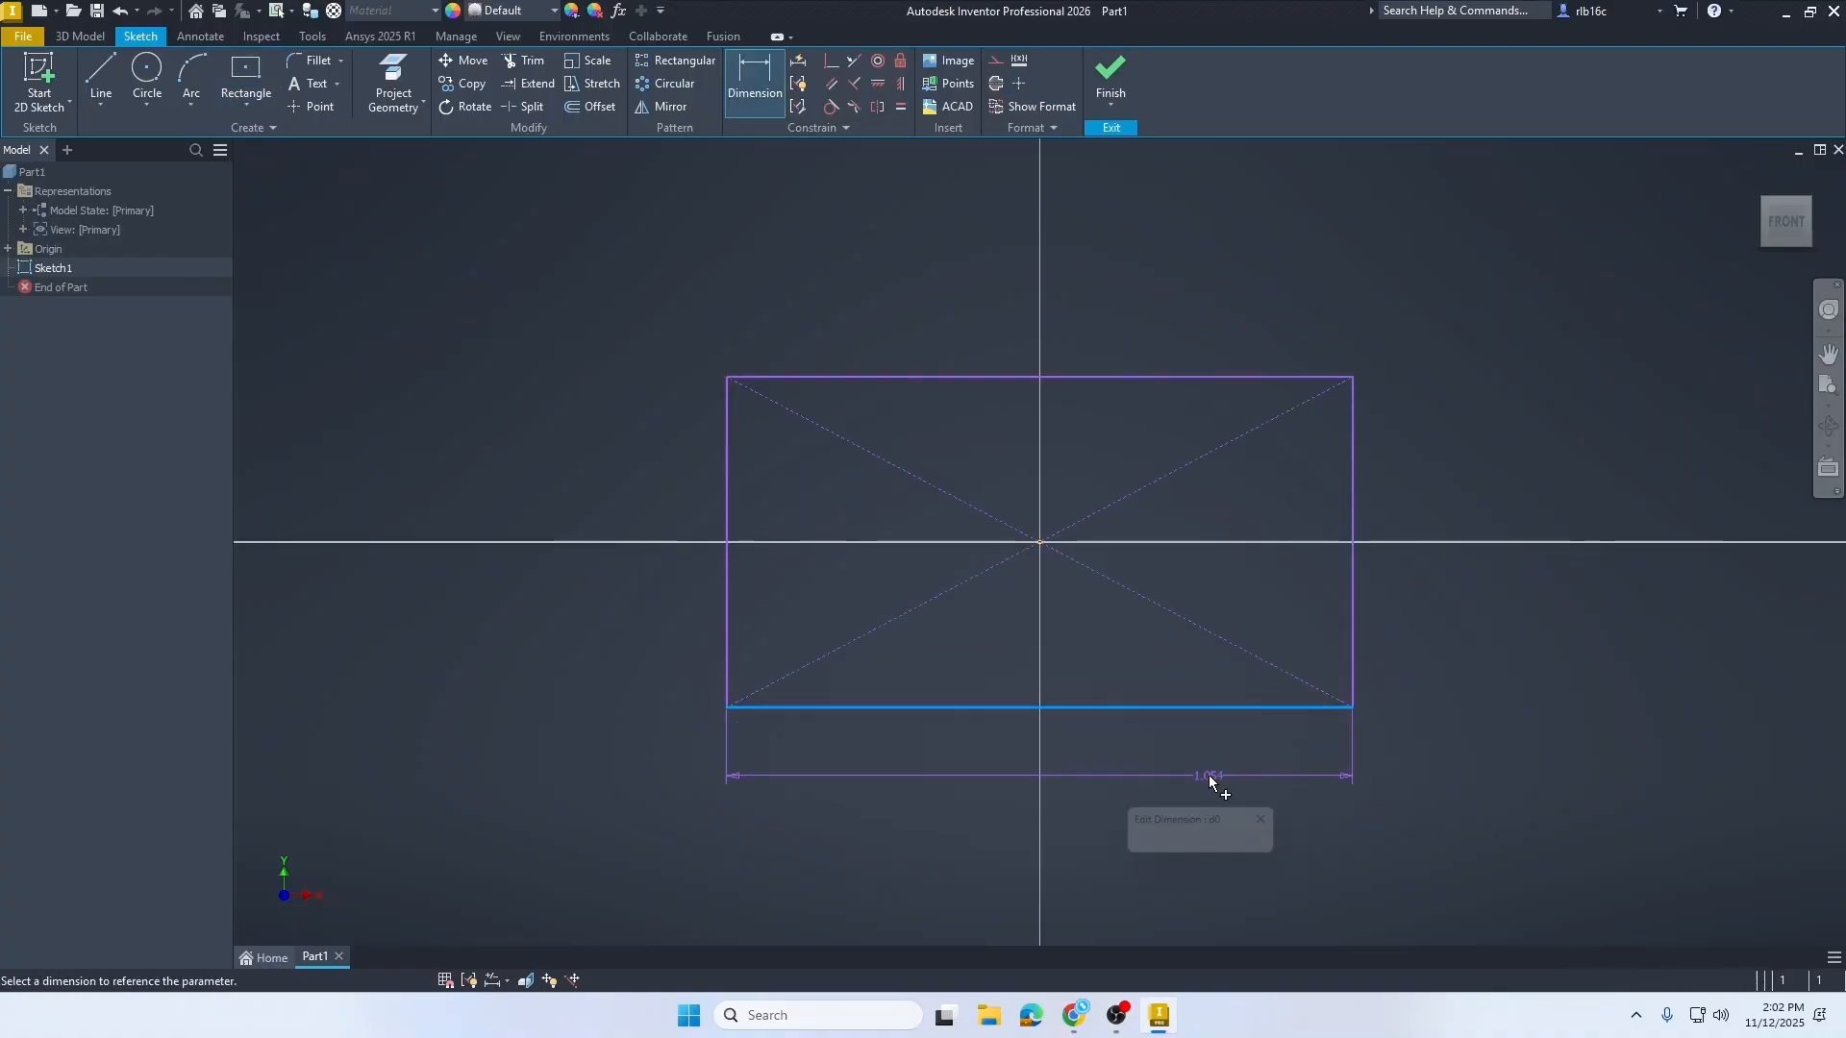
pyautogui.write('5')
pyautogui.press('Return')
# Step: Dimension the rectangle's right edge, setting the height to 2 in
pyautogui.scroll(-5, 1025, 446)
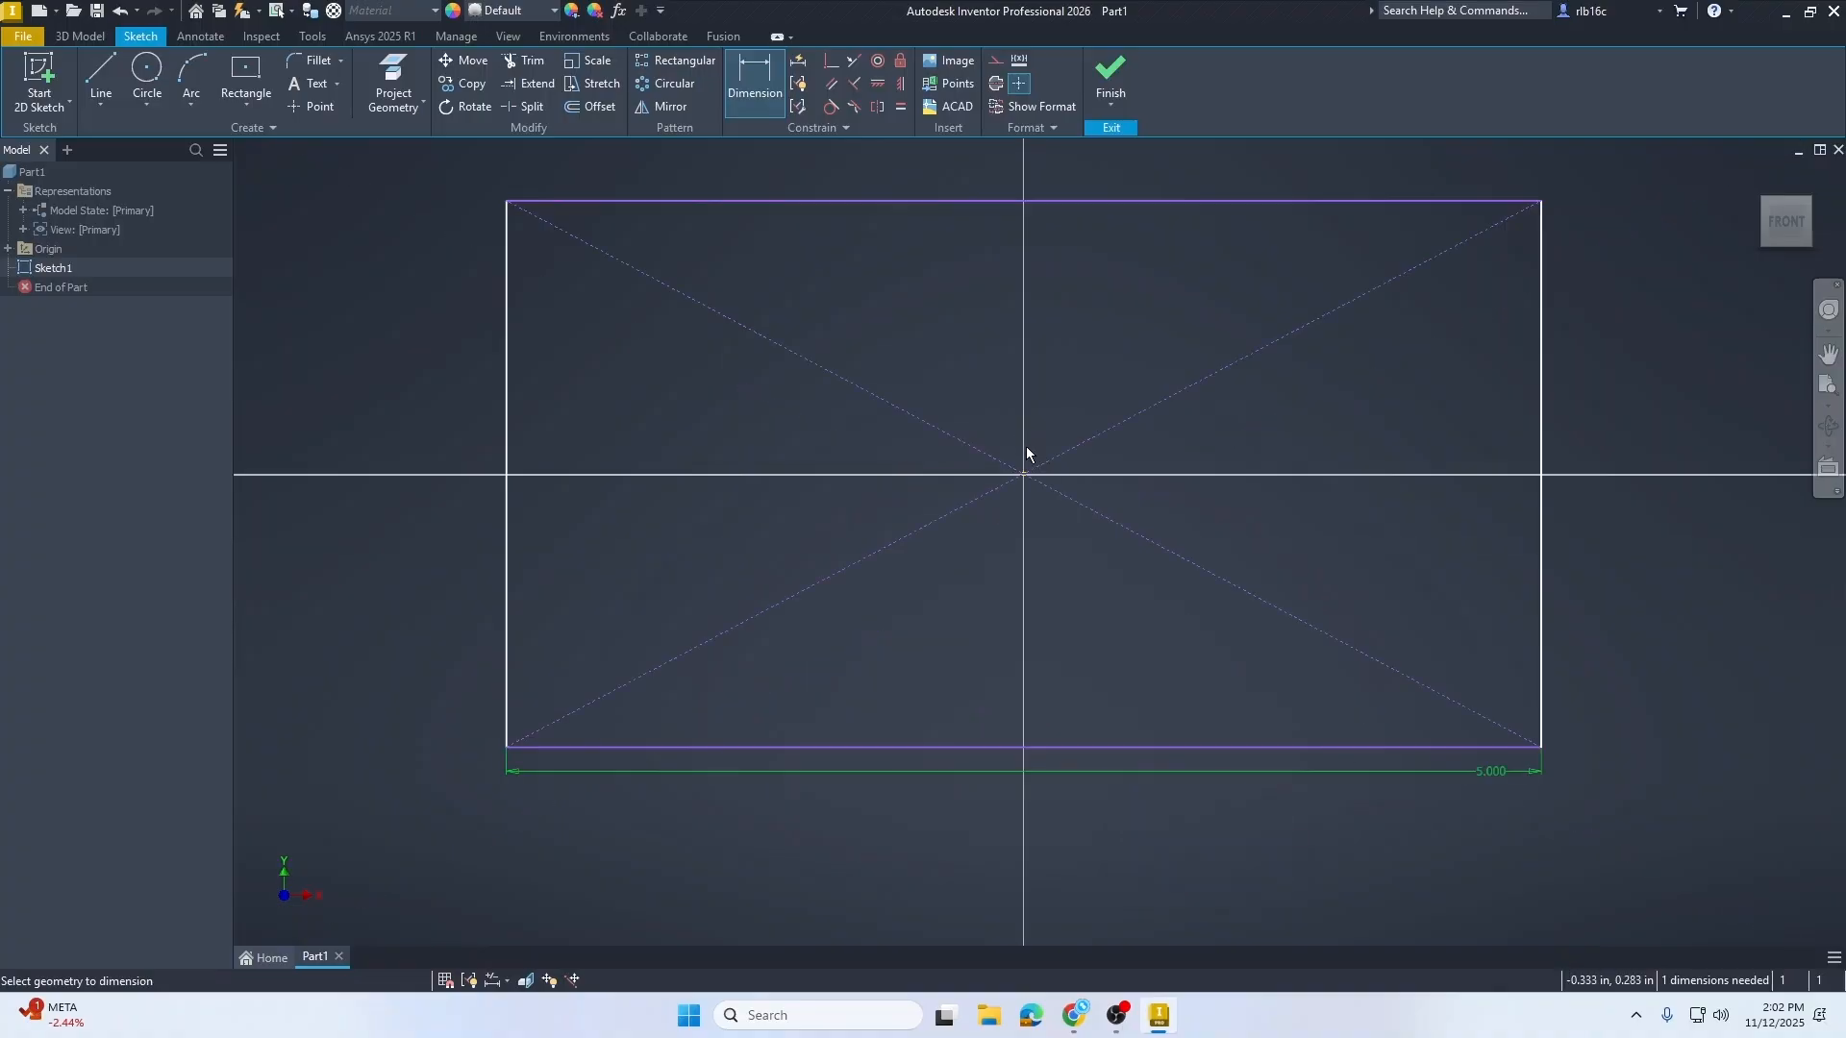
pyautogui.scroll(-2, 1025, 446)
pyautogui.click(1329, 411)
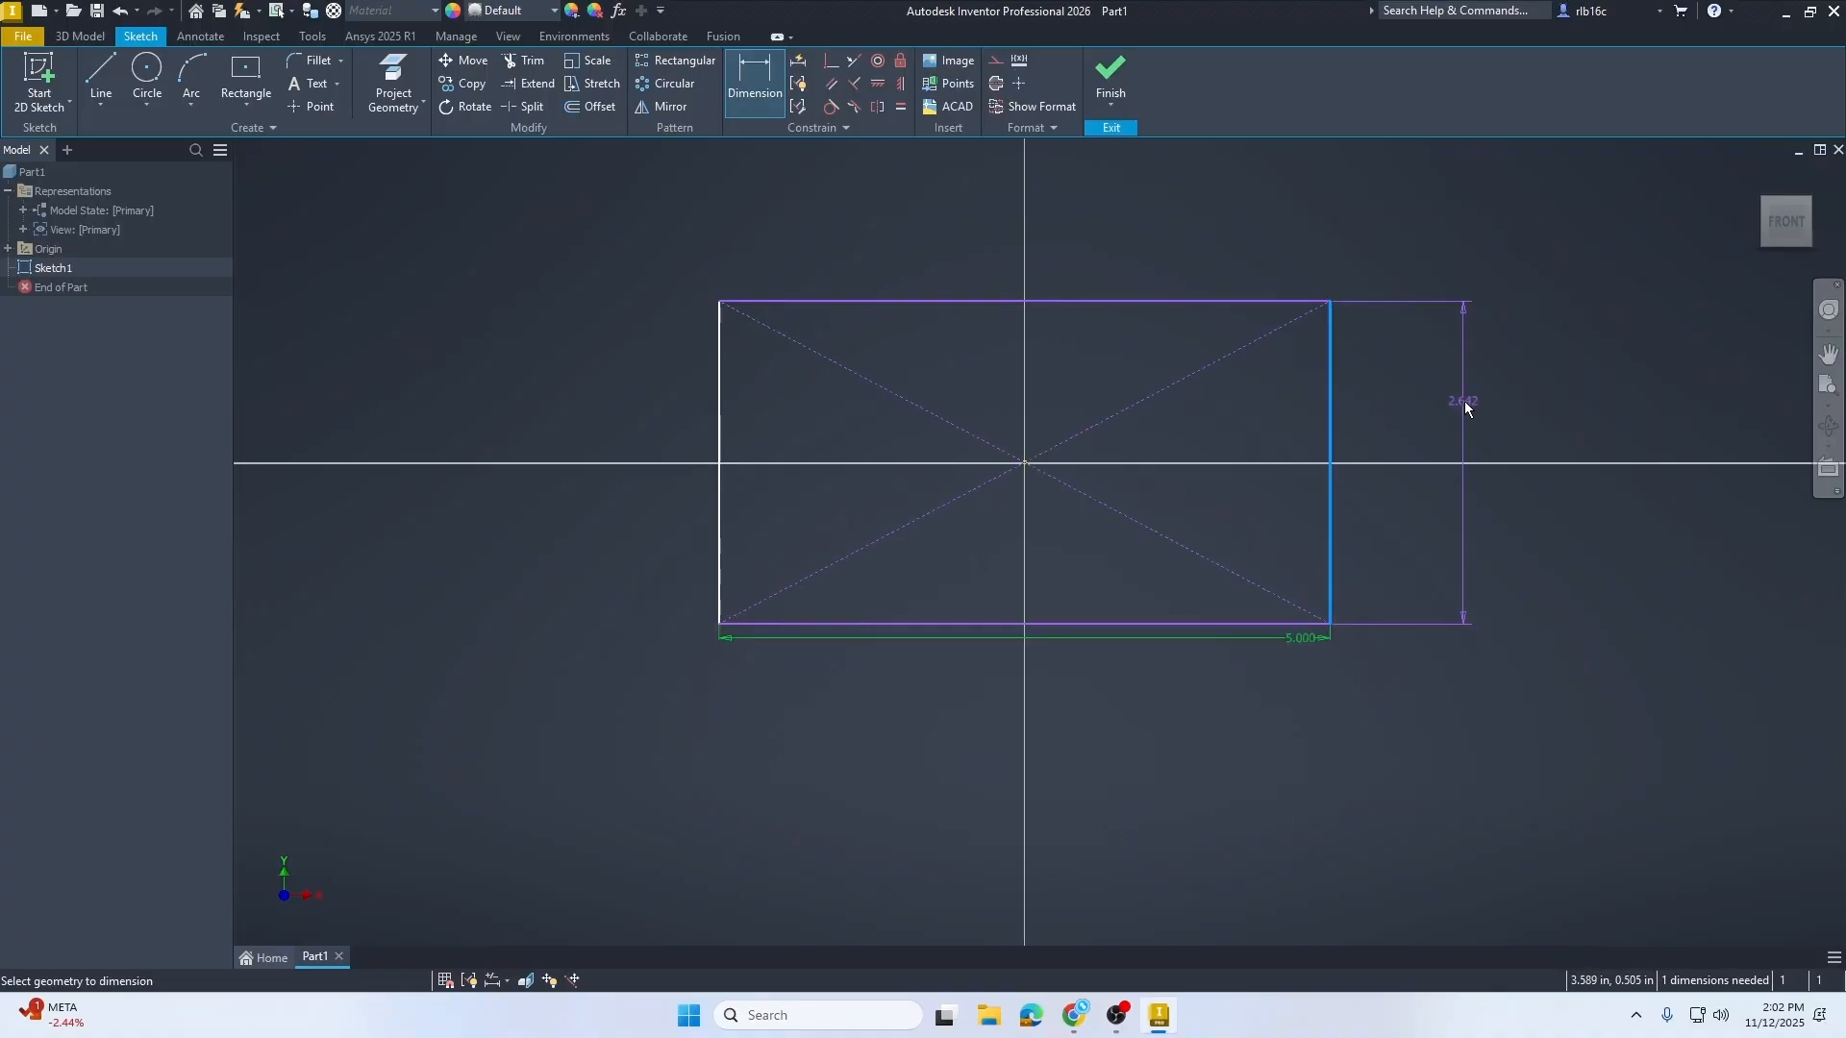
pyautogui.click(1465, 407)
pyautogui.write('2.6420892')
pyautogui.press('Return')
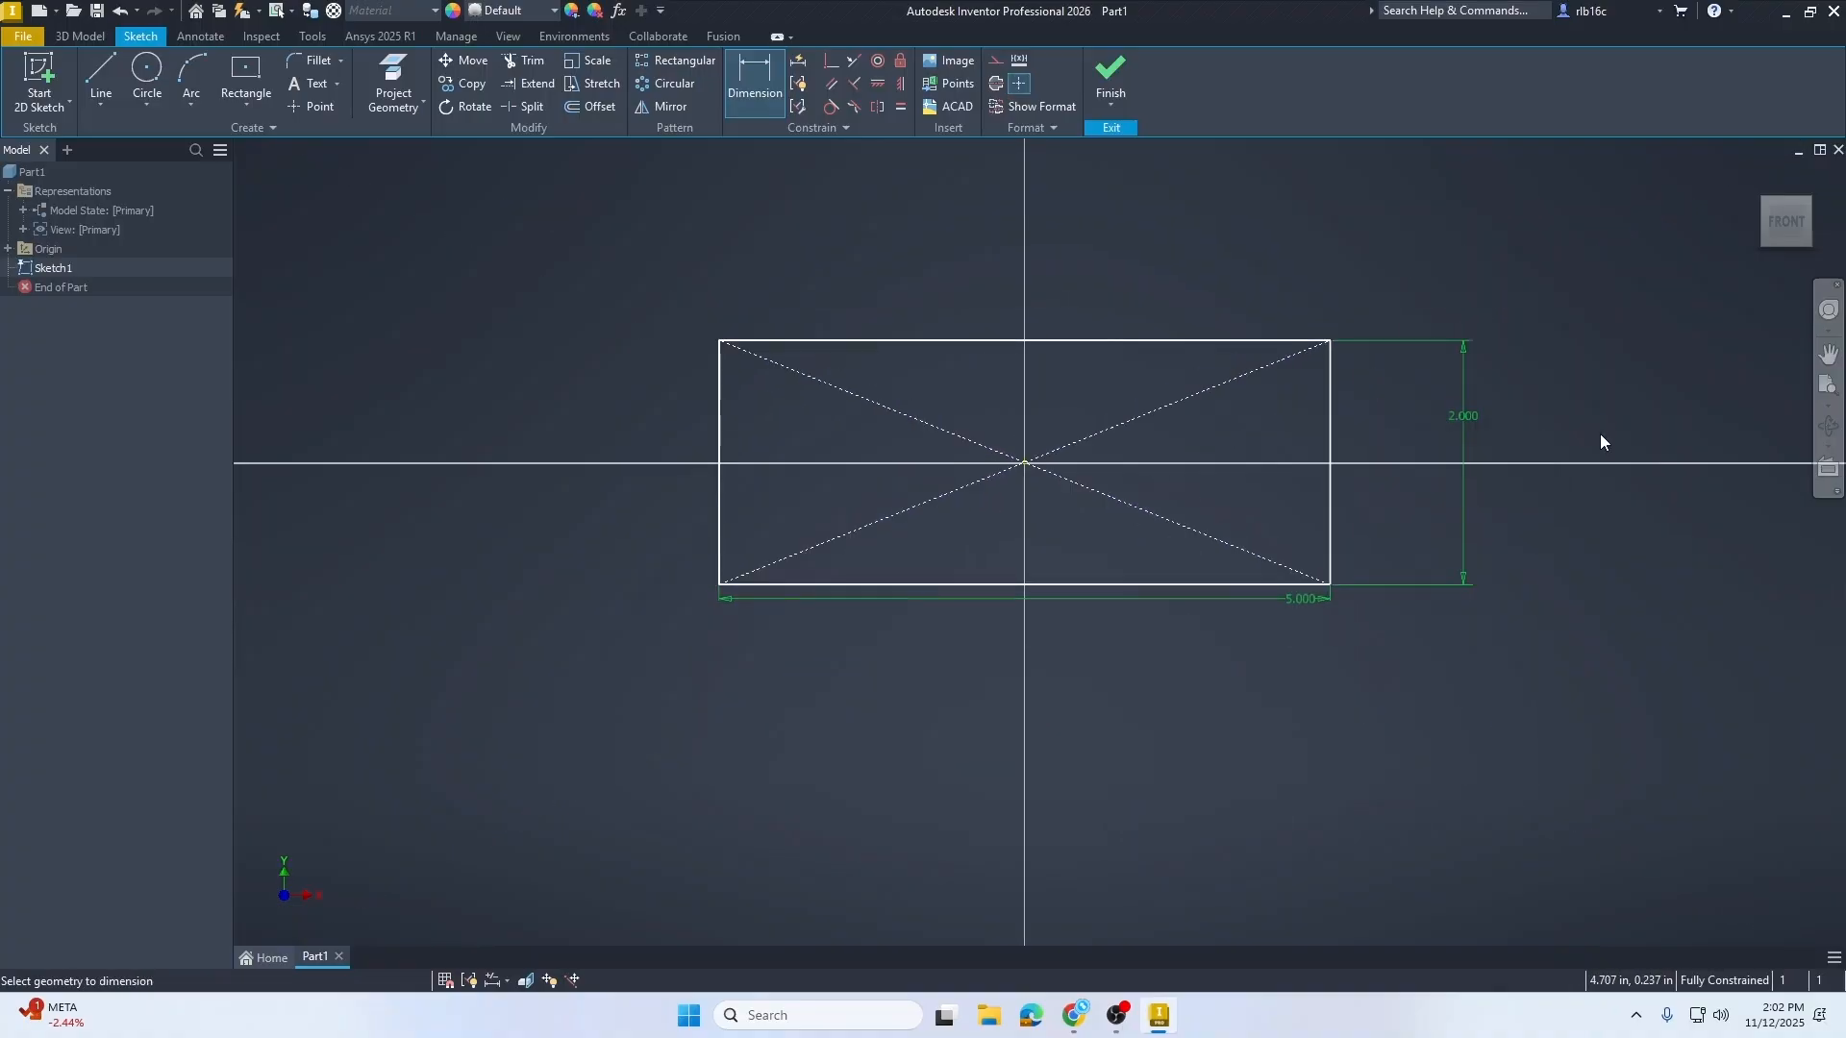
# Step: Draw a circle centered on the origin, about 0.69 in in diameter
pyautogui.click(145, 70)
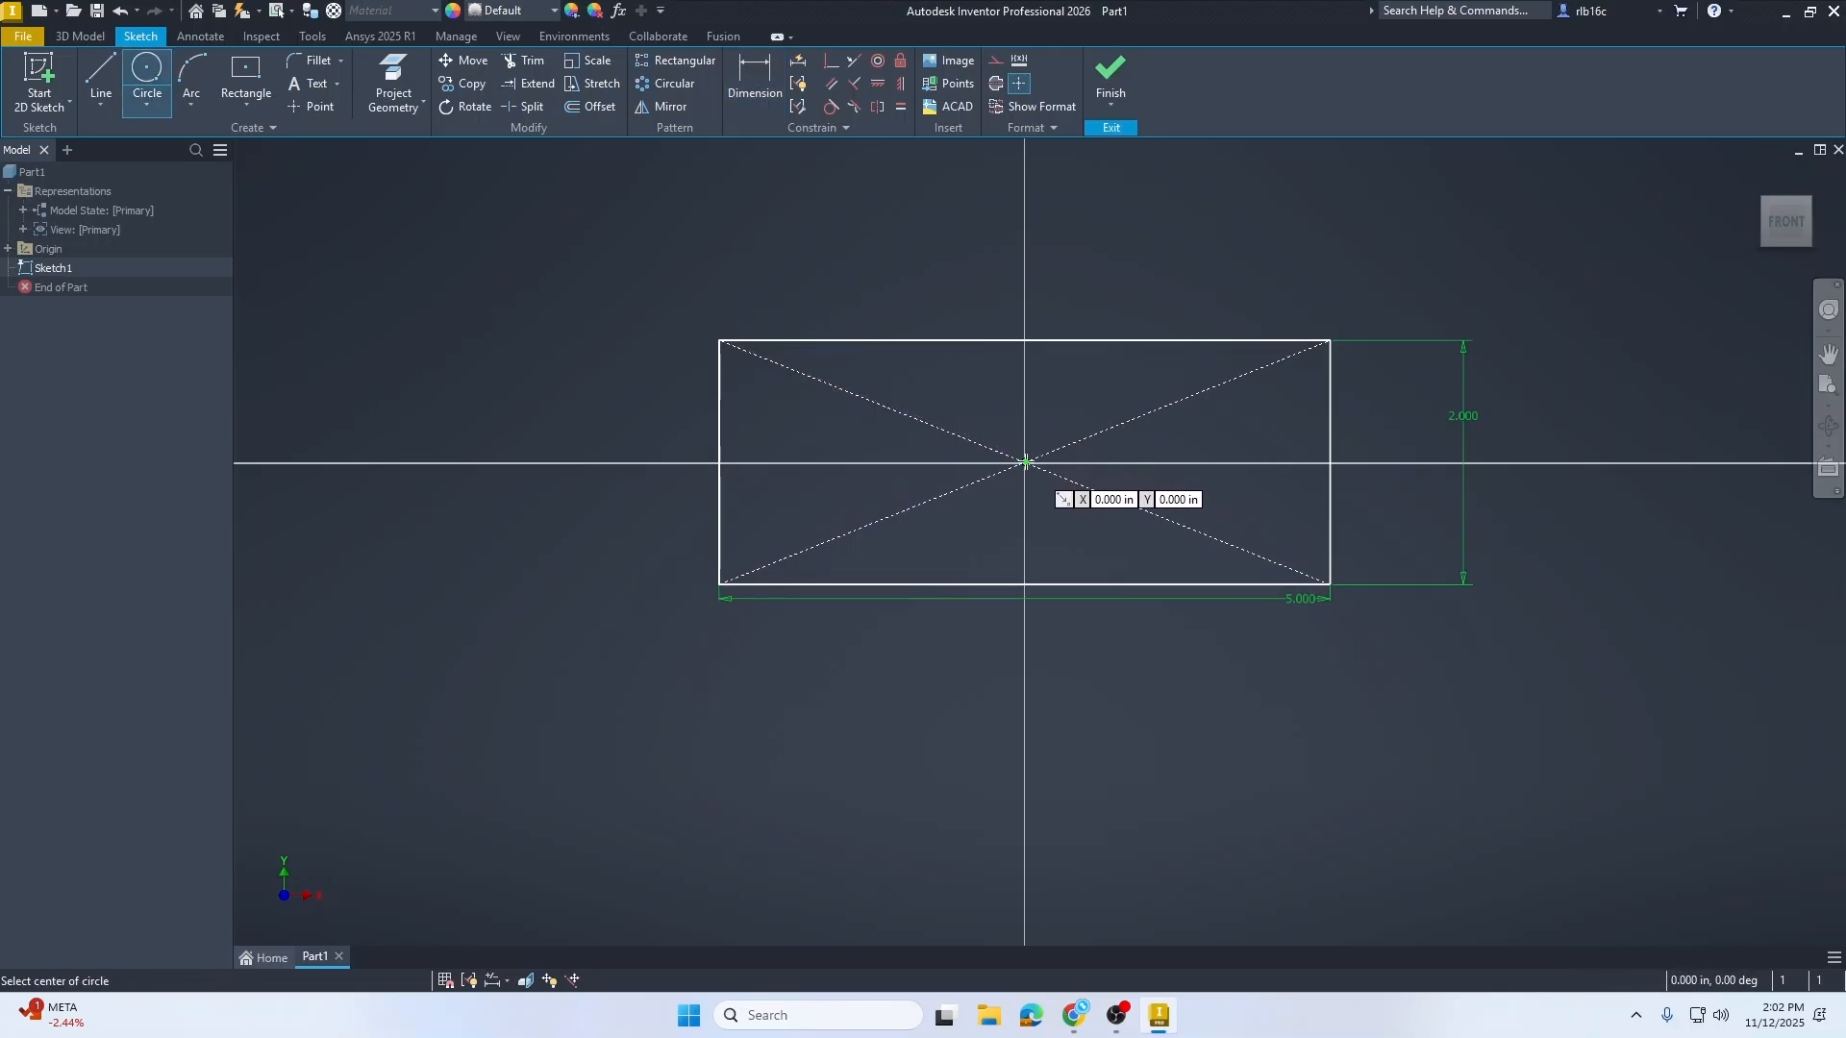
pyautogui.click(1025, 463)
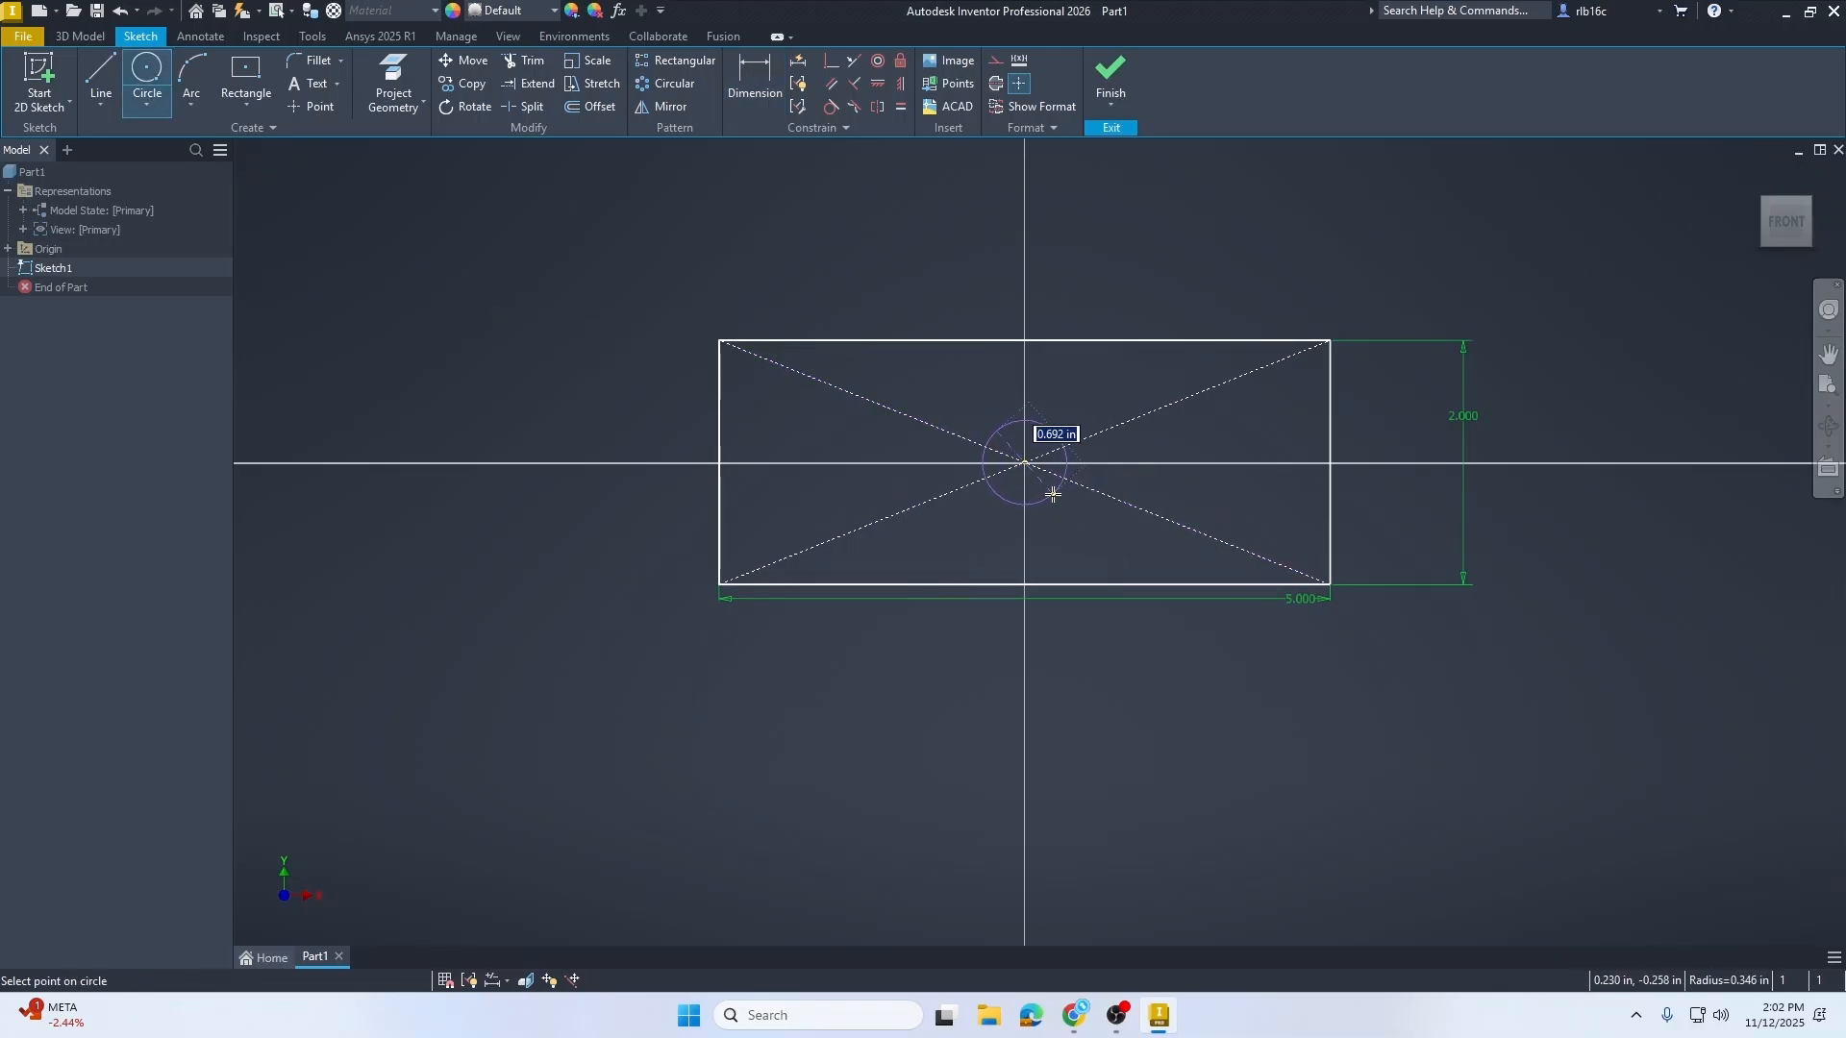
pyautogui.click(1053, 494)
pyautogui.press('Escape')
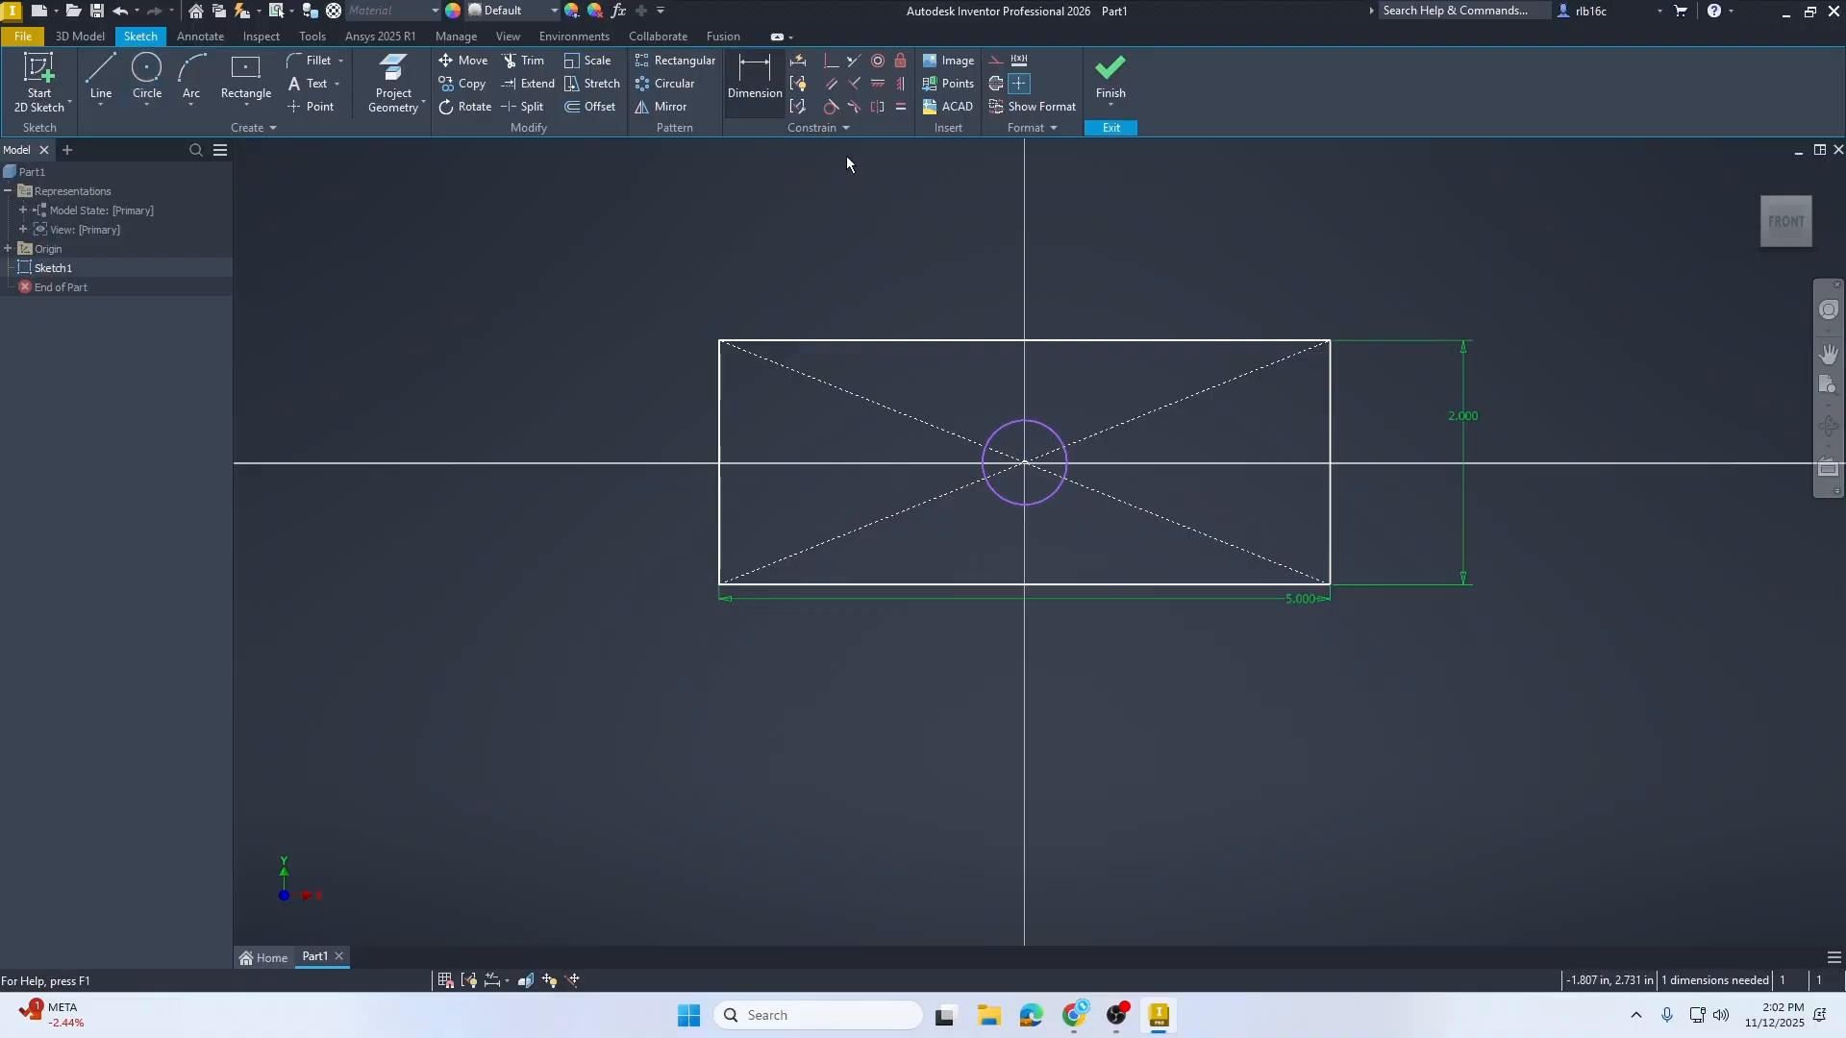
# Step: Dimension the circle's diameter as 1 in and finish the sketch
pyautogui.press('d')
pyautogui.click(1058, 429)
pyautogui.click(1070, 397)
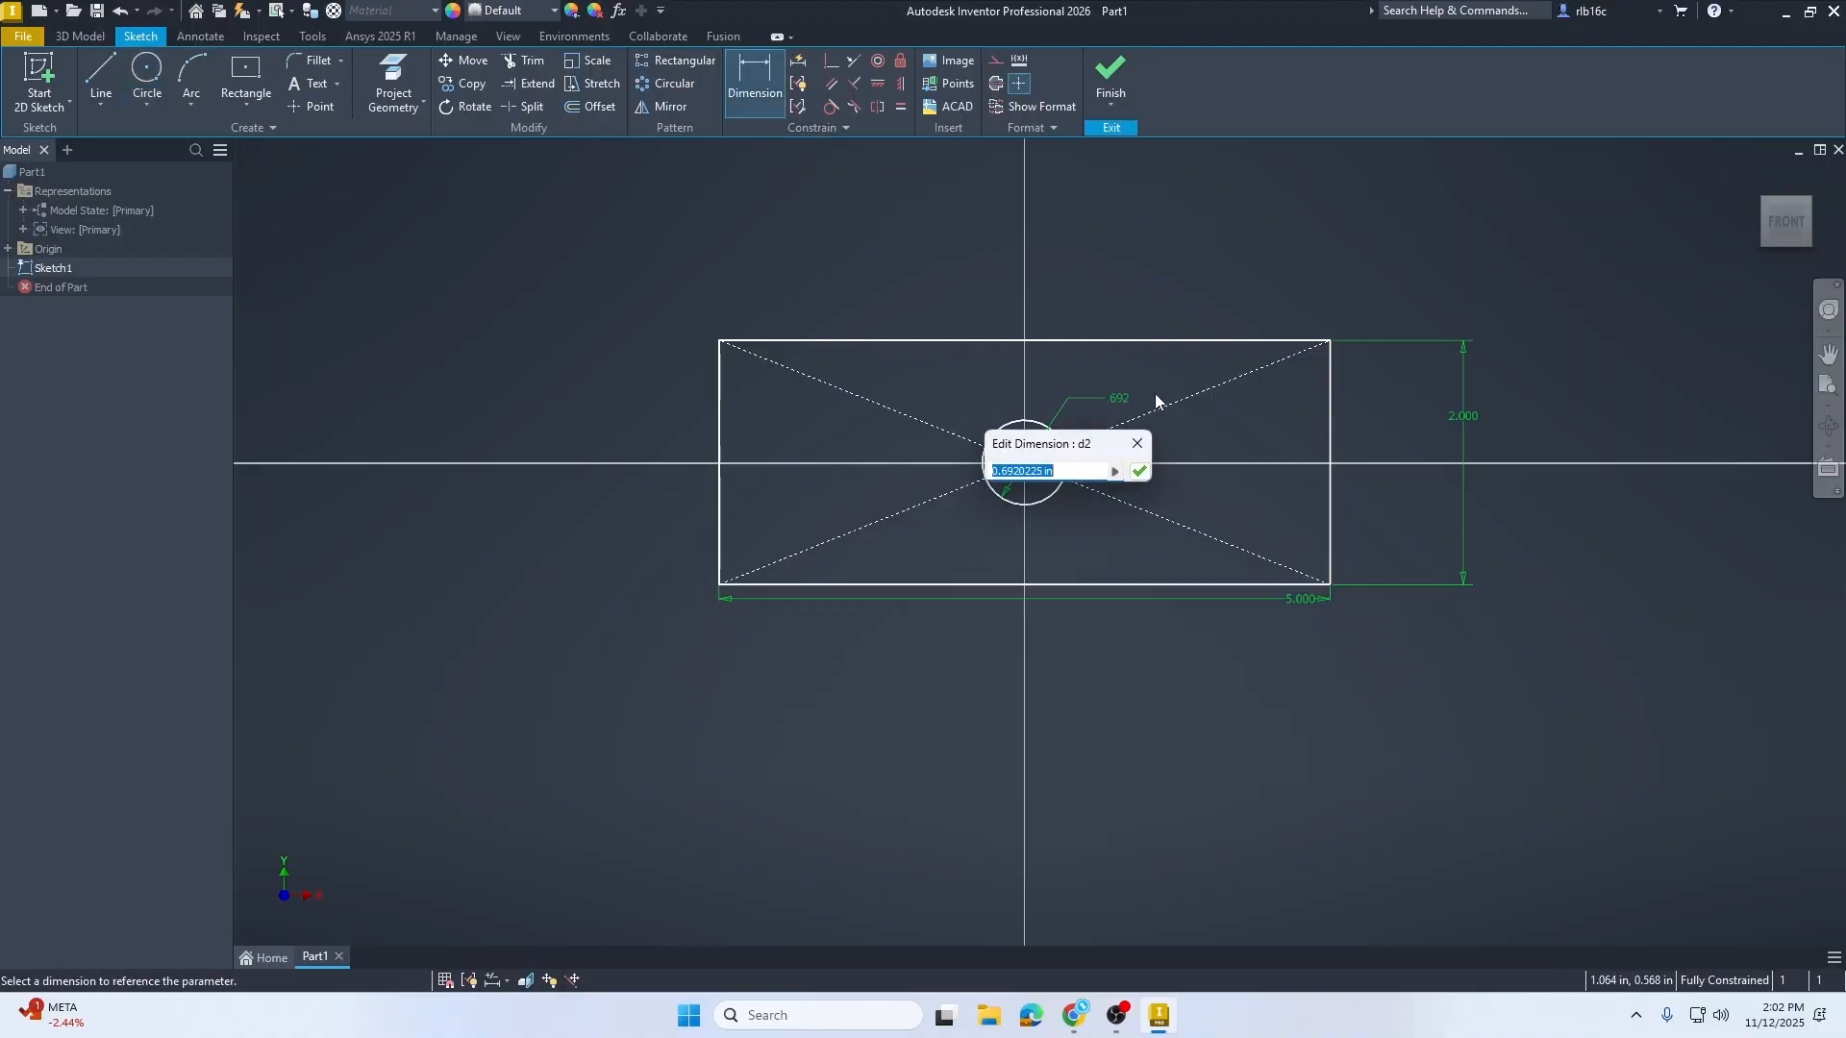
pyautogui.write('1')
pyautogui.press('Return')
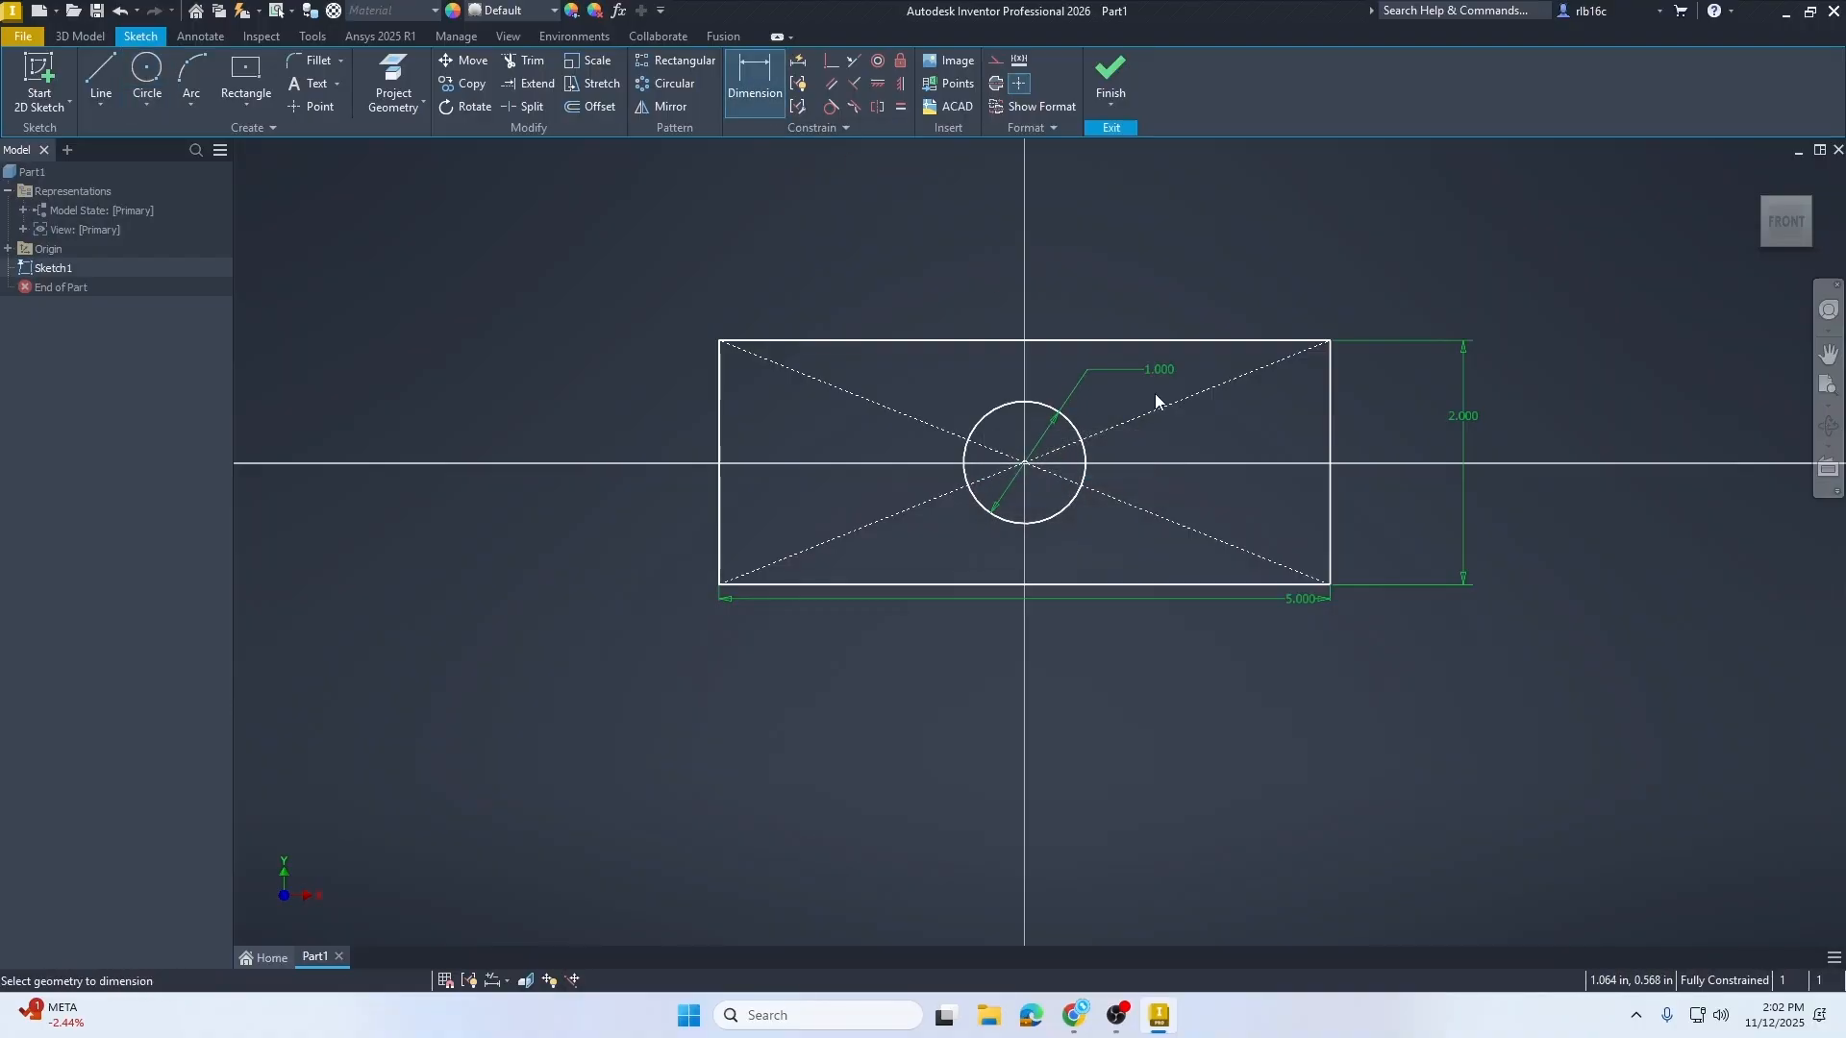
pyautogui.click(1108, 75)
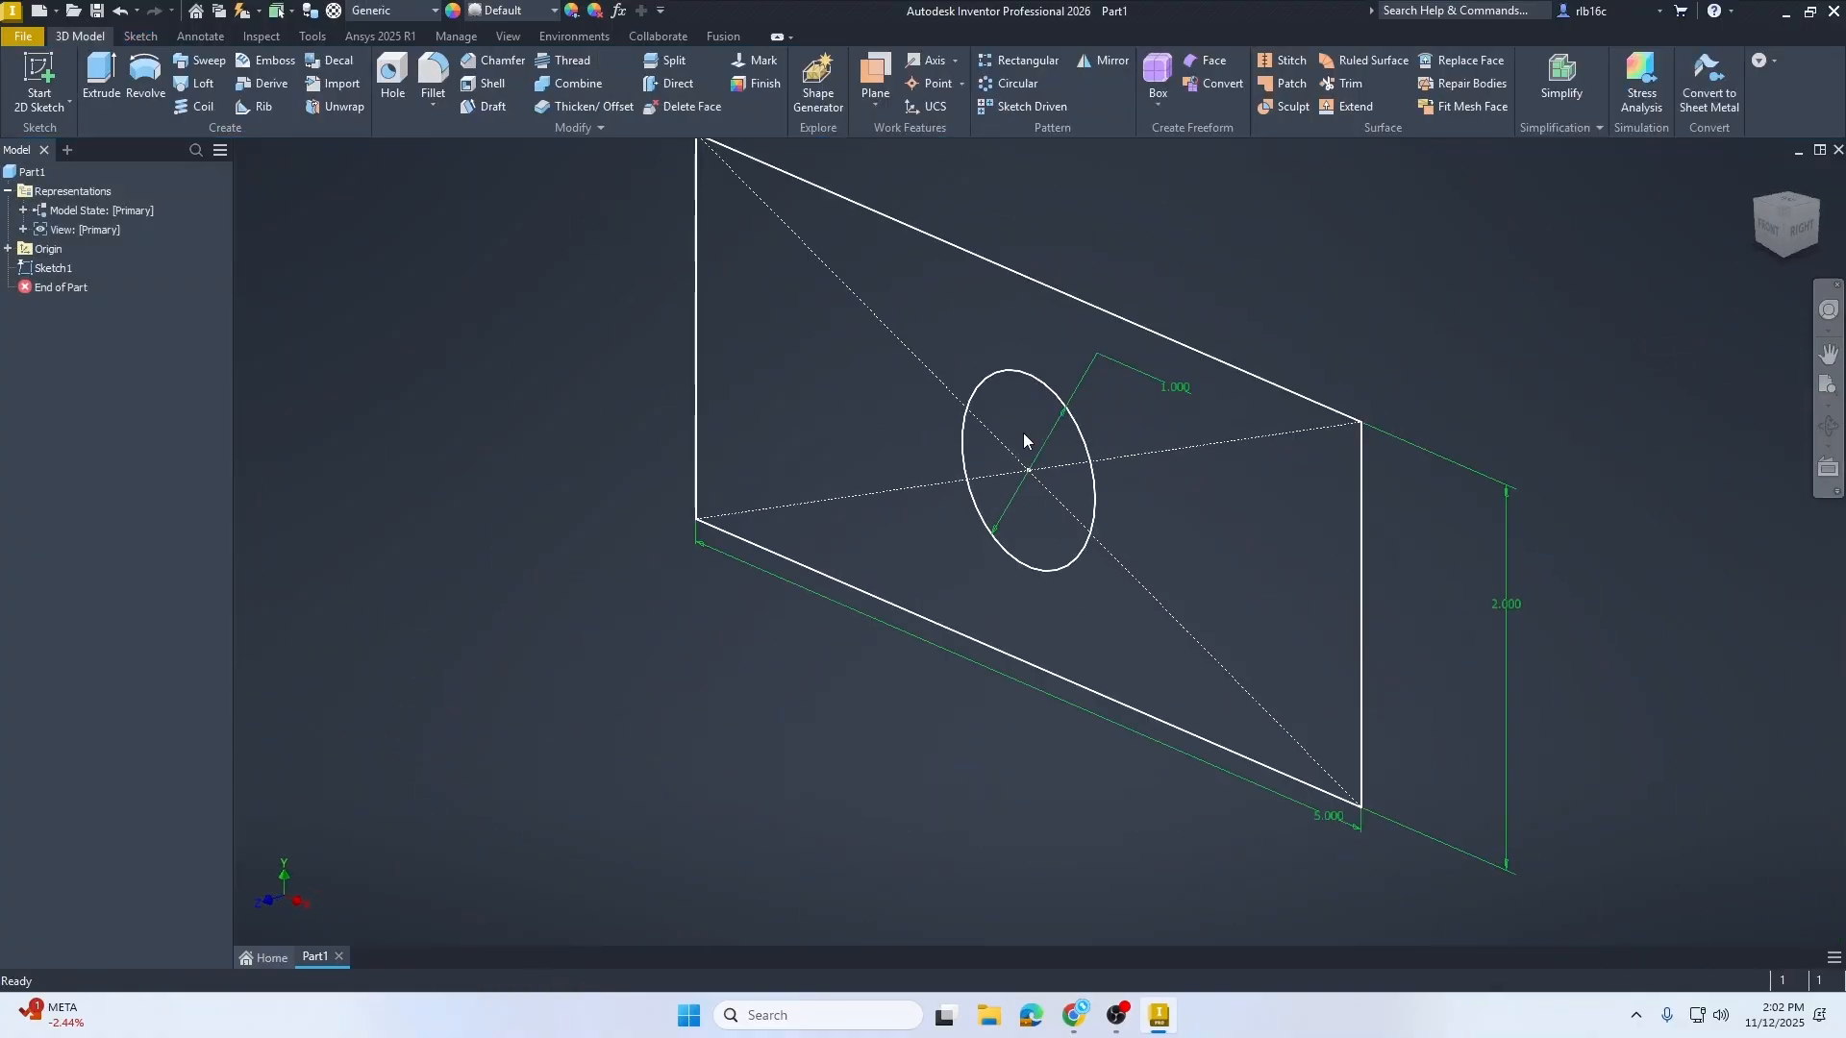
# Step: Extrude the plate profile around the hole 0.1 in with a symmetric direction
pyautogui.click(100, 77)
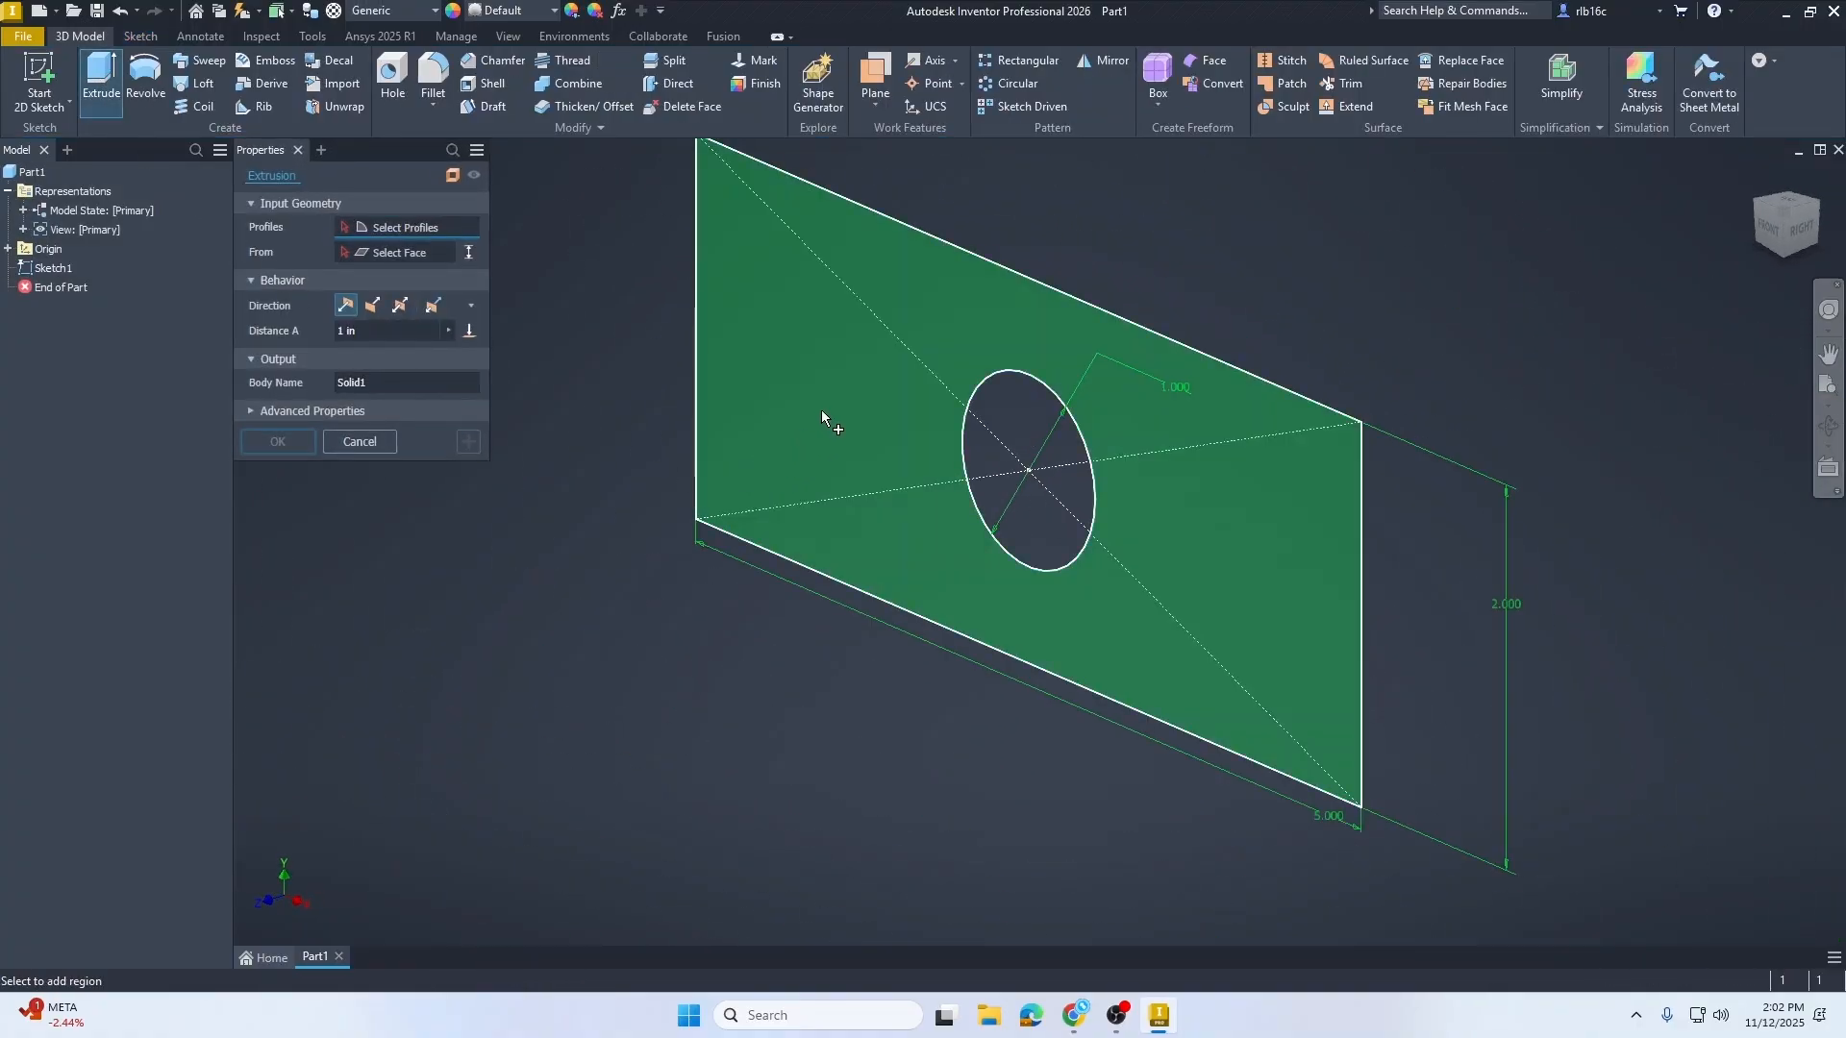
pyautogui.click(821, 409)
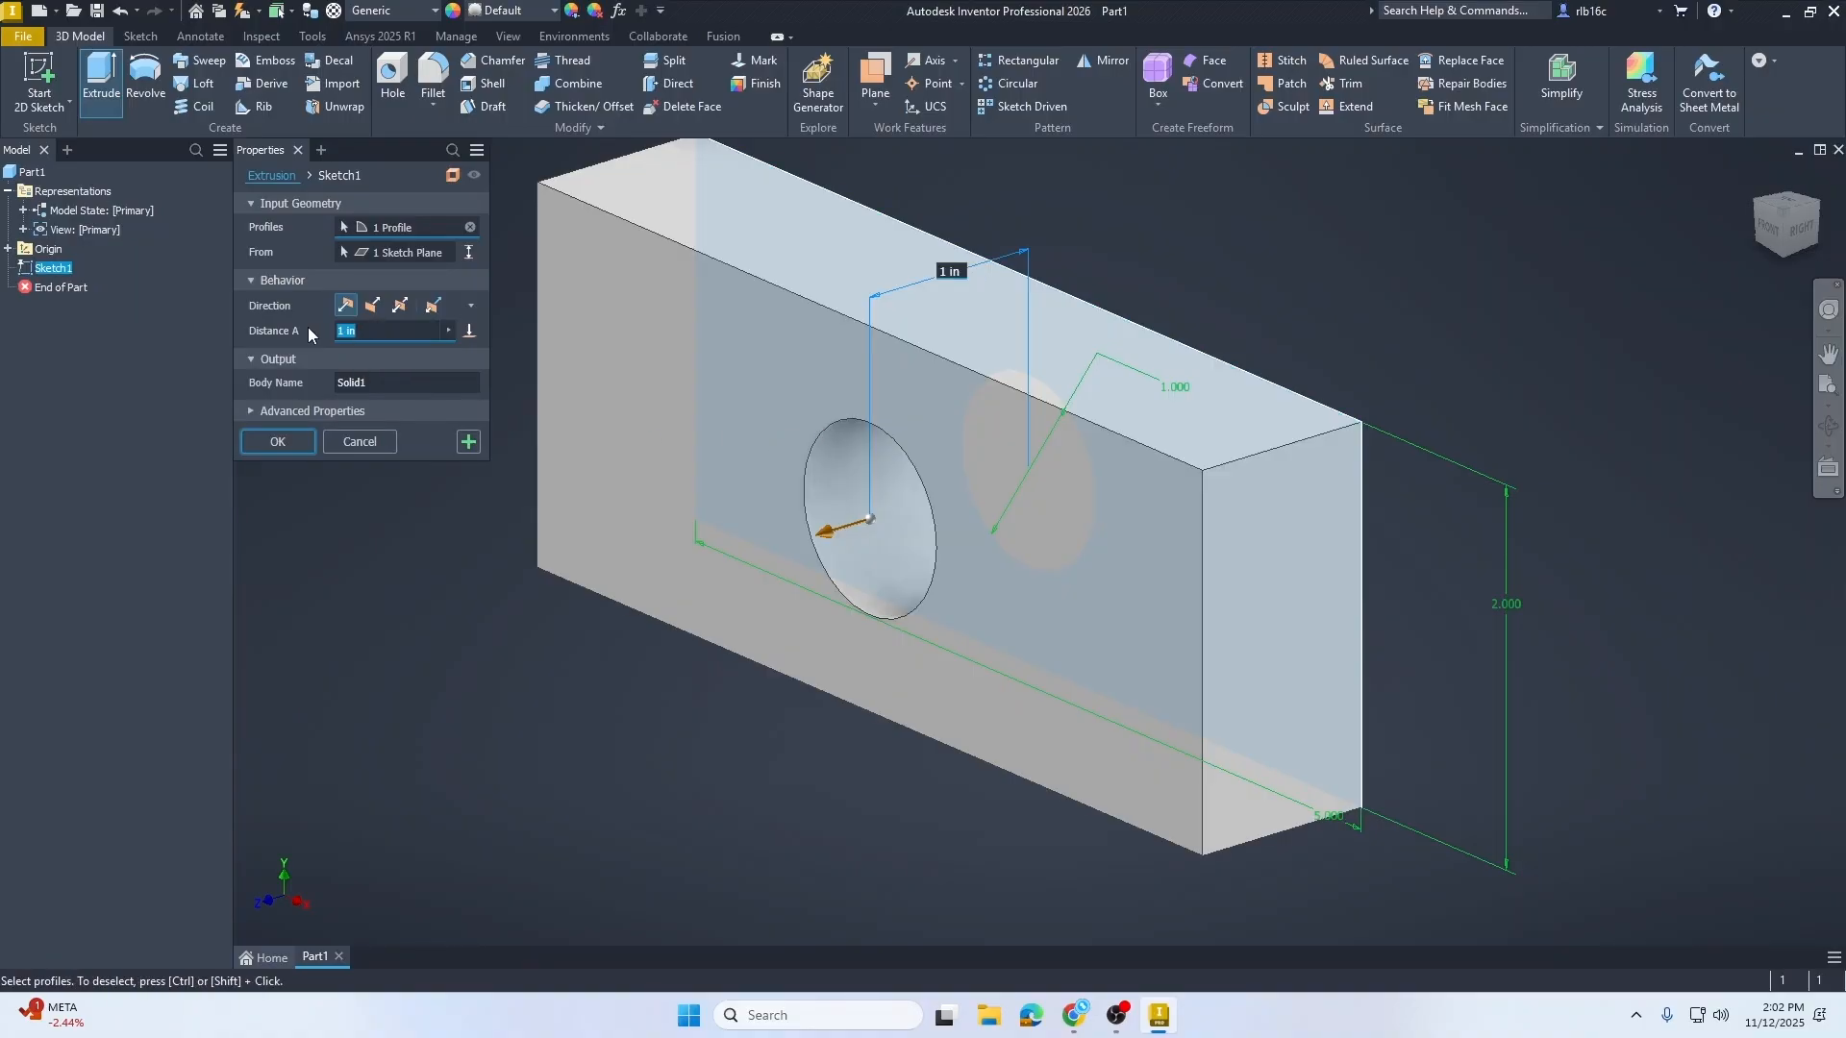
pyautogui.write('0.1')
pyautogui.click(400, 306)
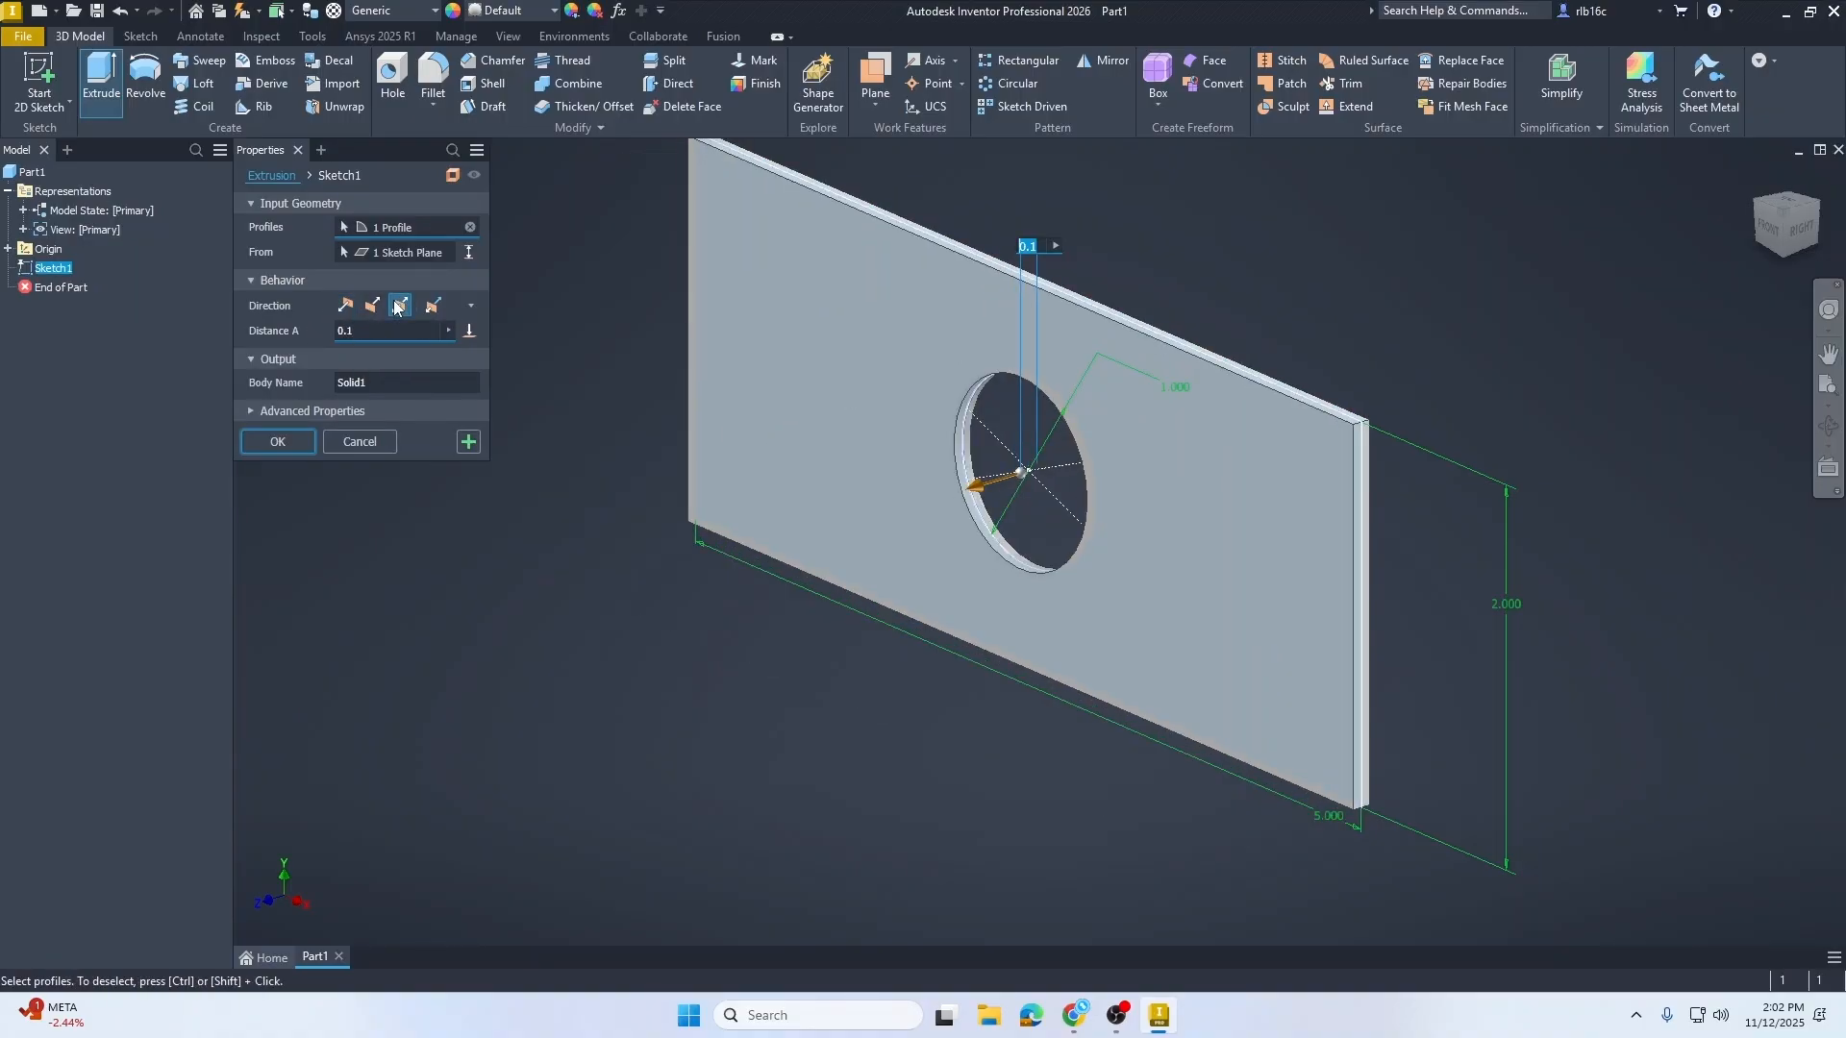
pyautogui.click(269, 442)
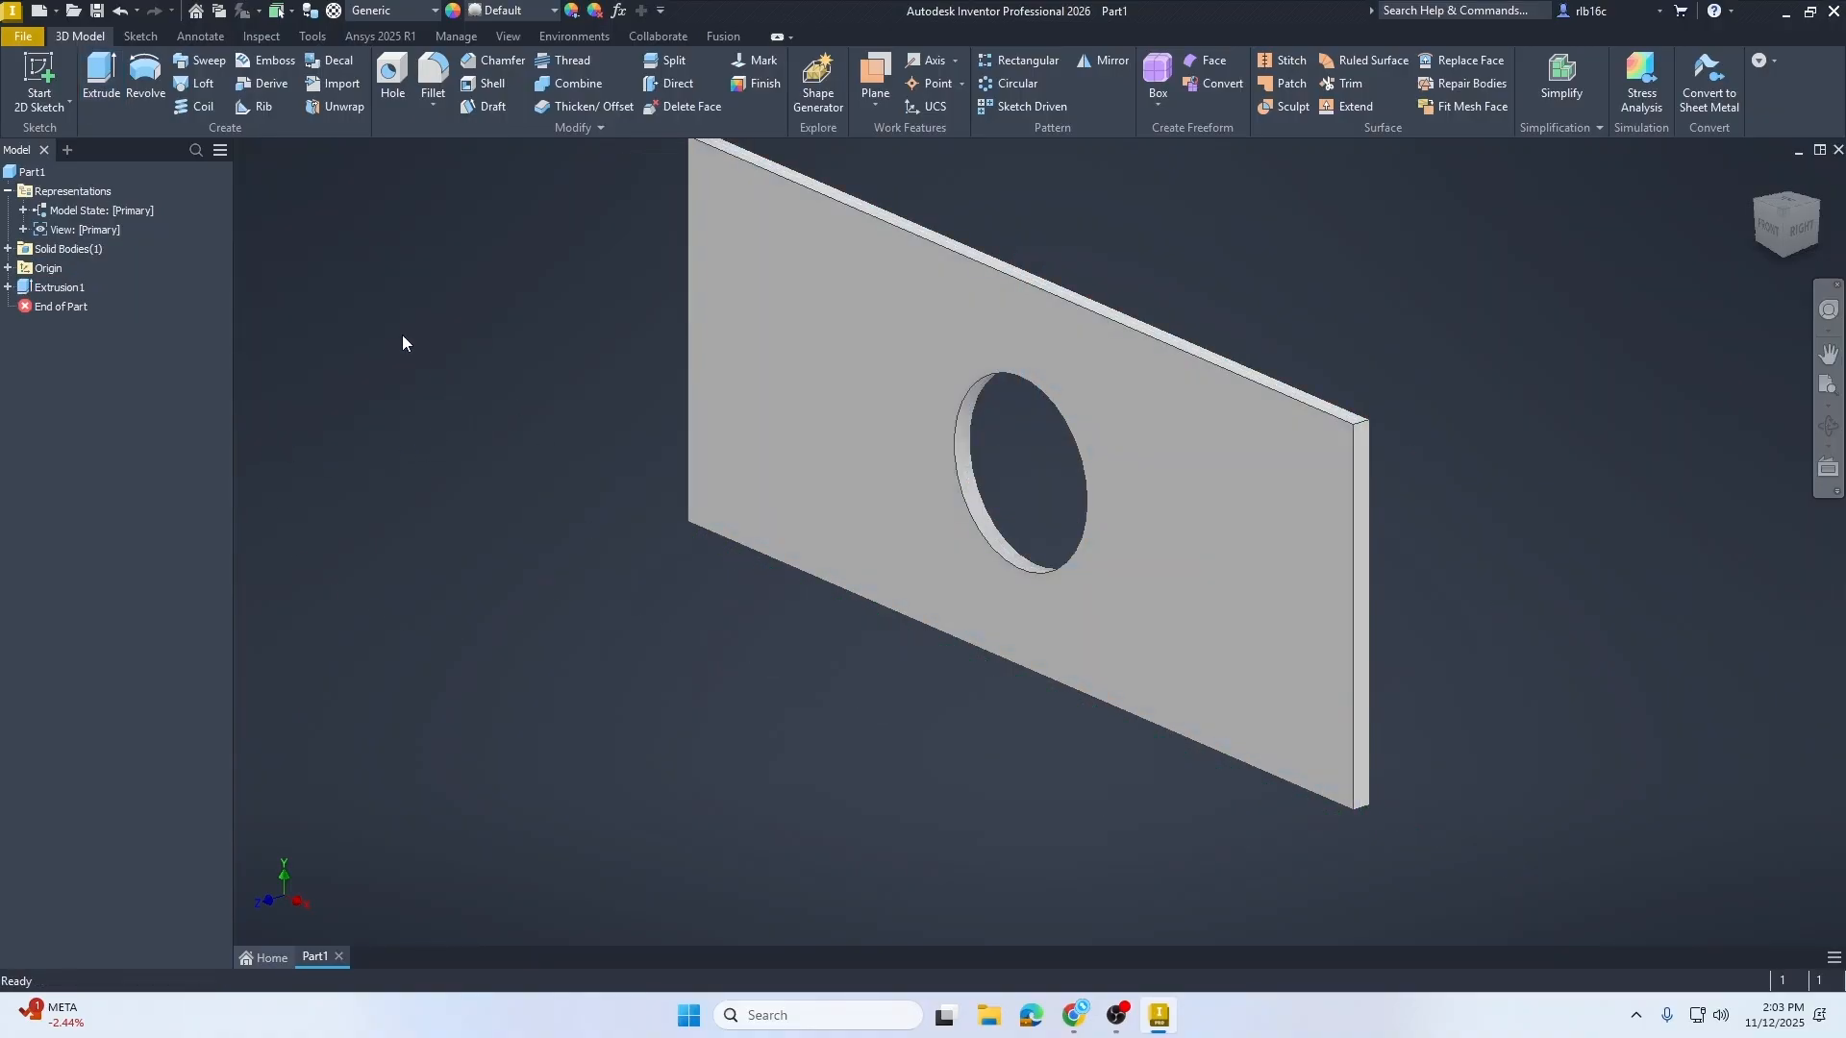
# Step: Save the part as Plate with Hole.ipt, replacing the existing file
pyautogui.click(23, 36)
pyautogui.click(58, 209)
pyautogui.write('P')
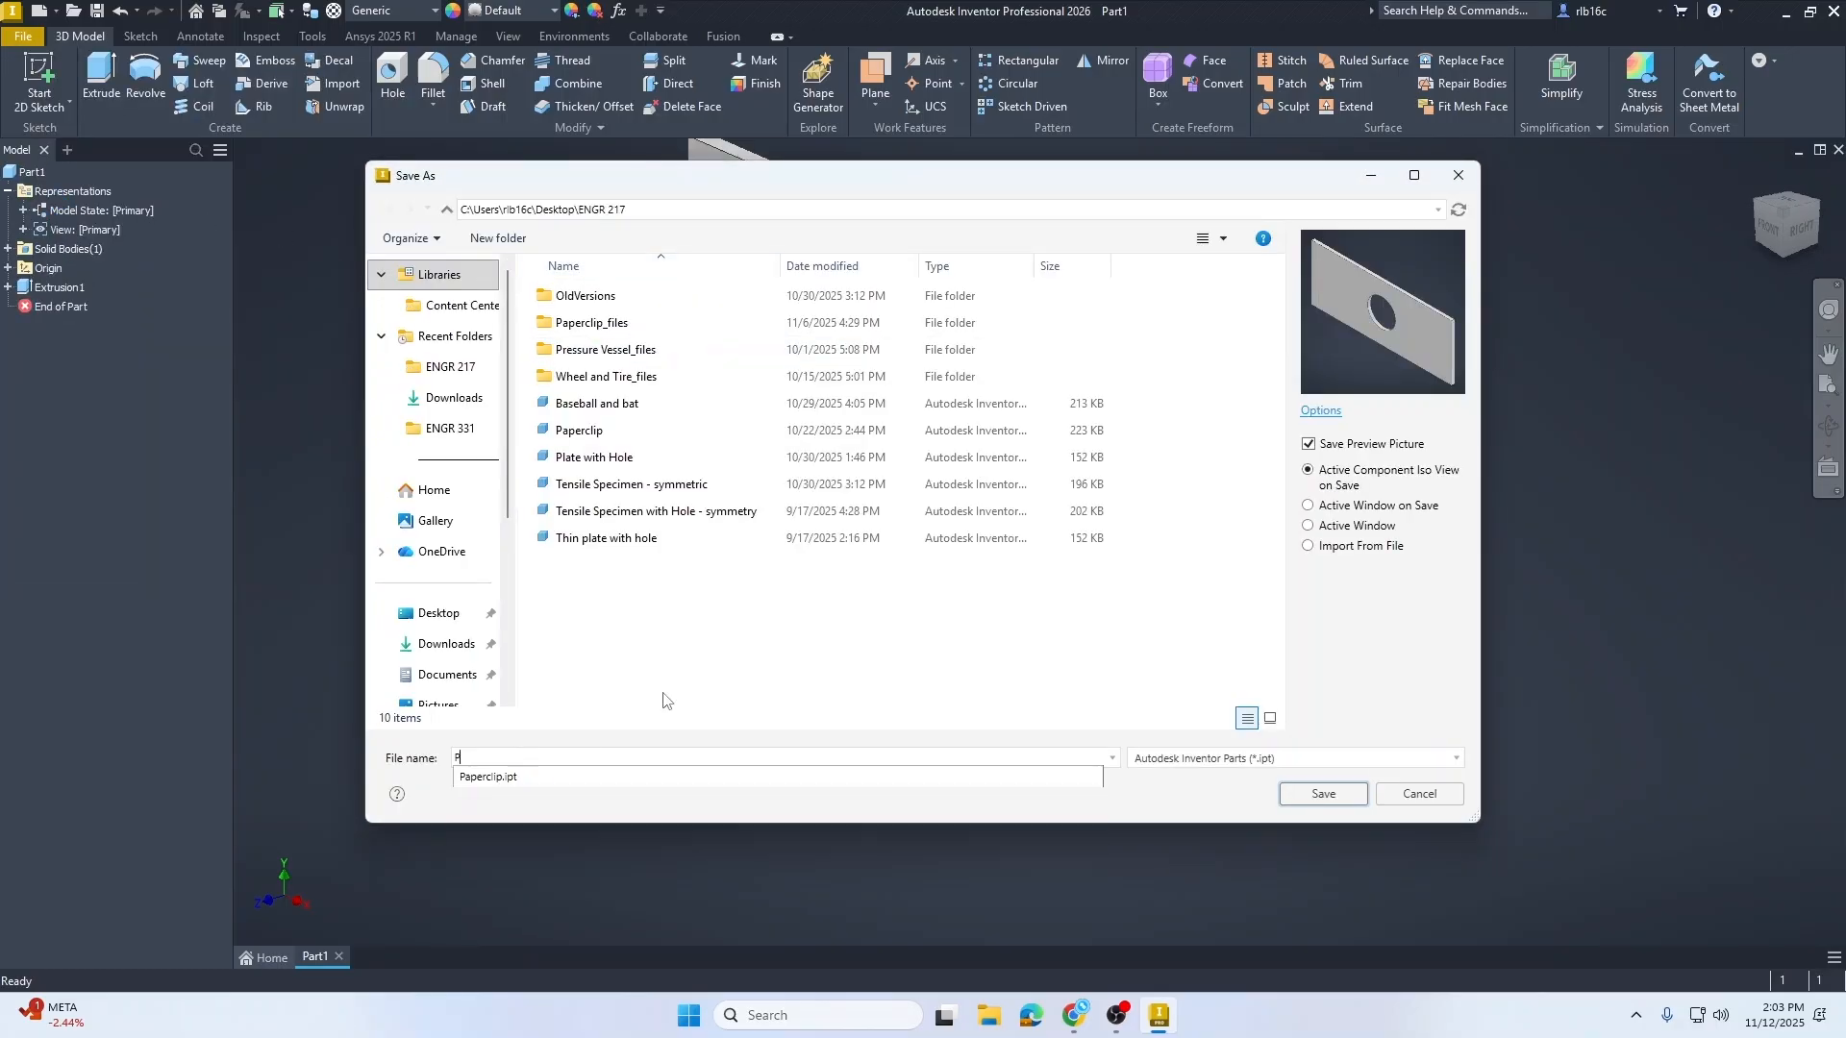
pyautogui.write('l')
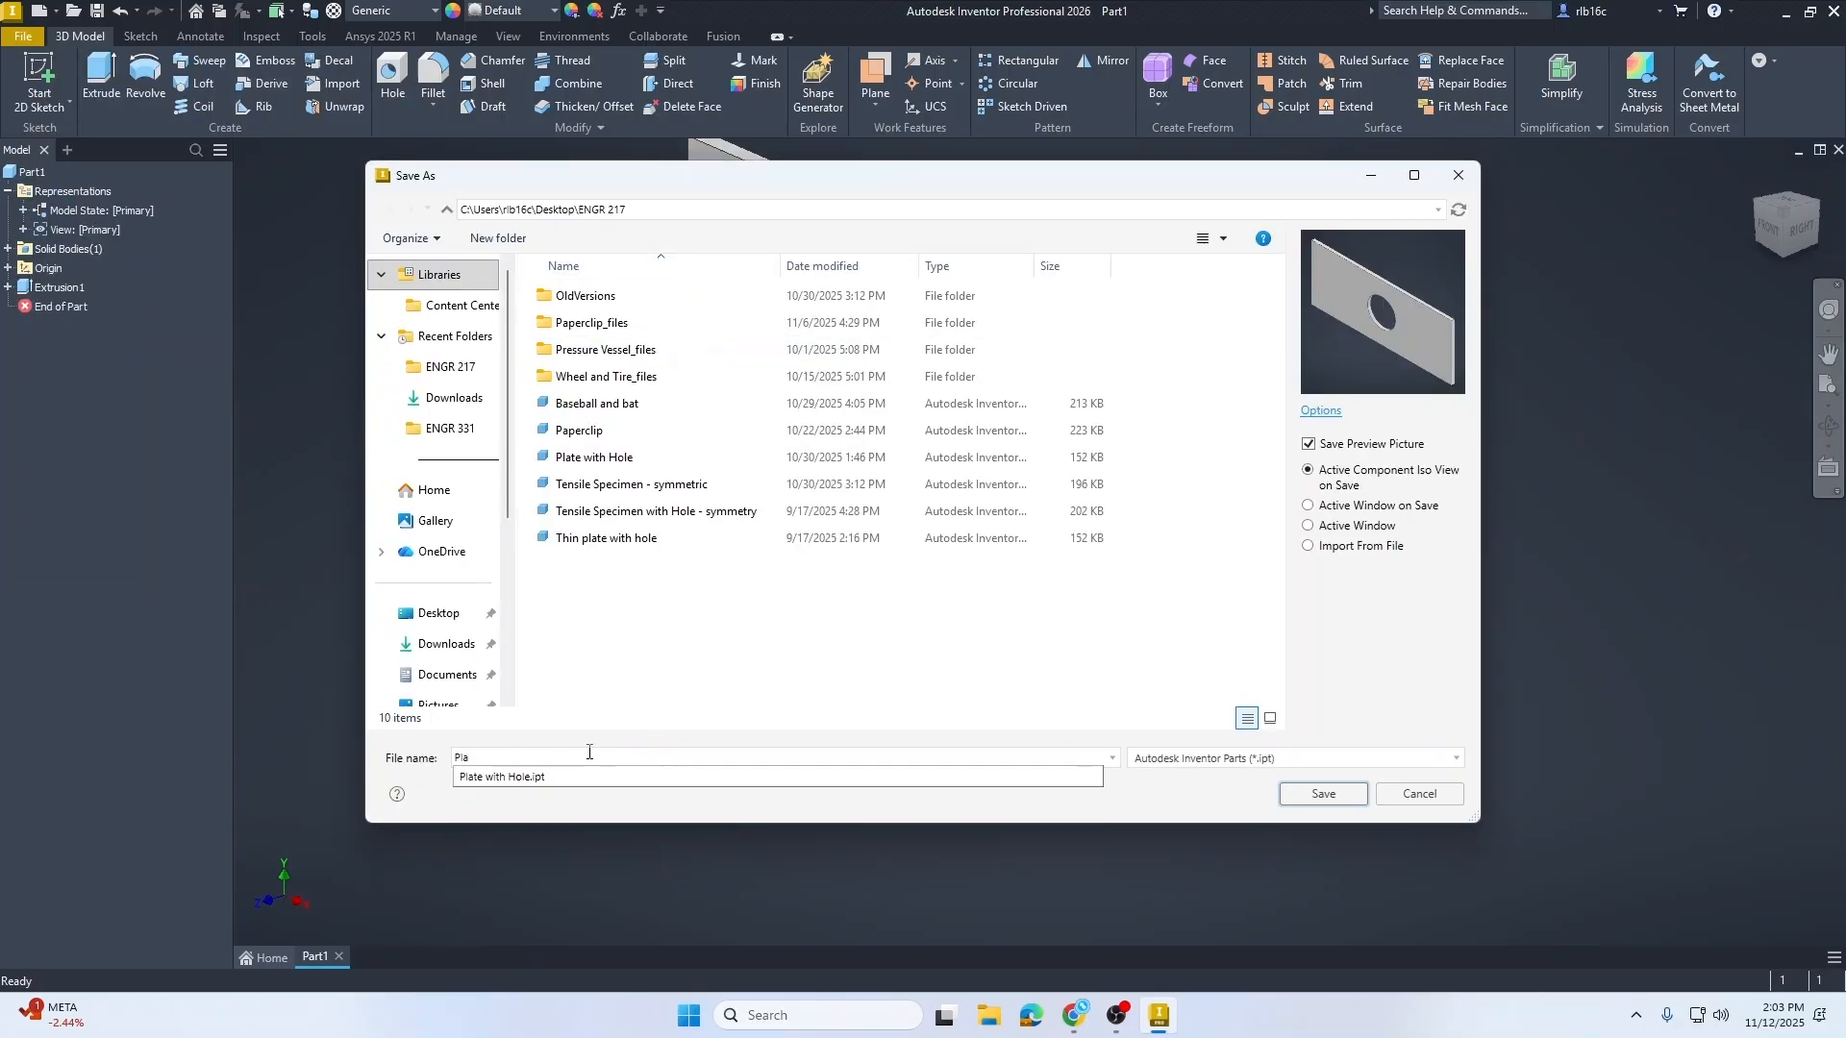
pyautogui.write('a')
pyautogui.click(577, 777)
pyautogui.click(1323, 794)
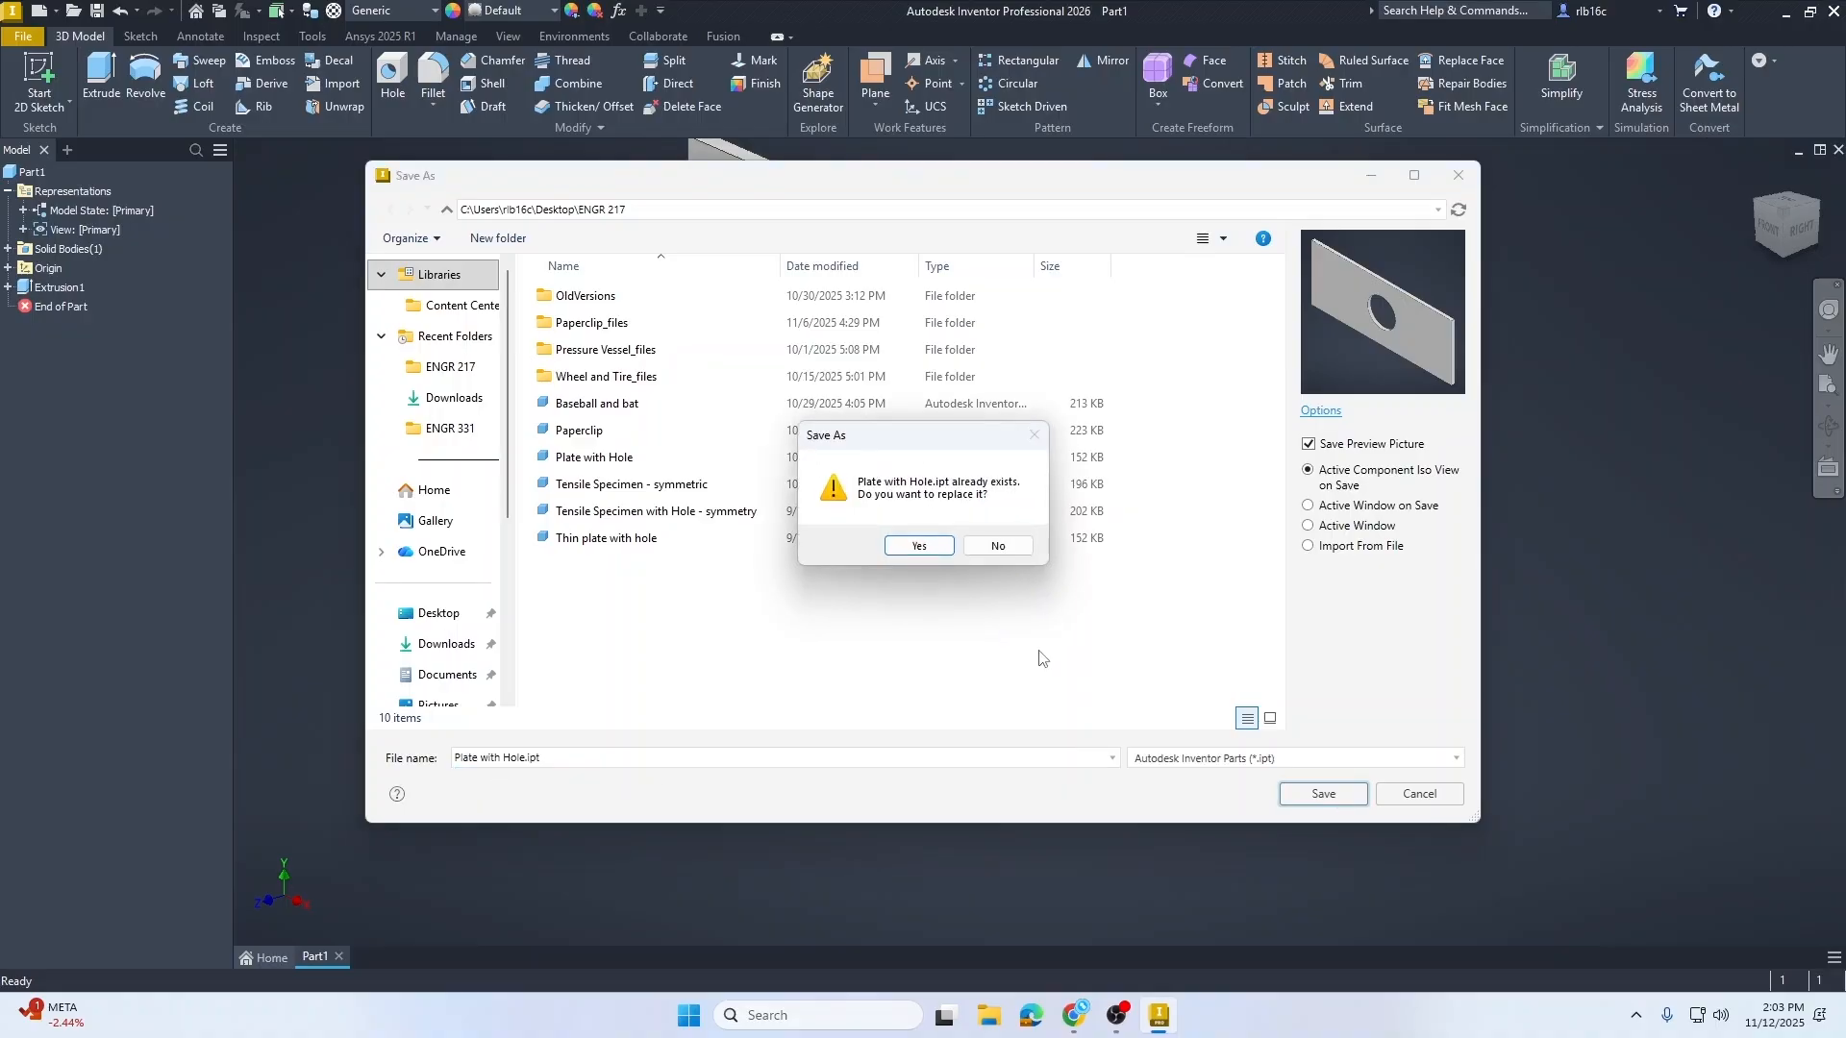
pyautogui.click(920, 546)
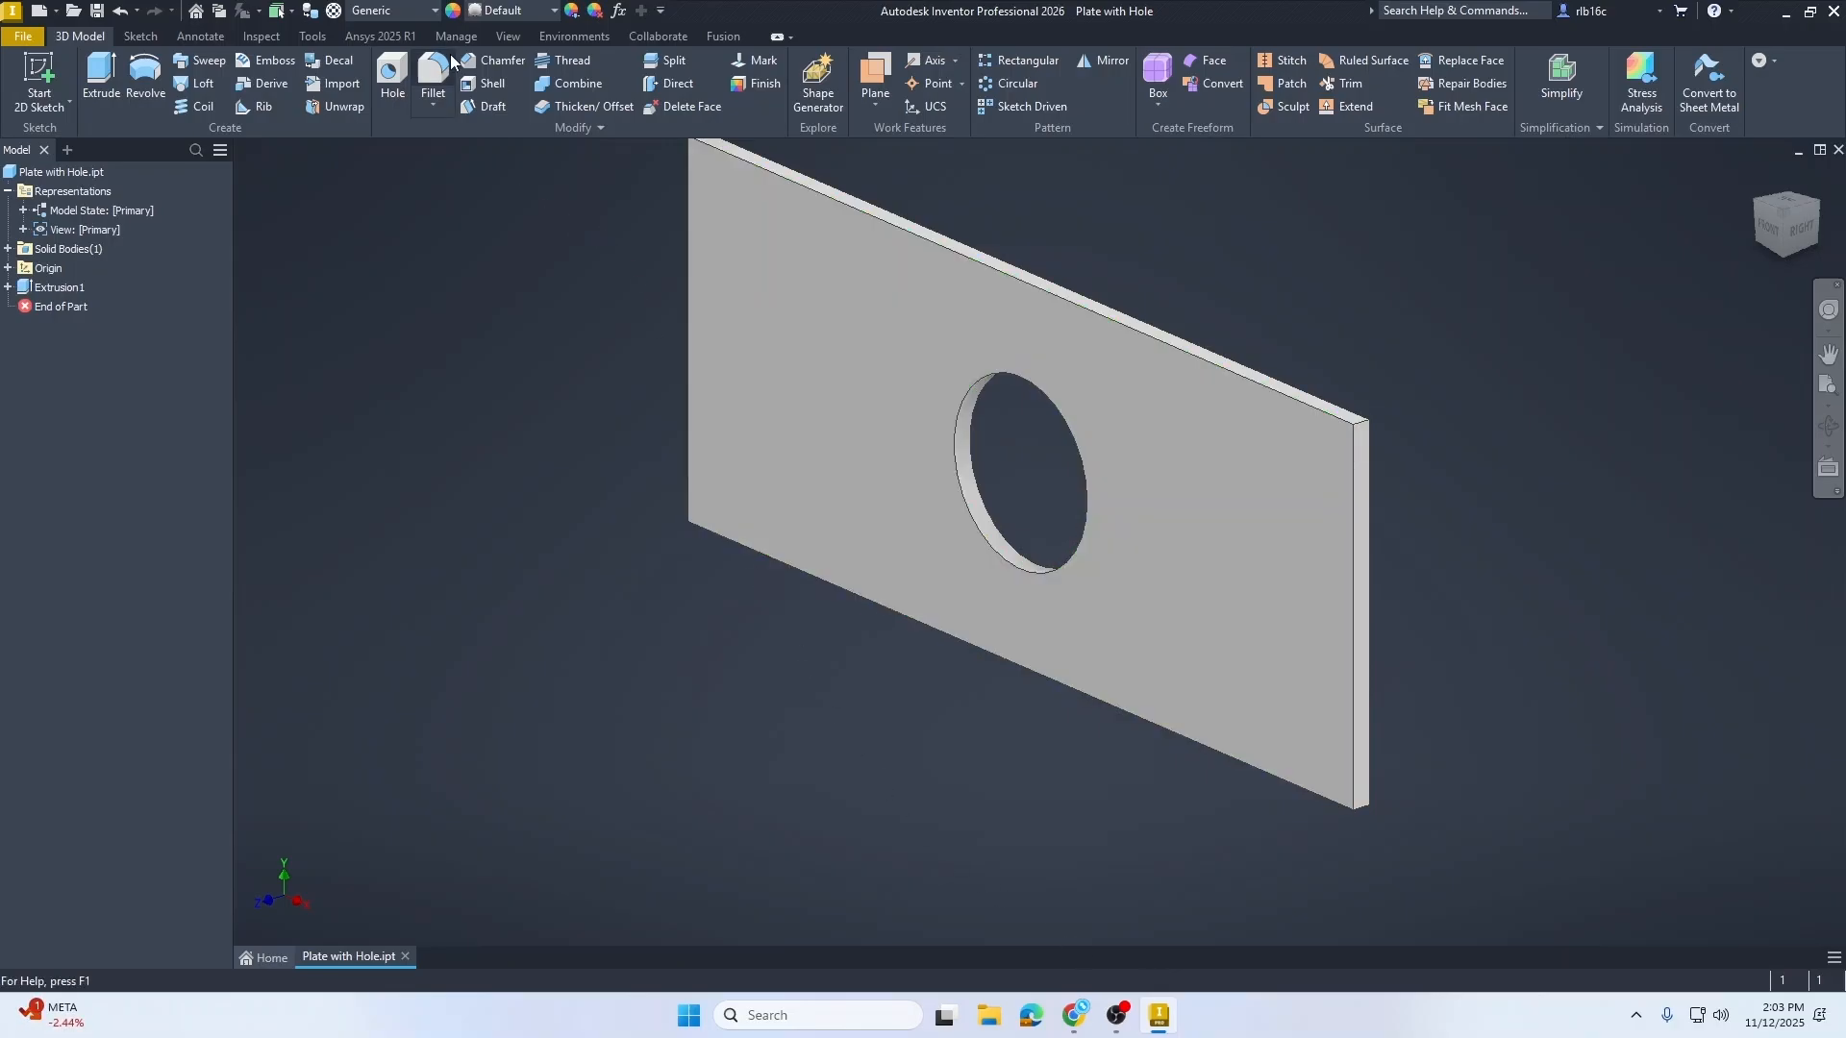
# Step: Open the Add-In Manager, select the Workbench 2025 R1 add-in and confirm
pyautogui.click(314, 36)
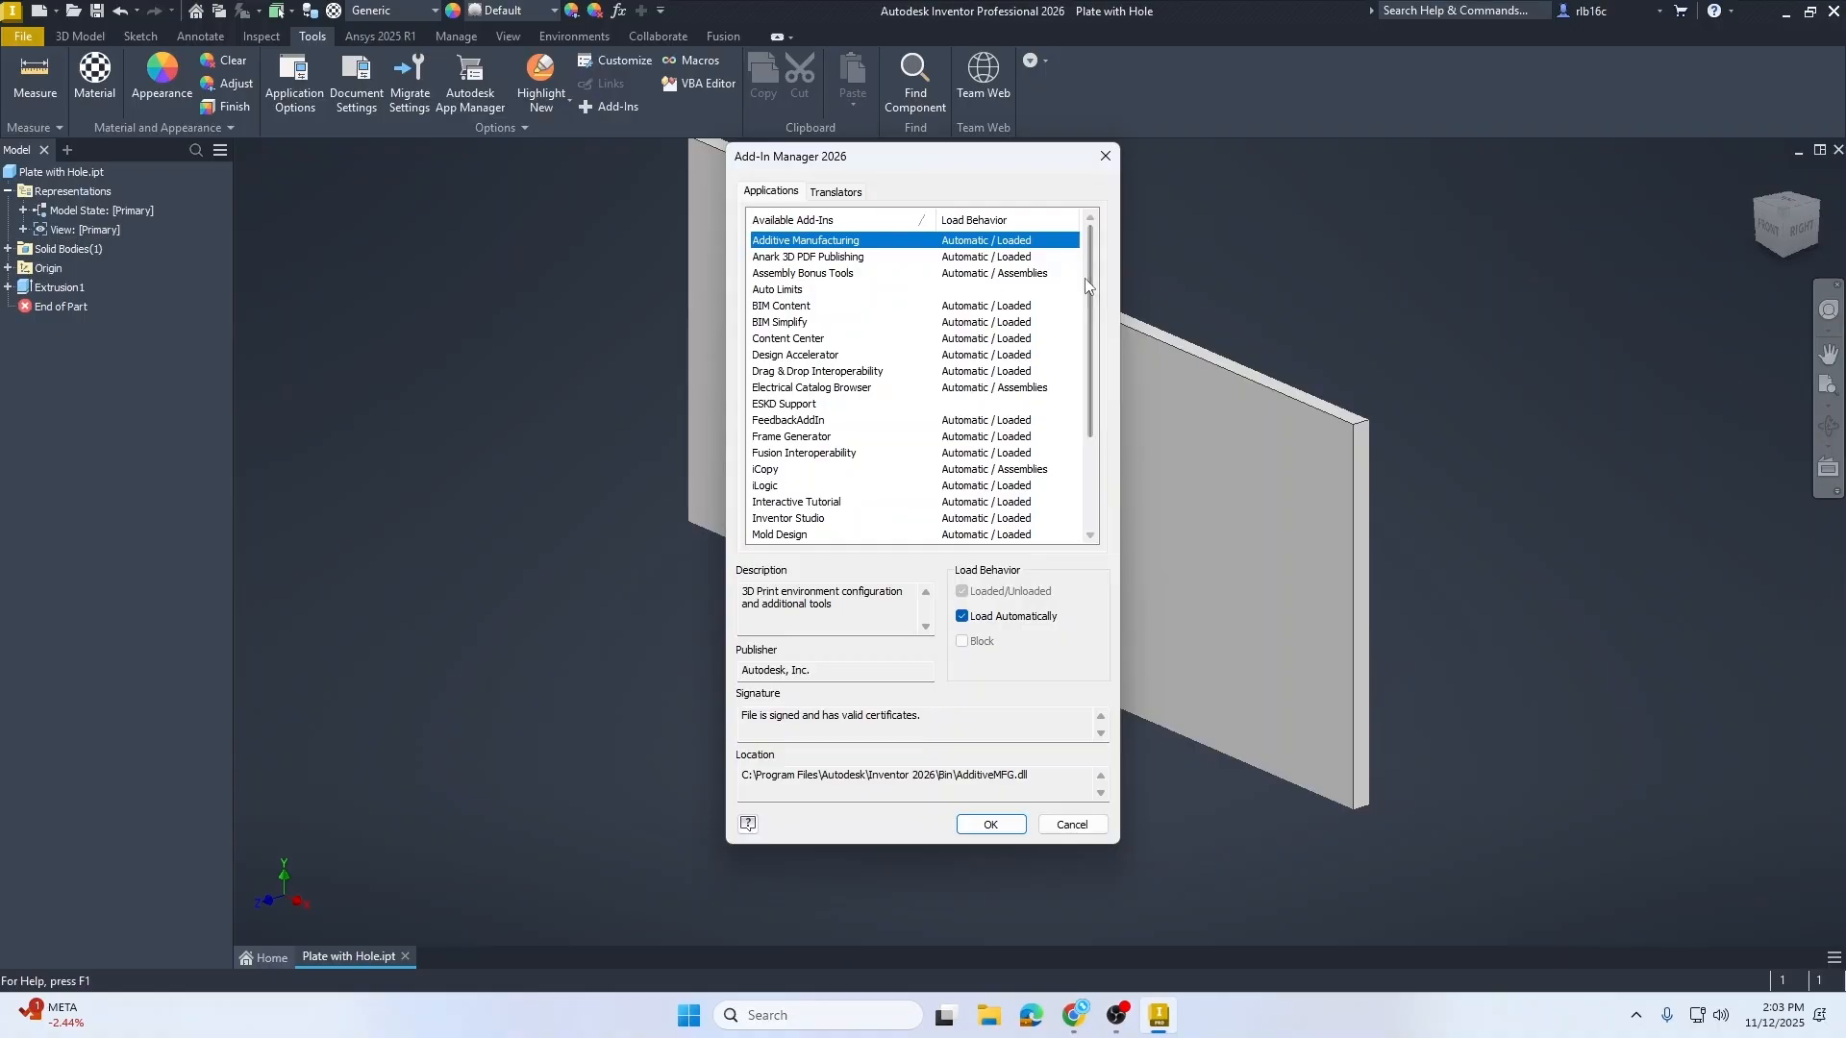
pyautogui.scroll(-3, 1090, 263)
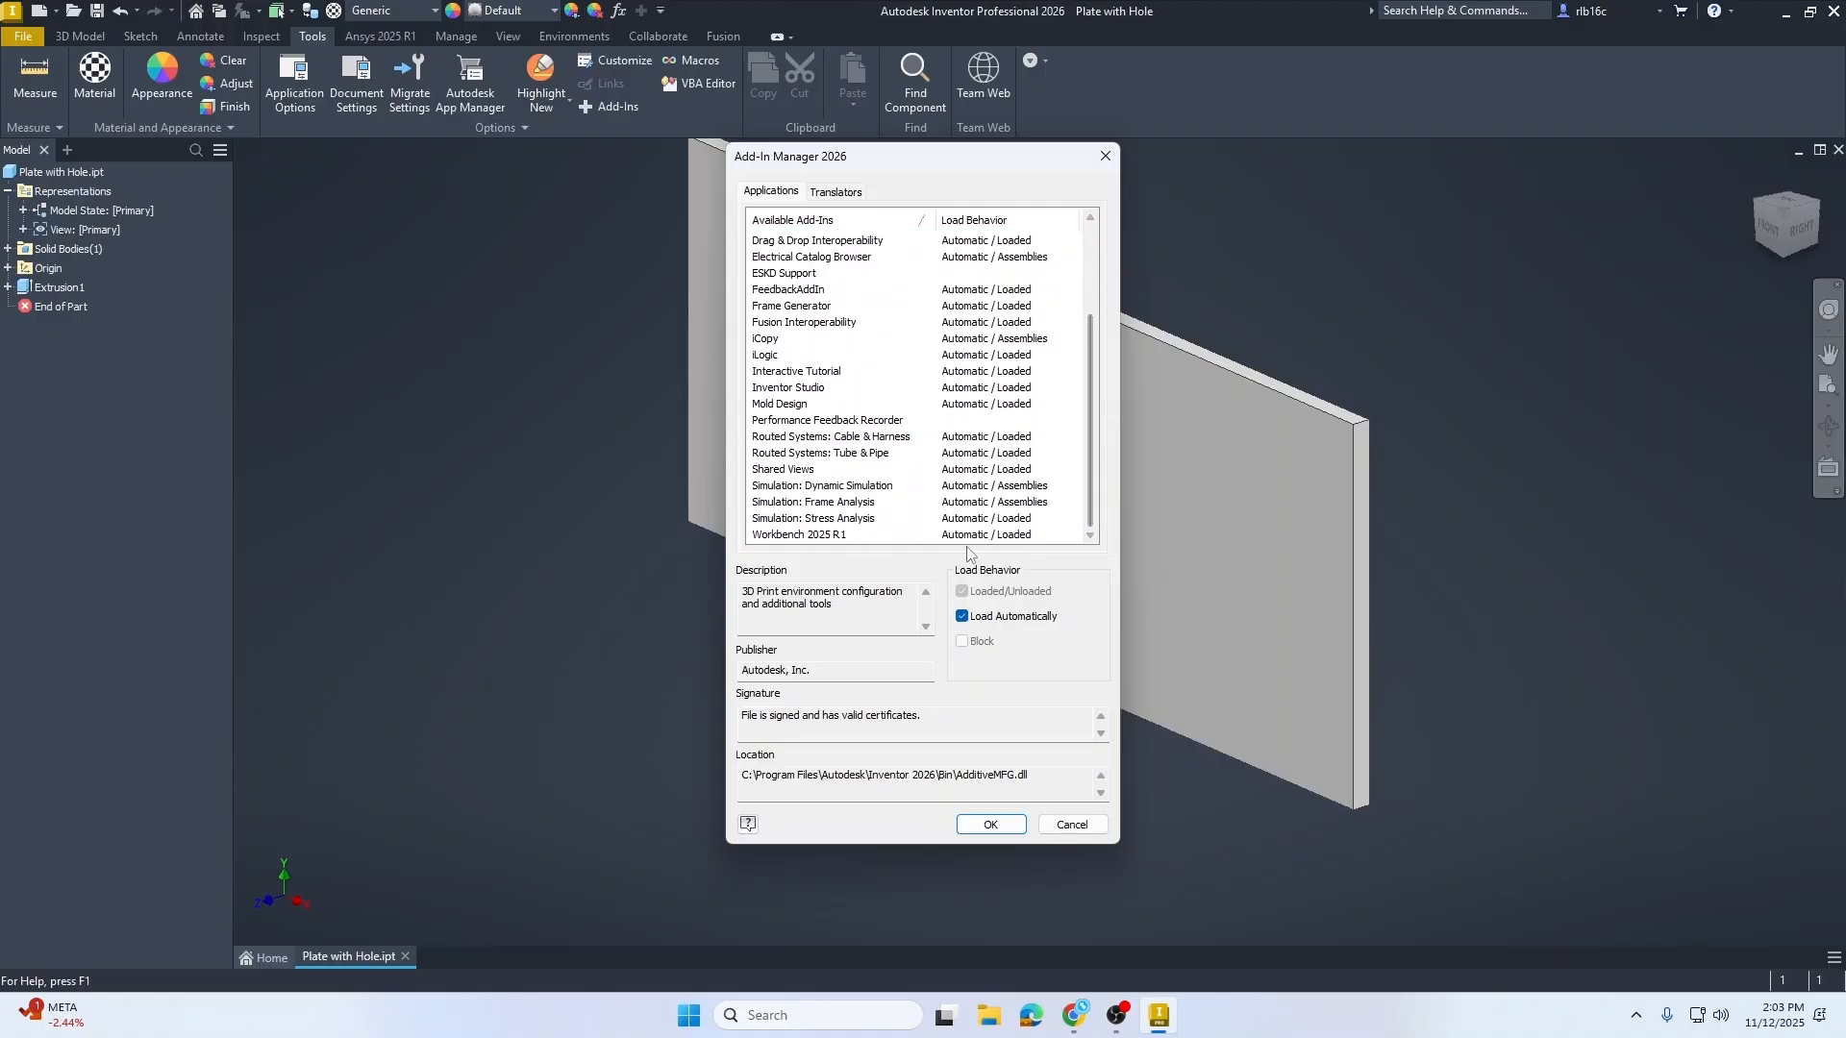
pyautogui.click(870, 534)
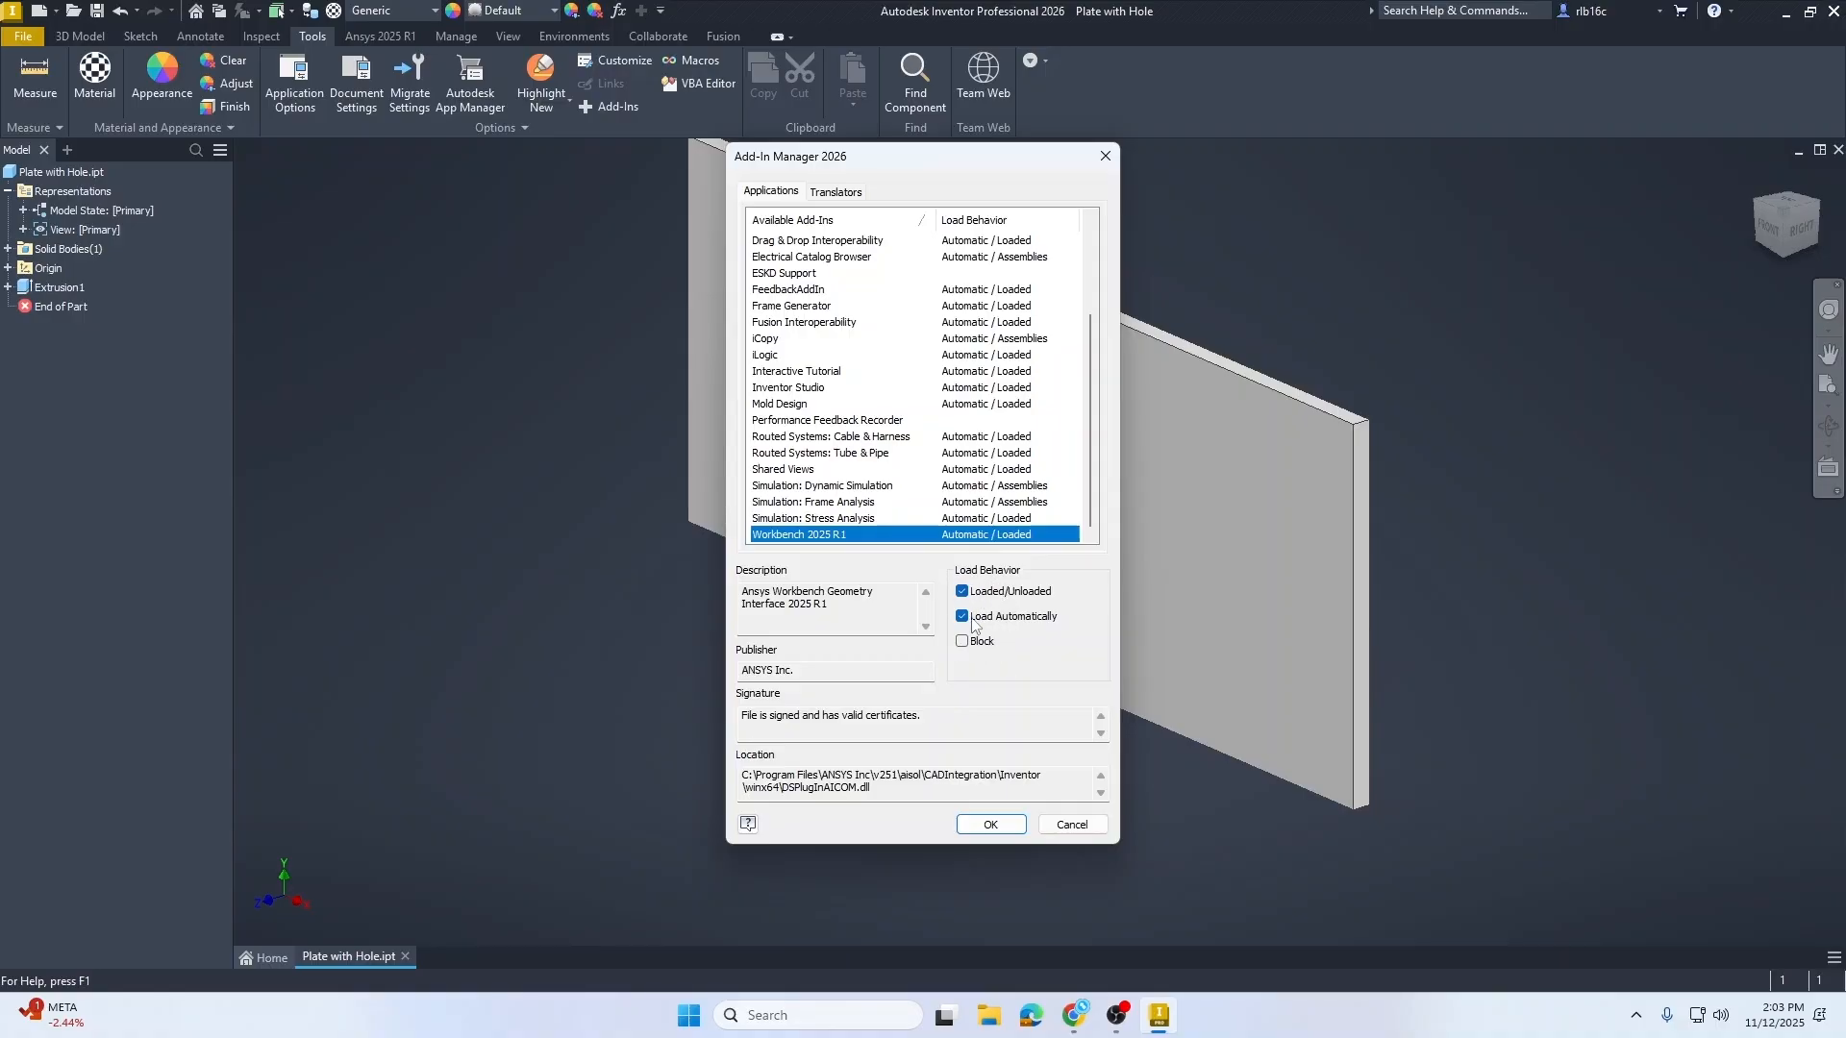
pyautogui.click(992, 827)
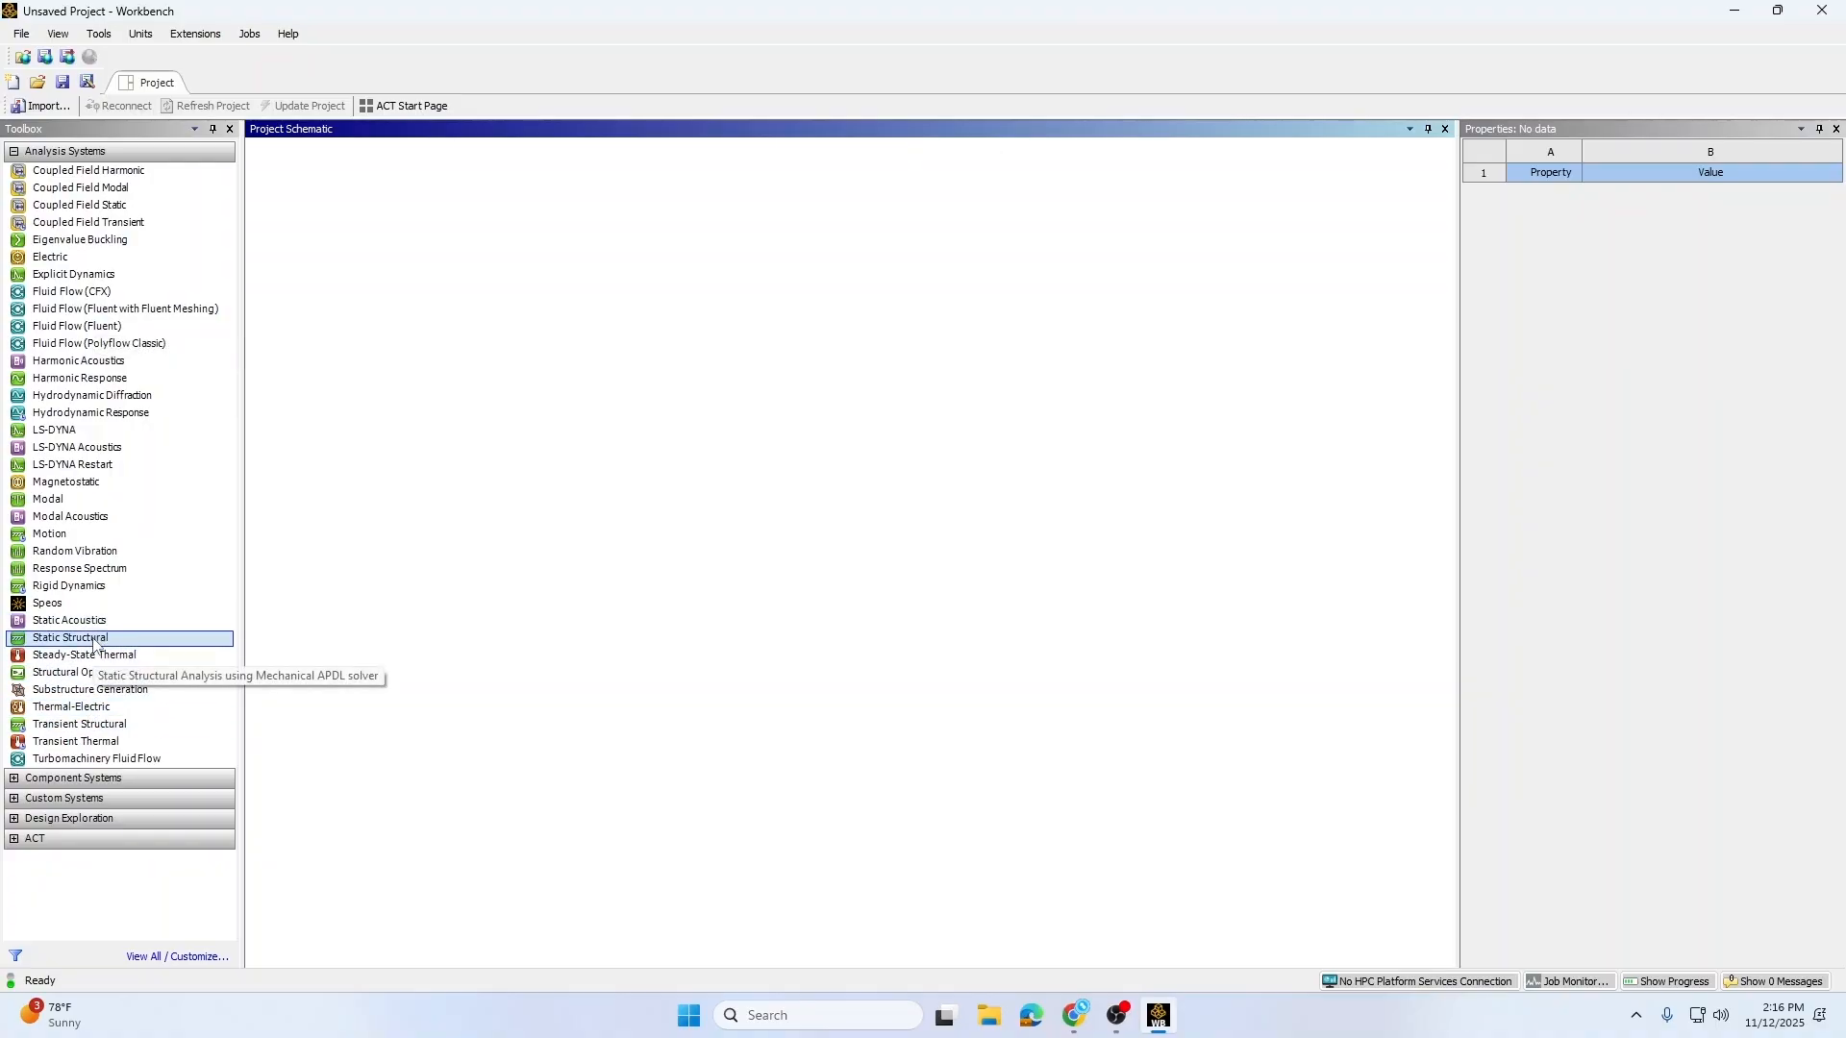
# Step: Add a Static Structural analysis system to the project and import Plate with Hole.ipt as its geometry
pyautogui.moveTo(93, 642); pyautogui.dragTo(384, 238)
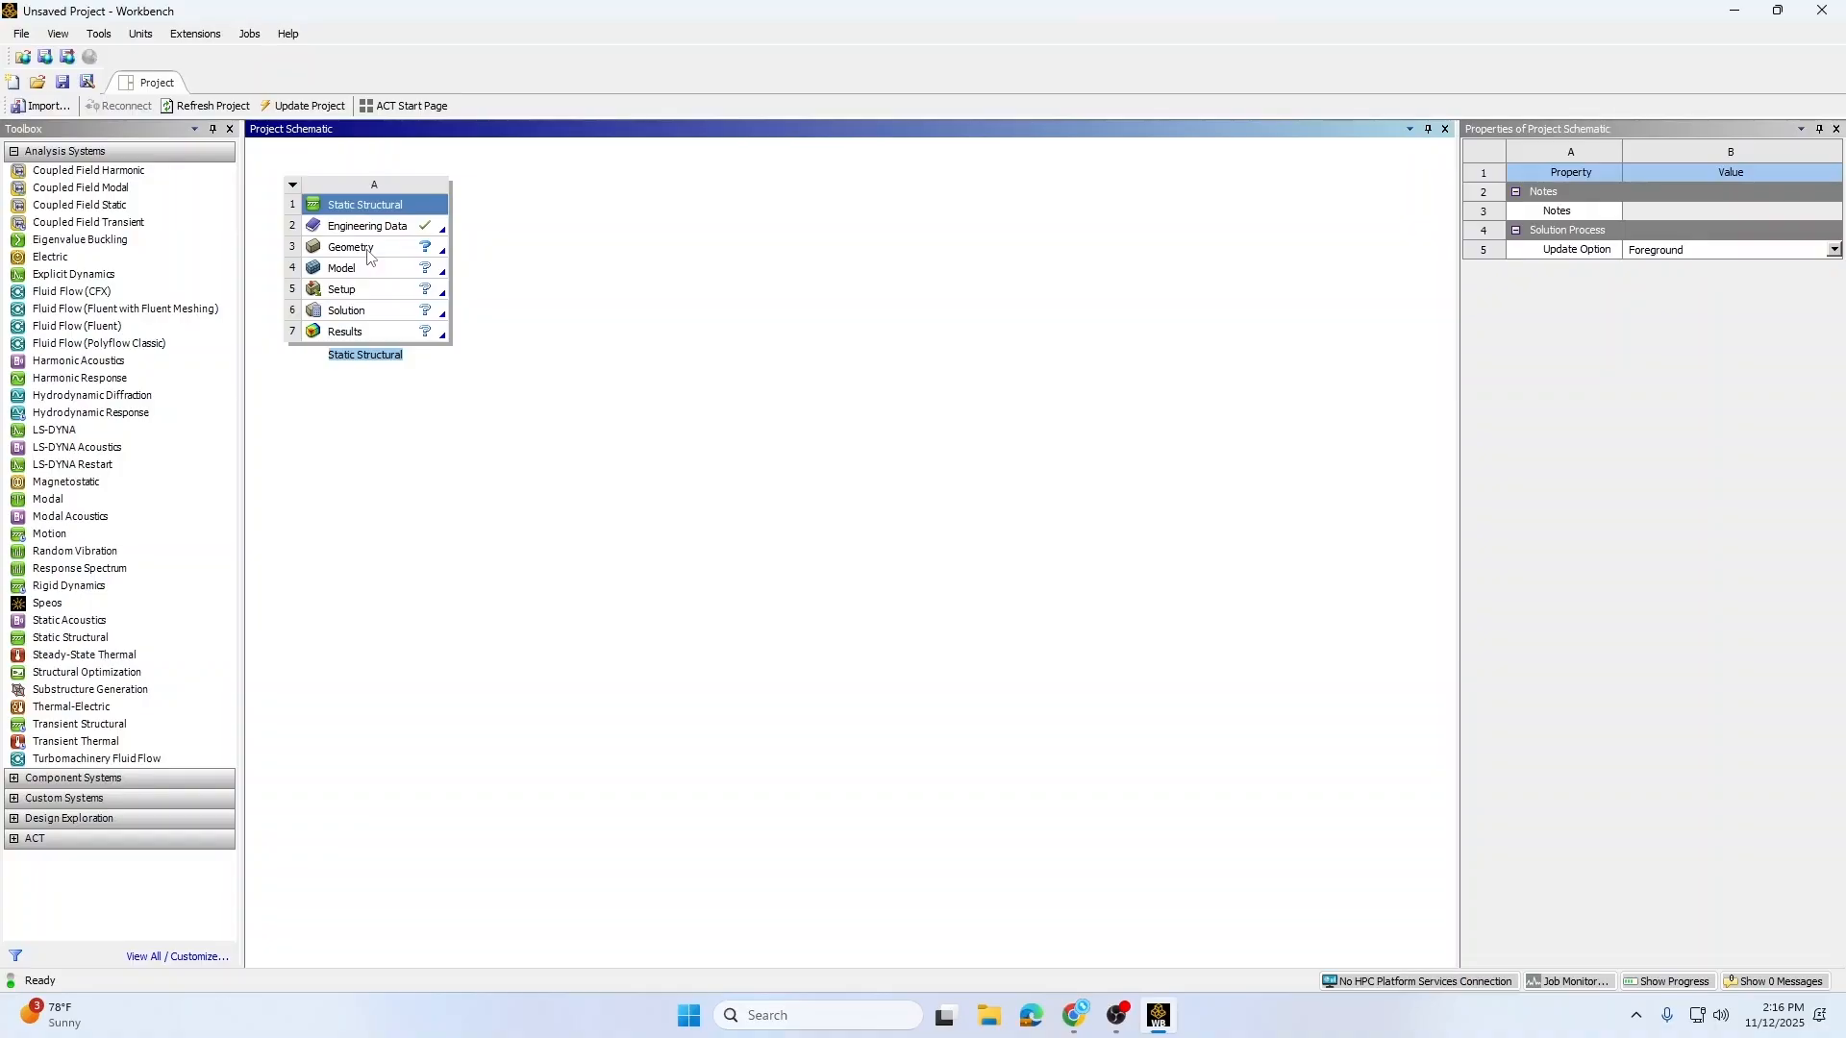
pyautogui.click(368, 250)
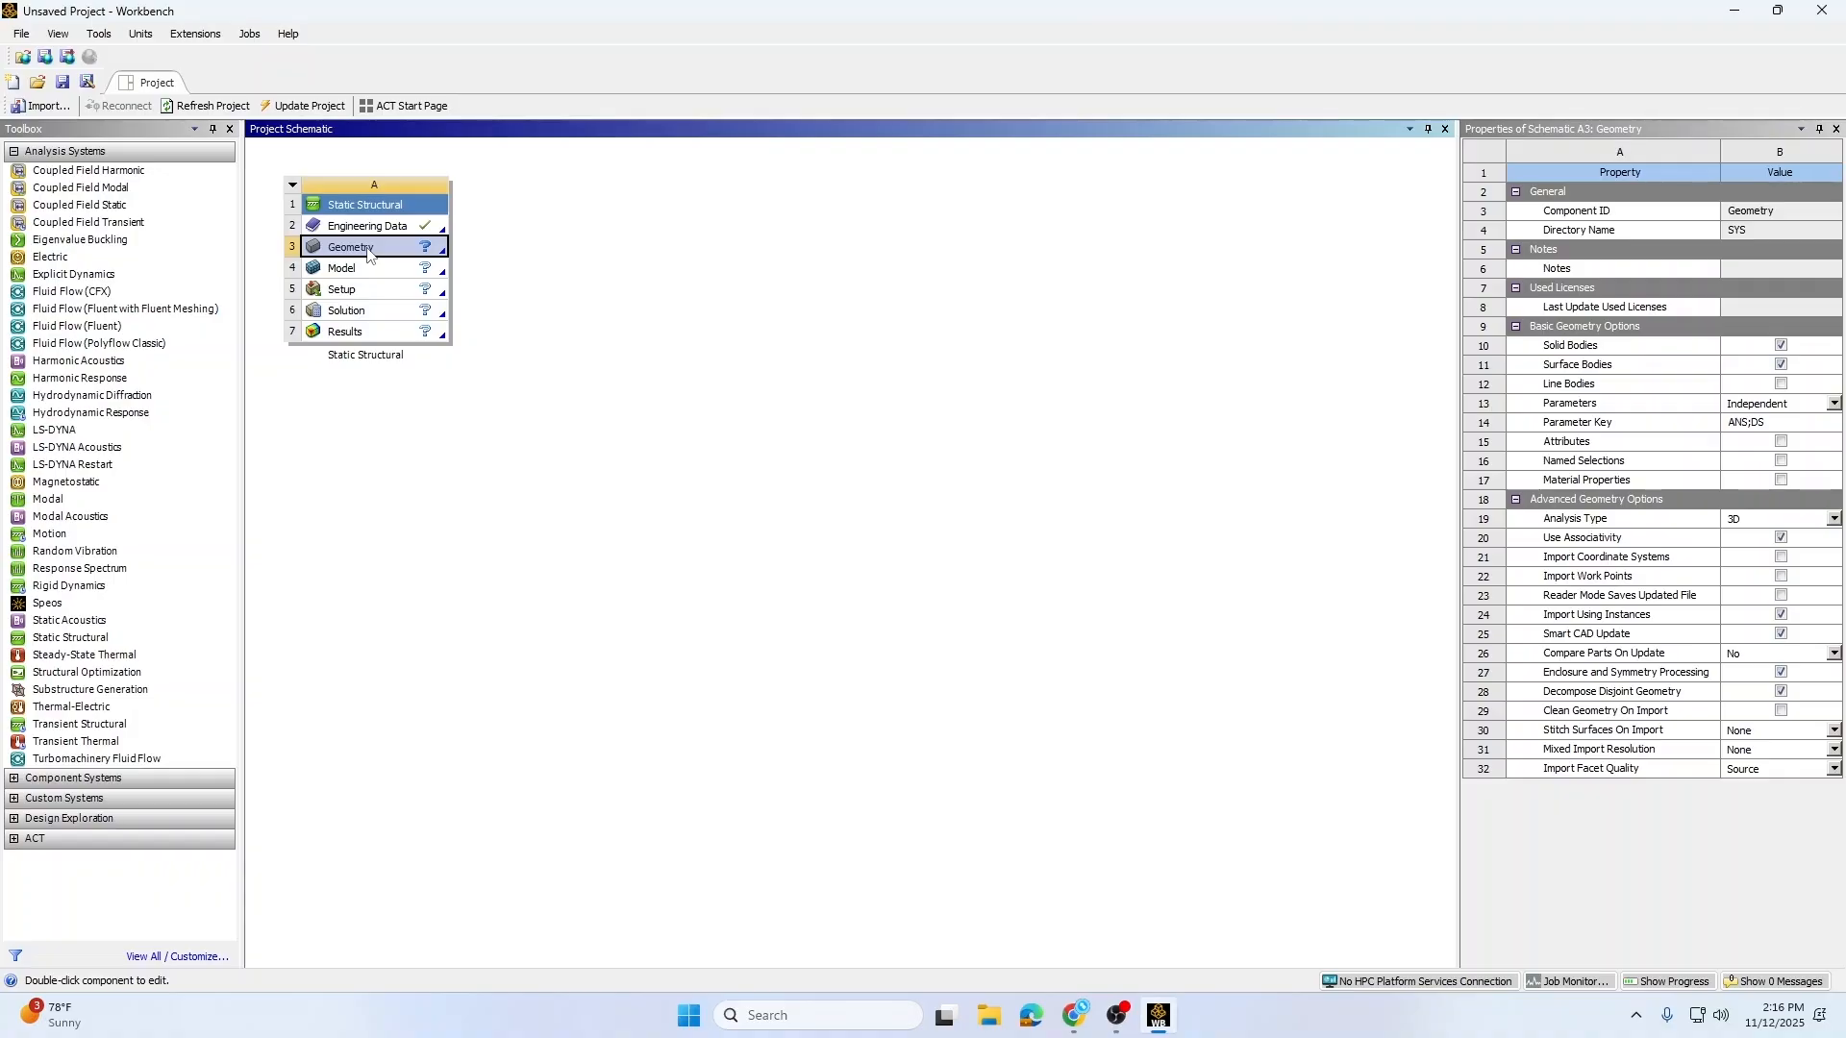
pyautogui.rightClick(368, 250)
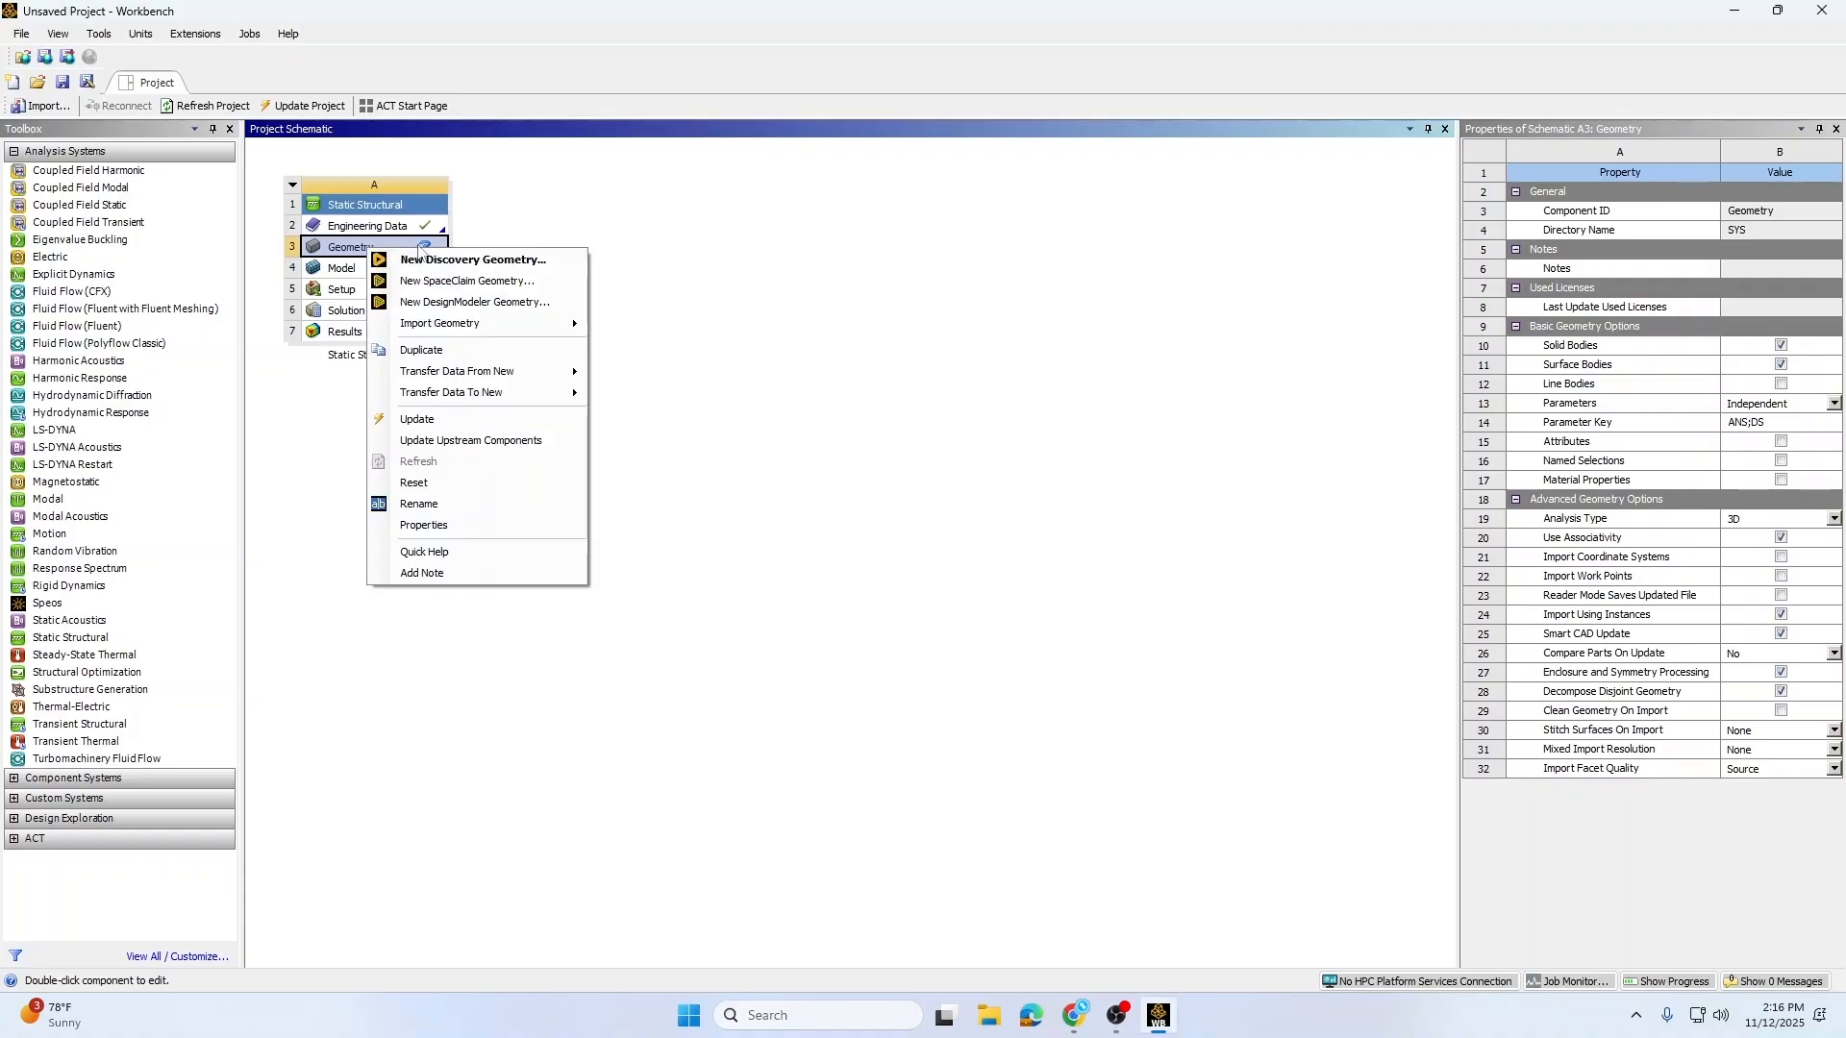
pyautogui.moveTo(515, 331)
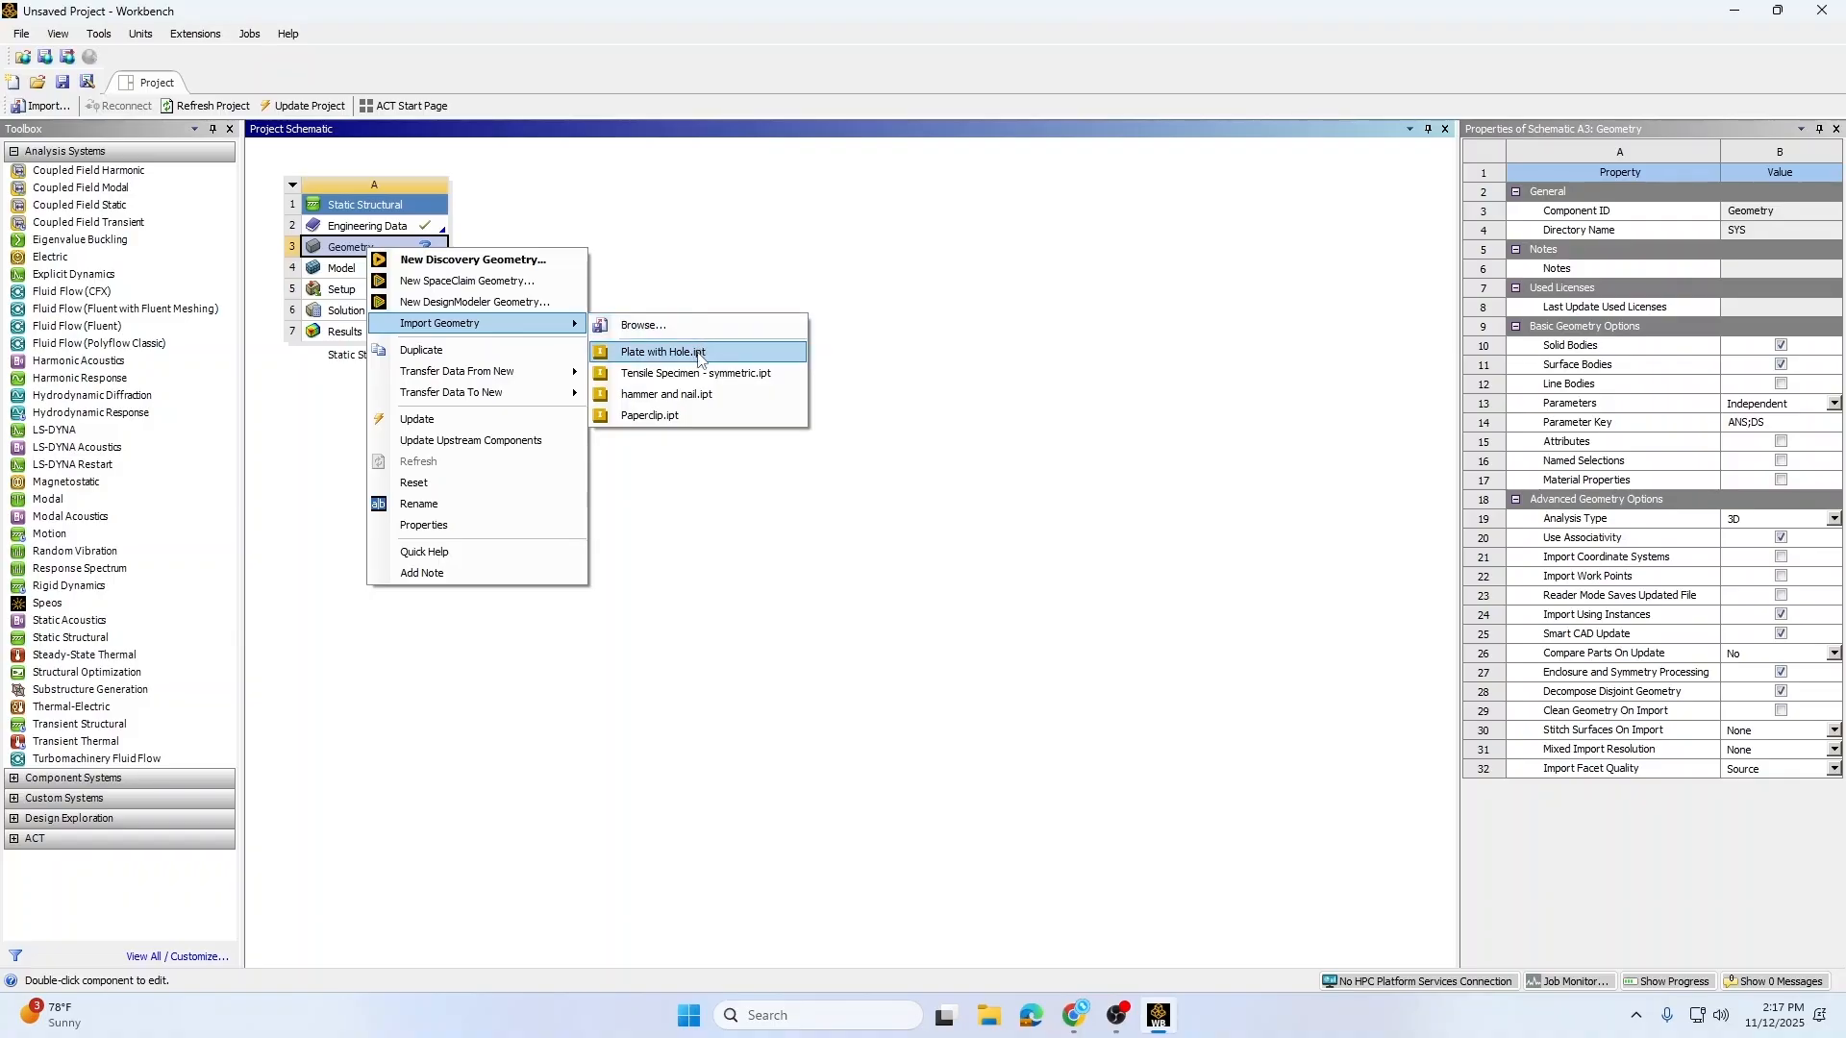
pyautogui.click(699, 355)
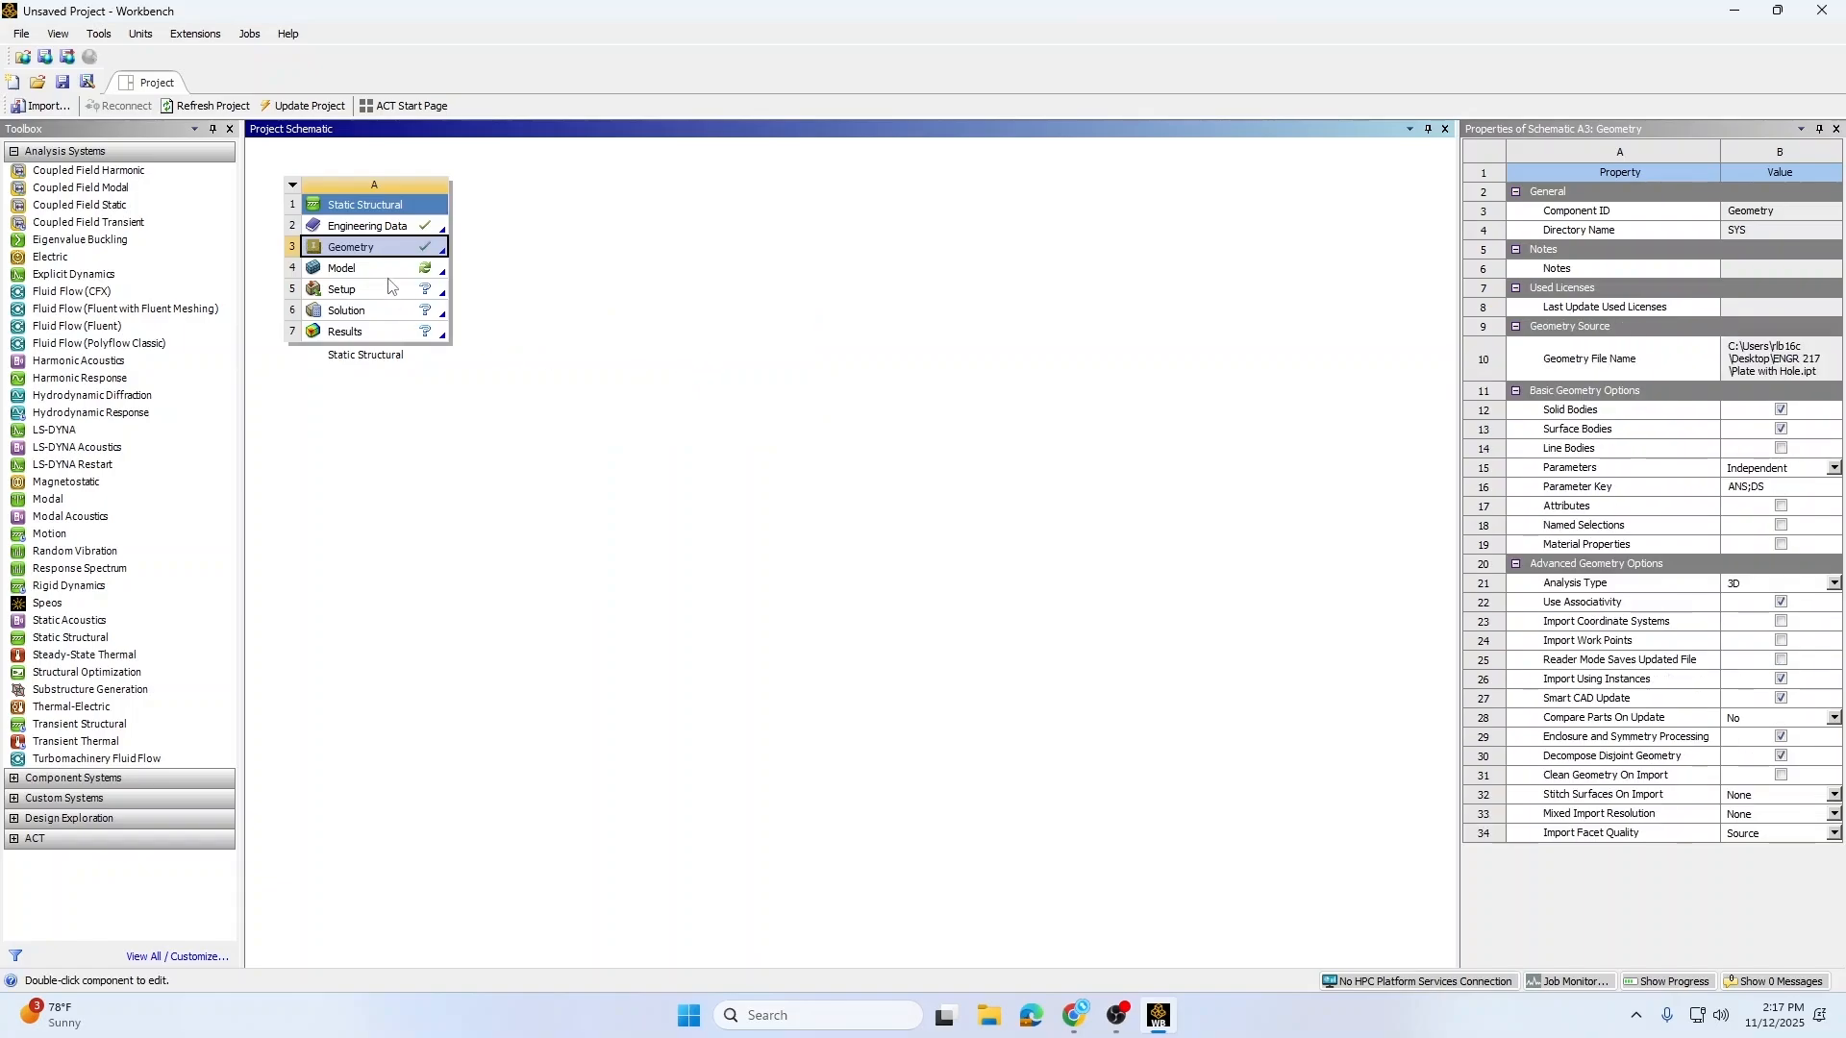
# Step: Open the Model cell in Mechanical and expand the Materials branch of the outline
pyautogui.click(380, 272)
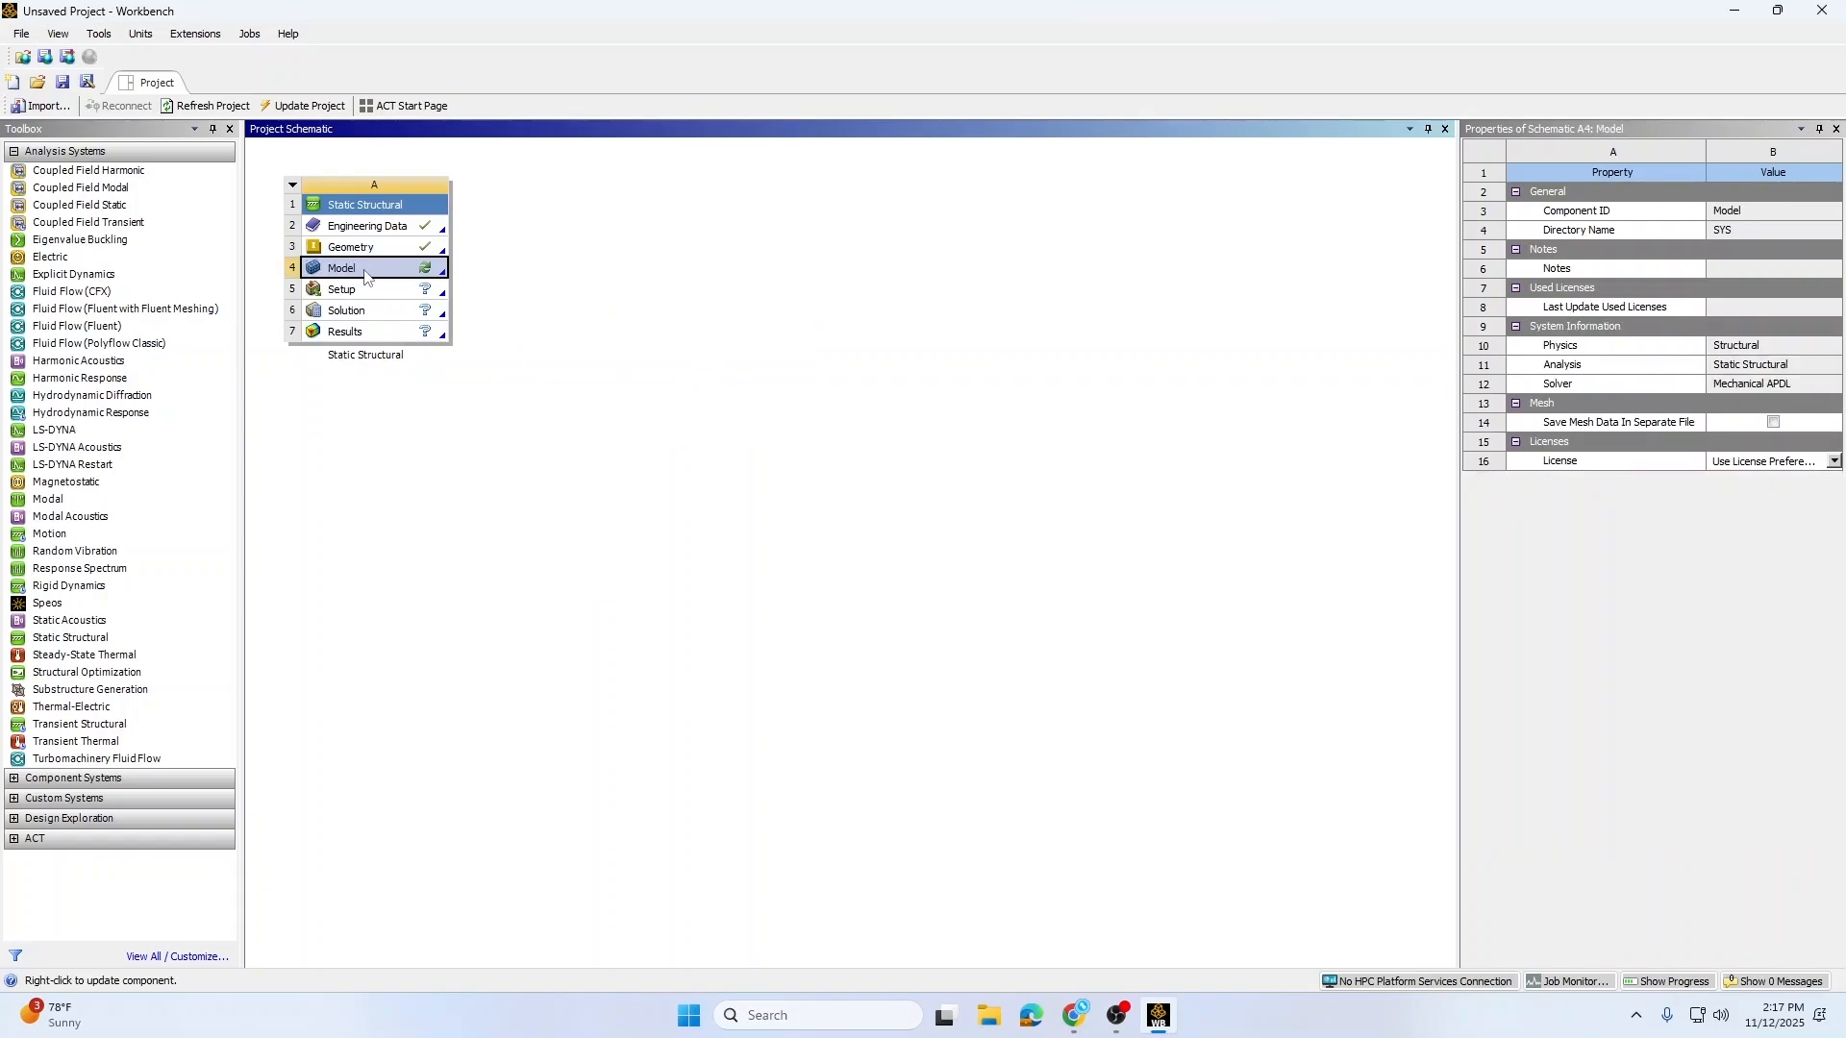
pyautogui.doubleClick(366, 278)
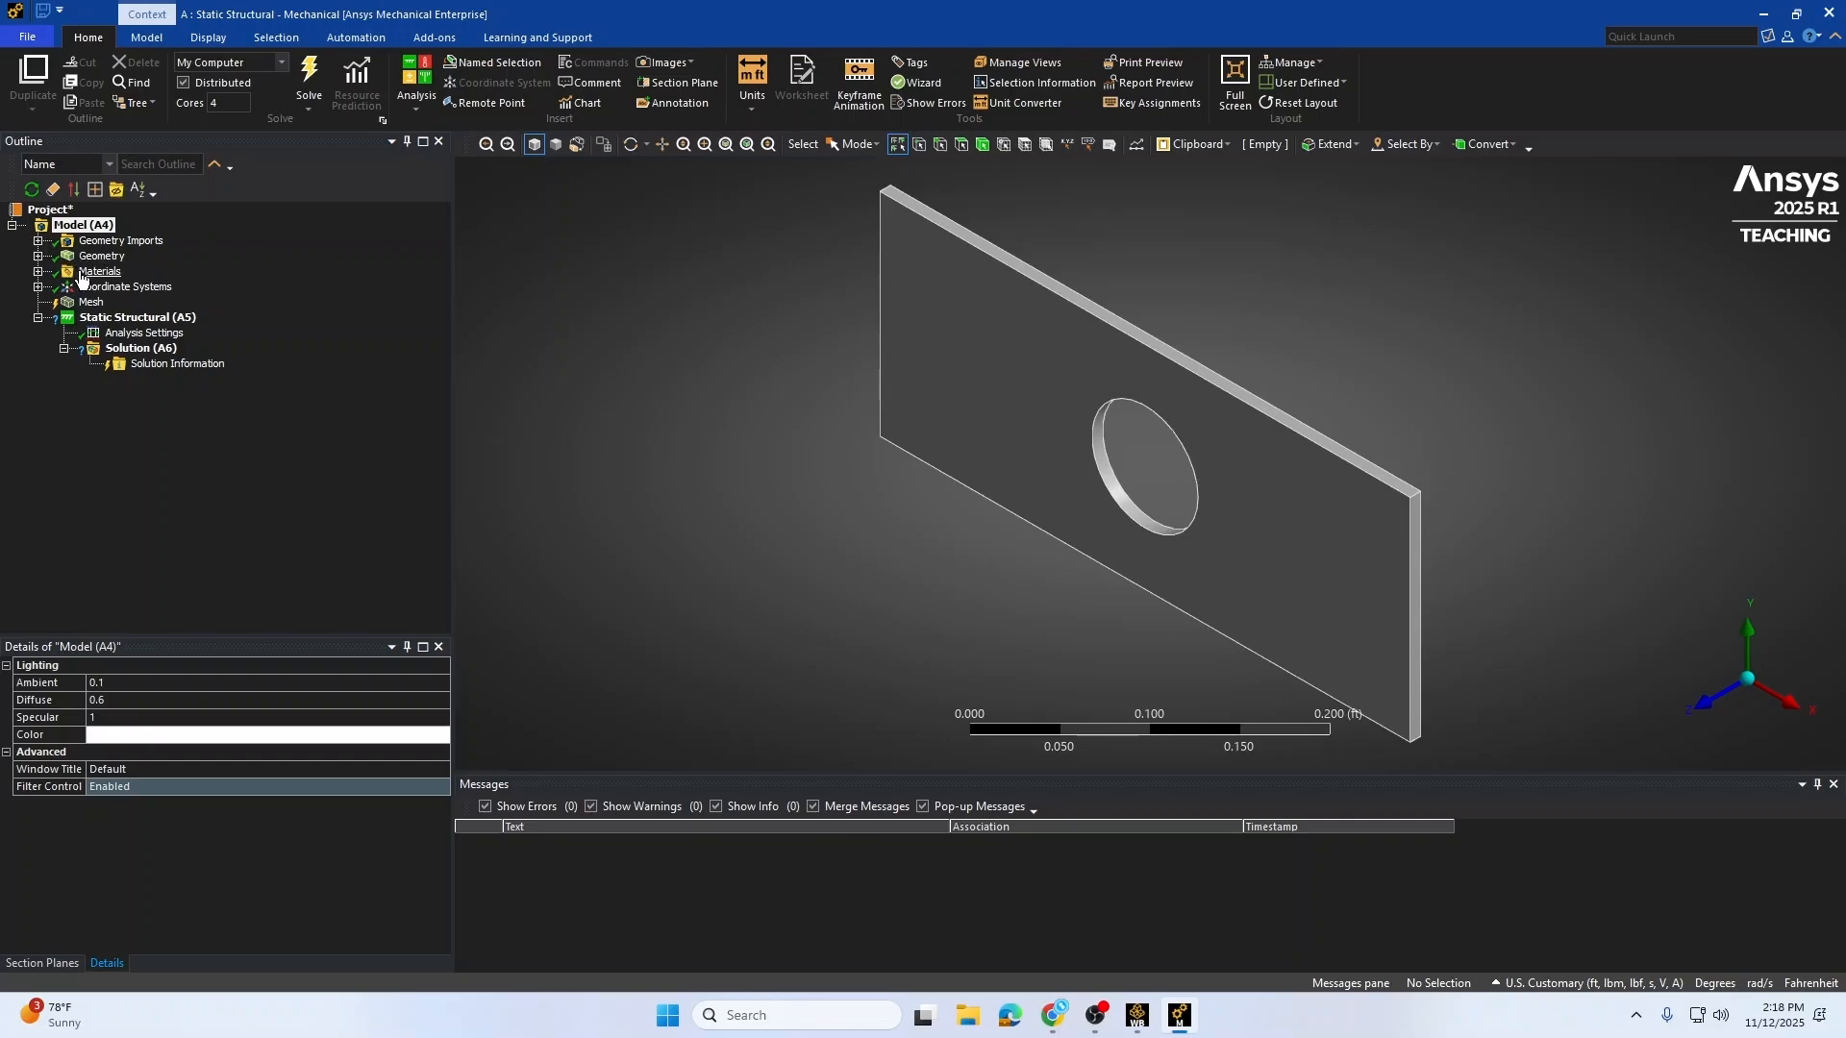
pyautogui.click(38, 272)
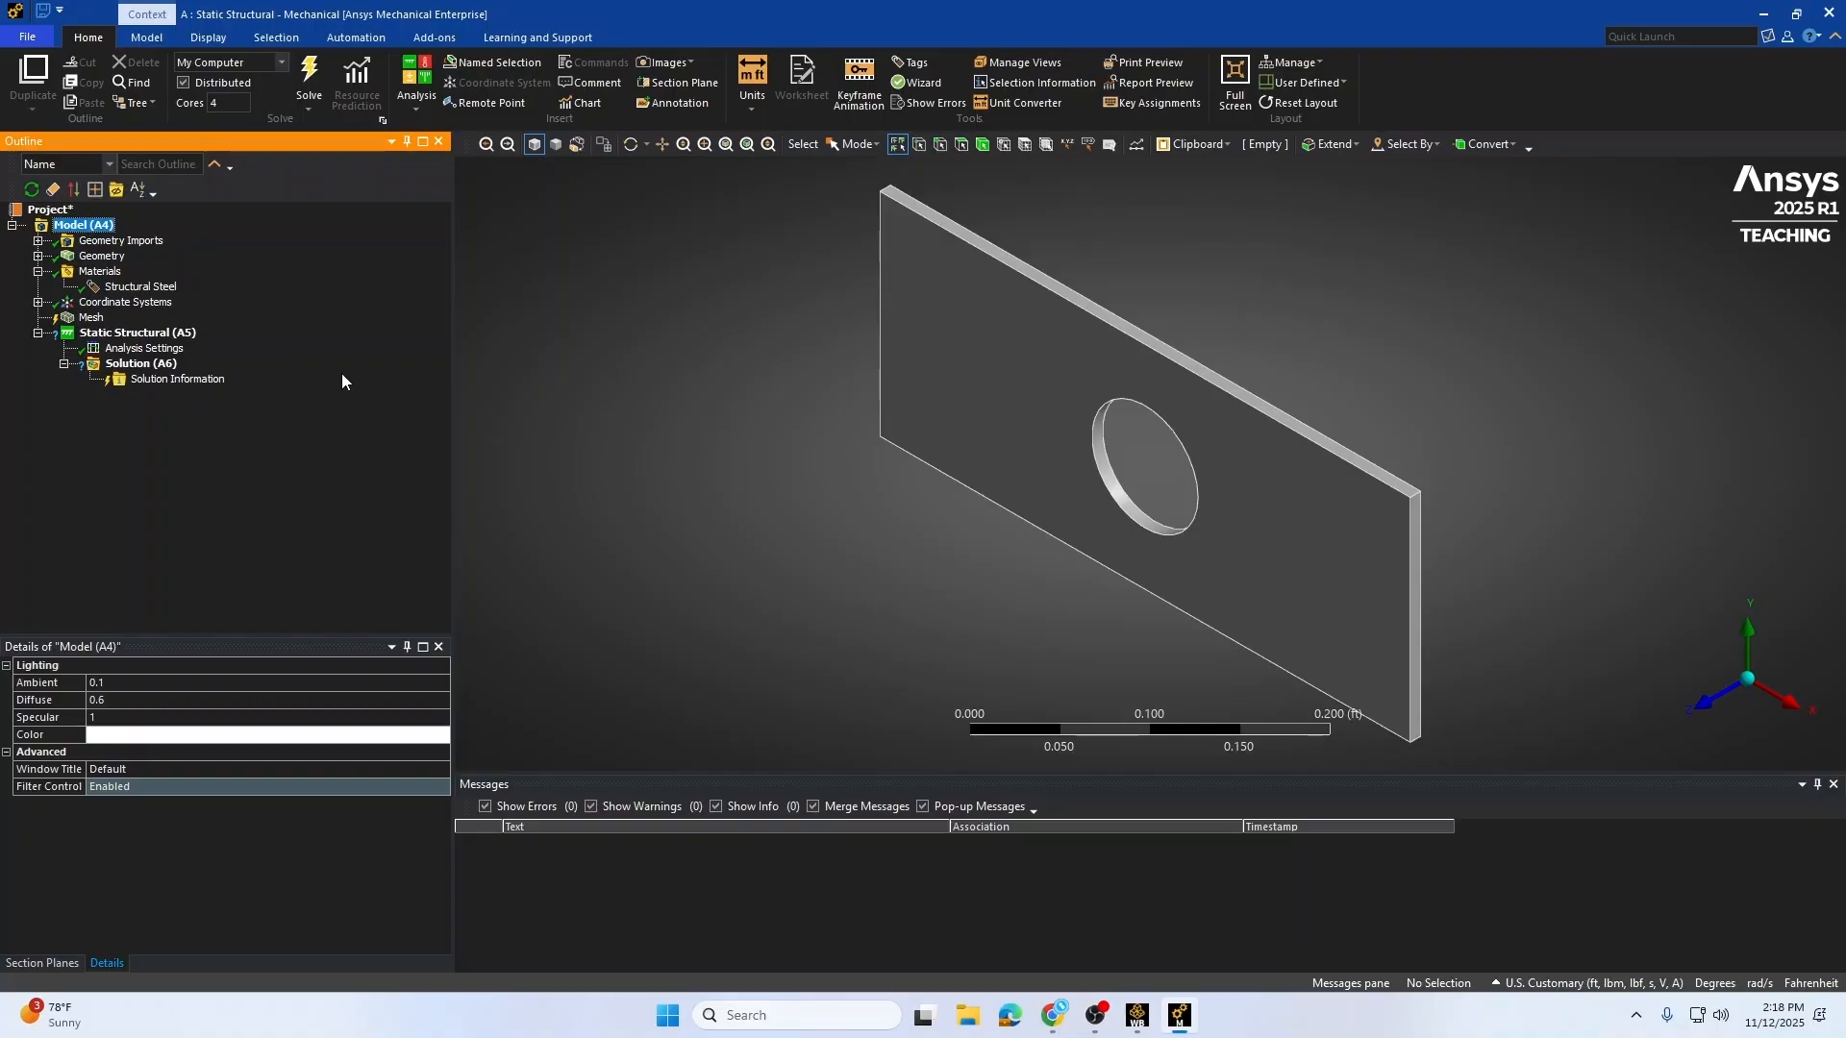
# Step: Insert a Fixed Support under the Static Structural analysis
pyautogui.rightClick(119, 341)
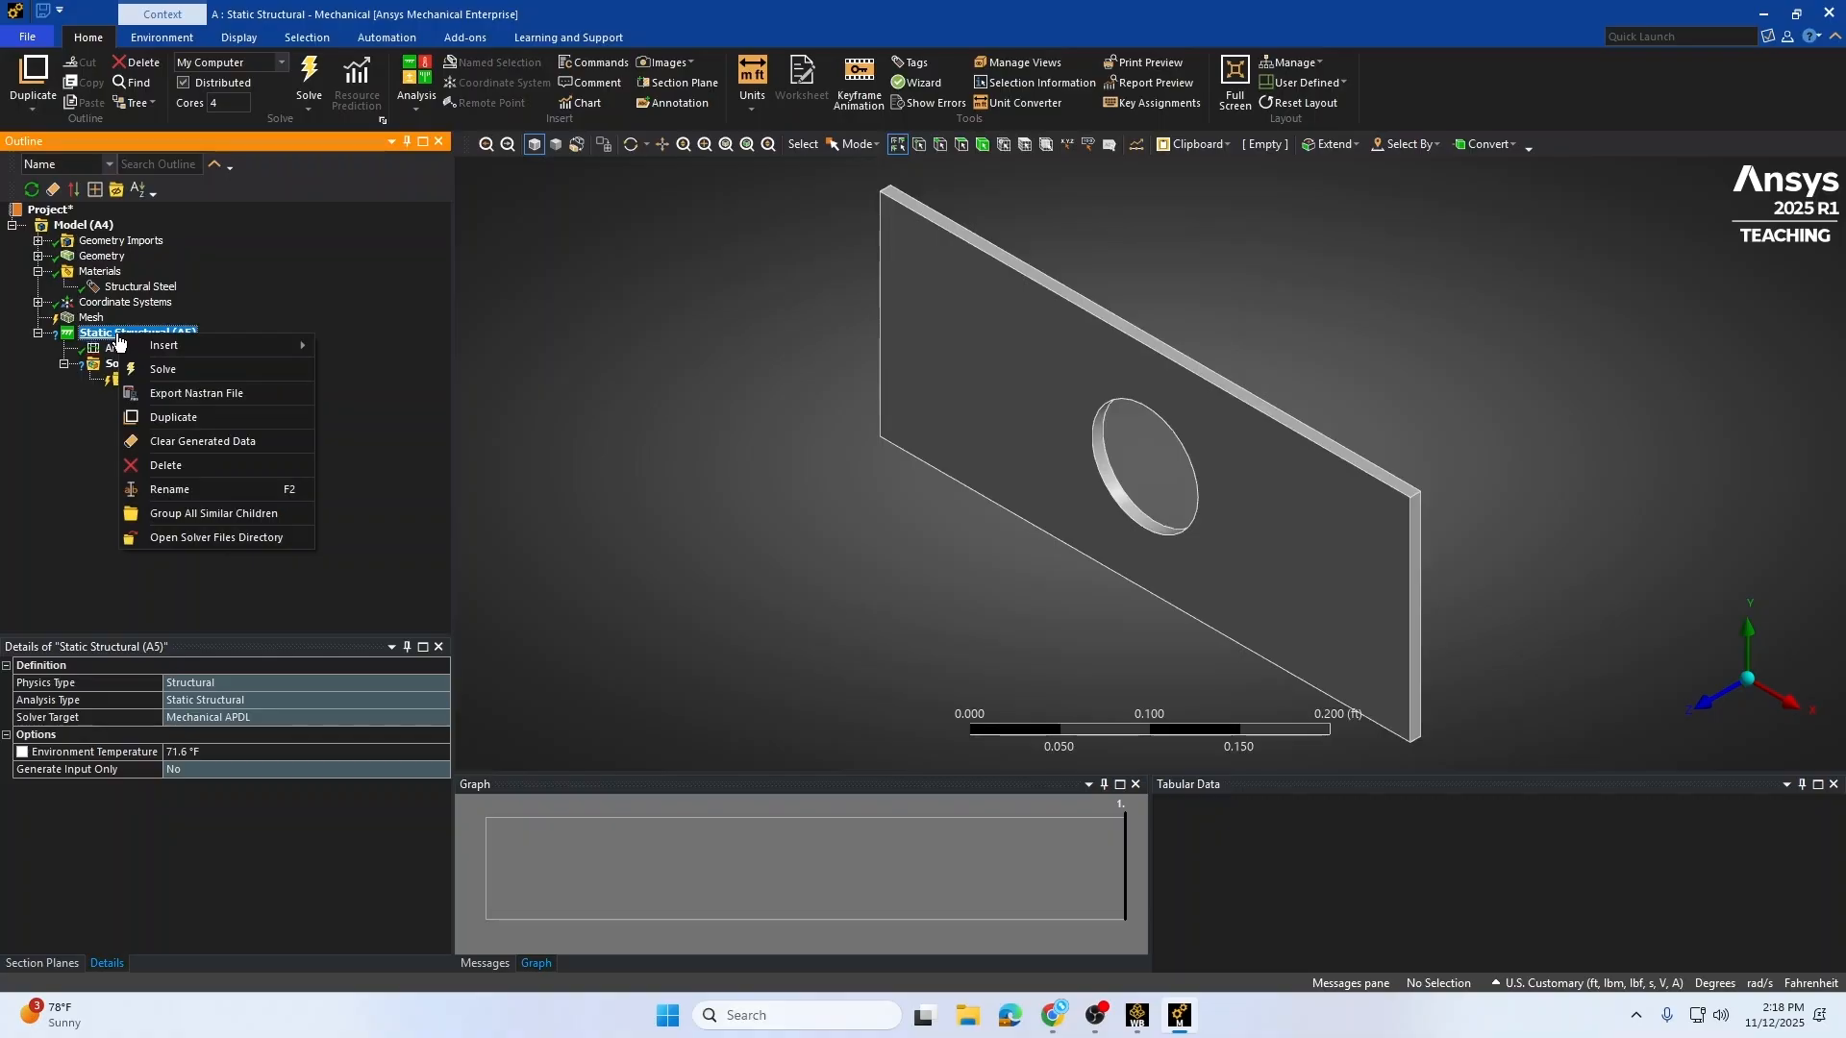
pyautogui.moveTo(173, 346)
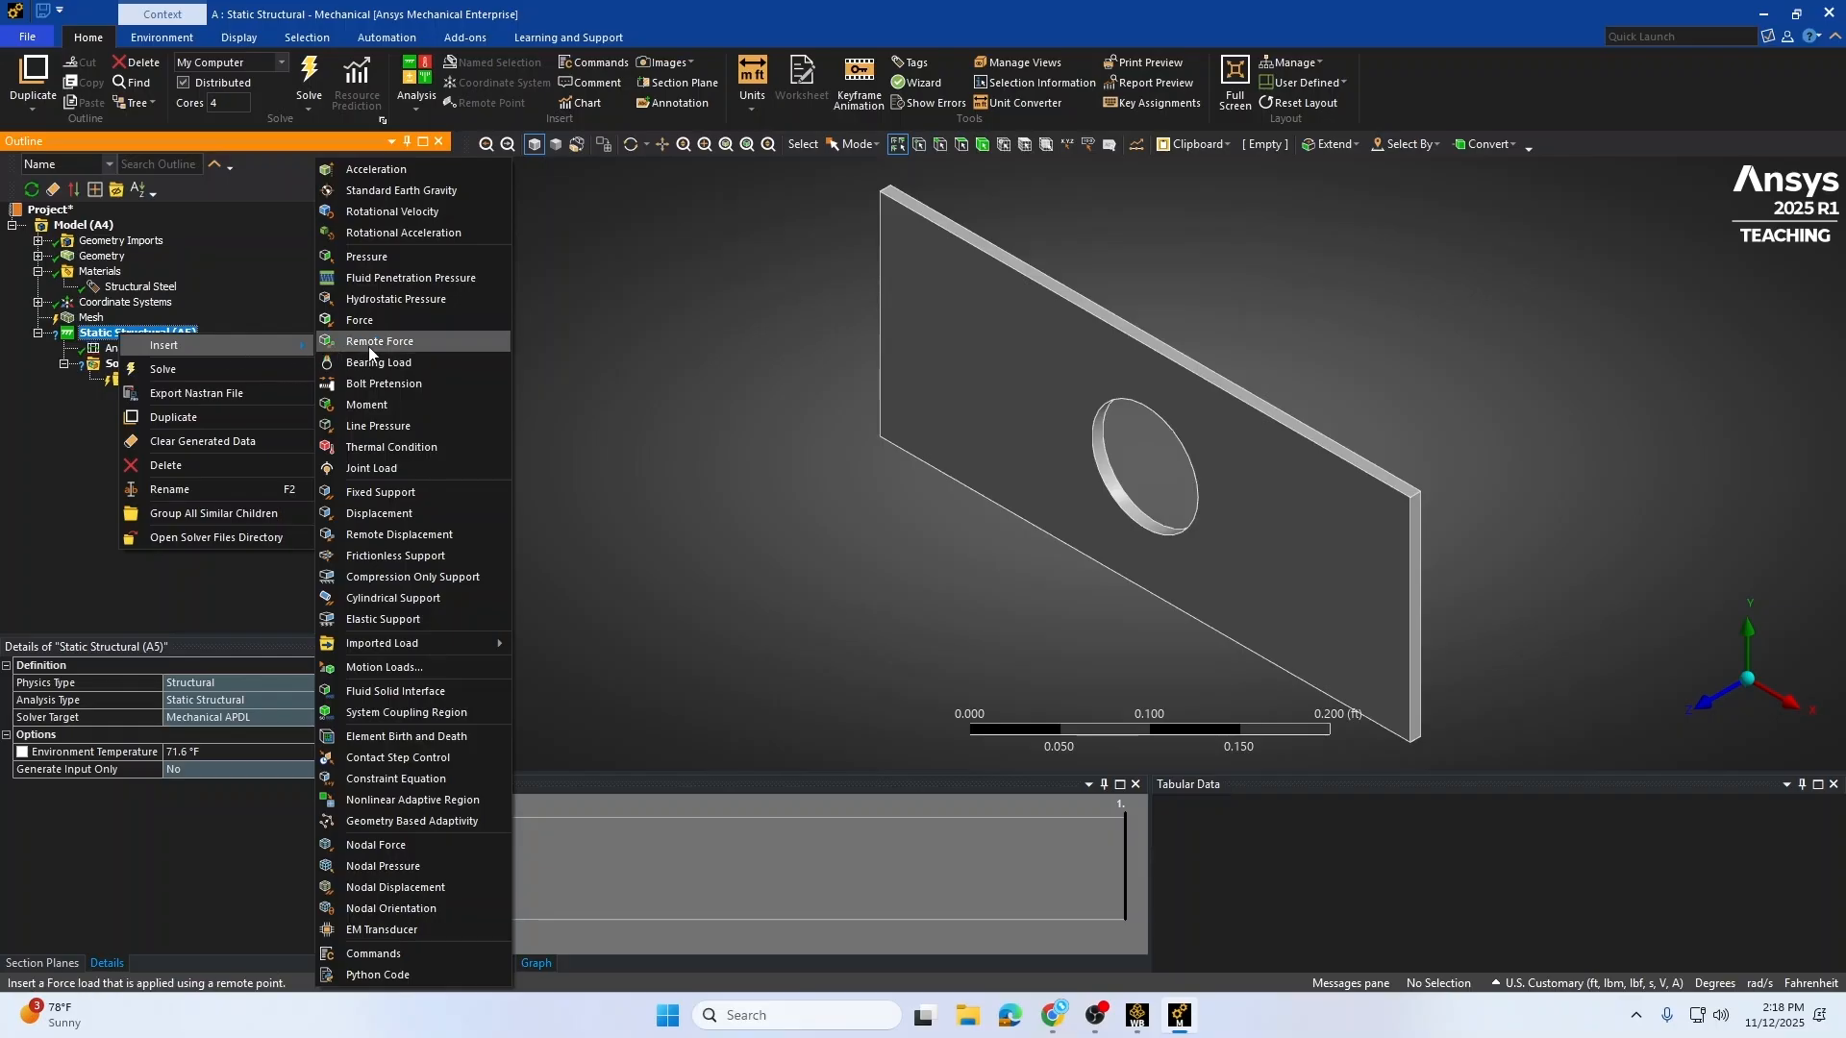
pyautogui.click(389, 493)
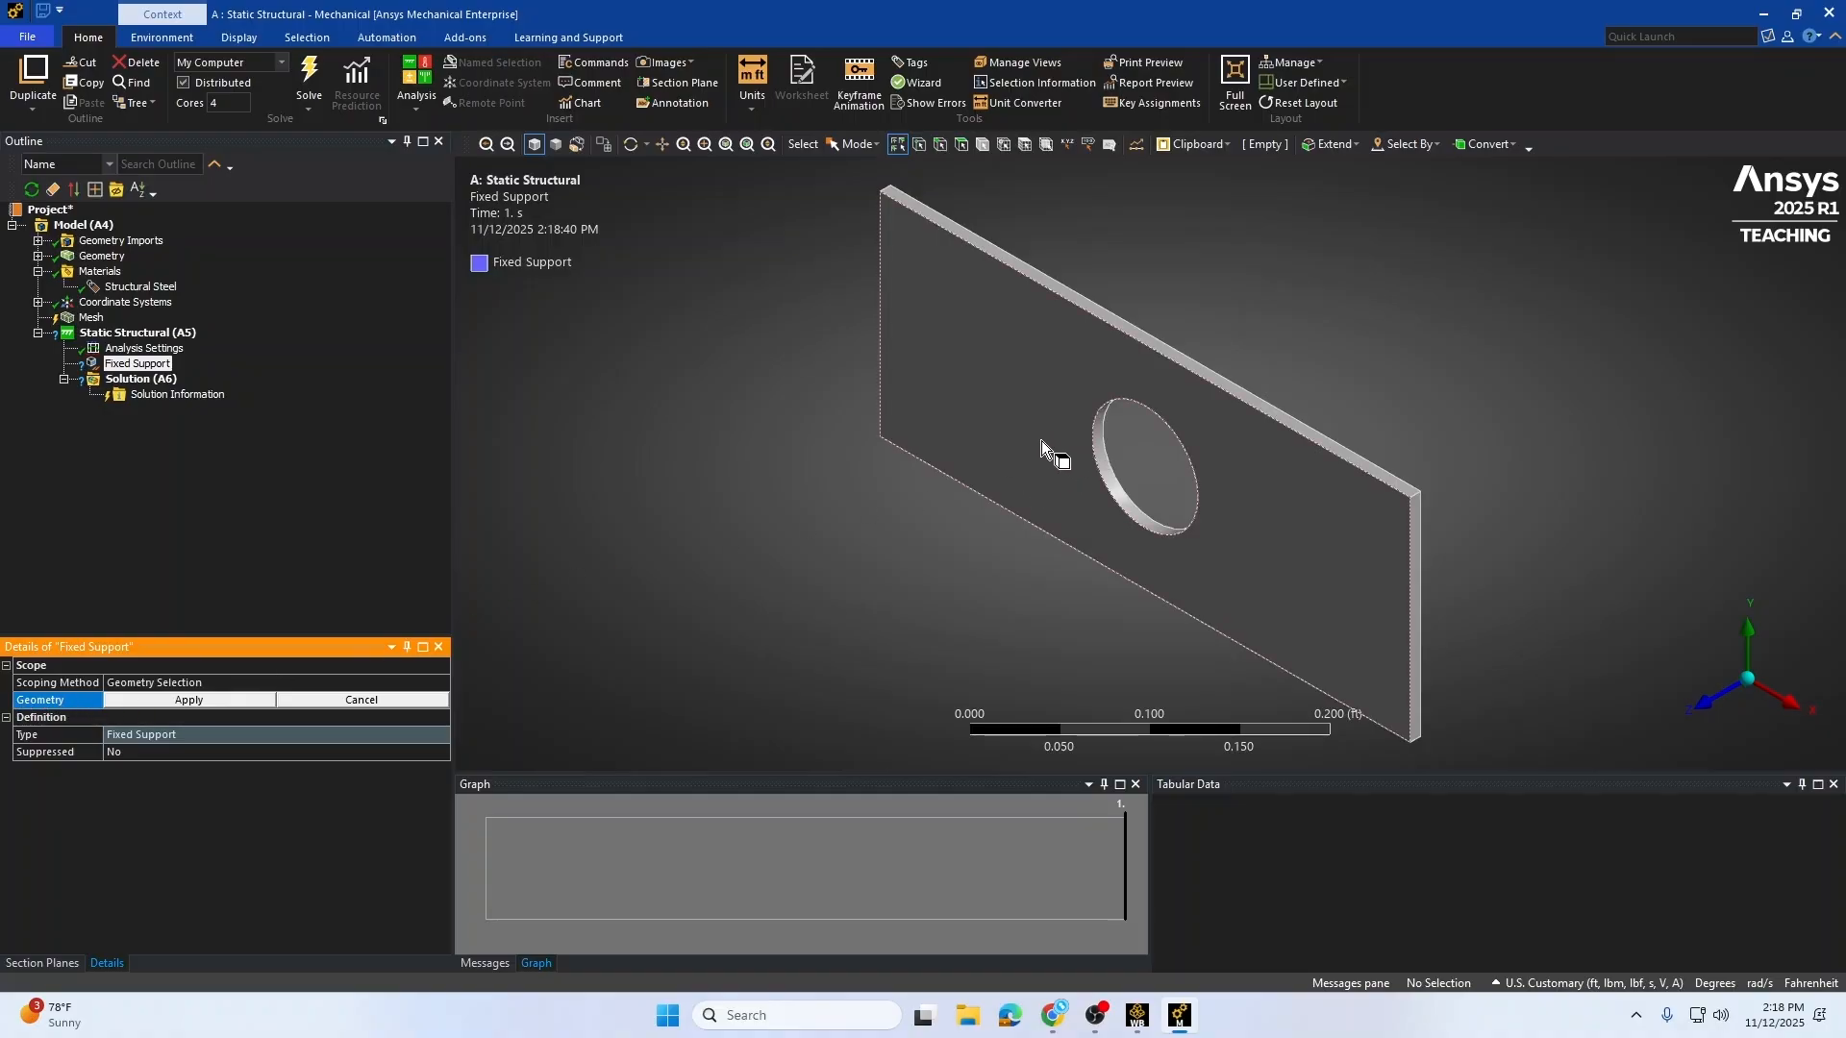
pyautogui.moveTo(1041, 440); pyautogui.dragTo(1083, 457, button='middle')
pyautogui.moveTo(987, 403); pyautogui.dragTo(1248, 409, button='middle')
pyautogui.moveTo(999, 315)
pyautogui.mouseDown(button='middle')
pyautogui.moveTo(968, 308)
pyautogui.moveTo(990, 319)
pyautogui.mouseUp(button='middle')
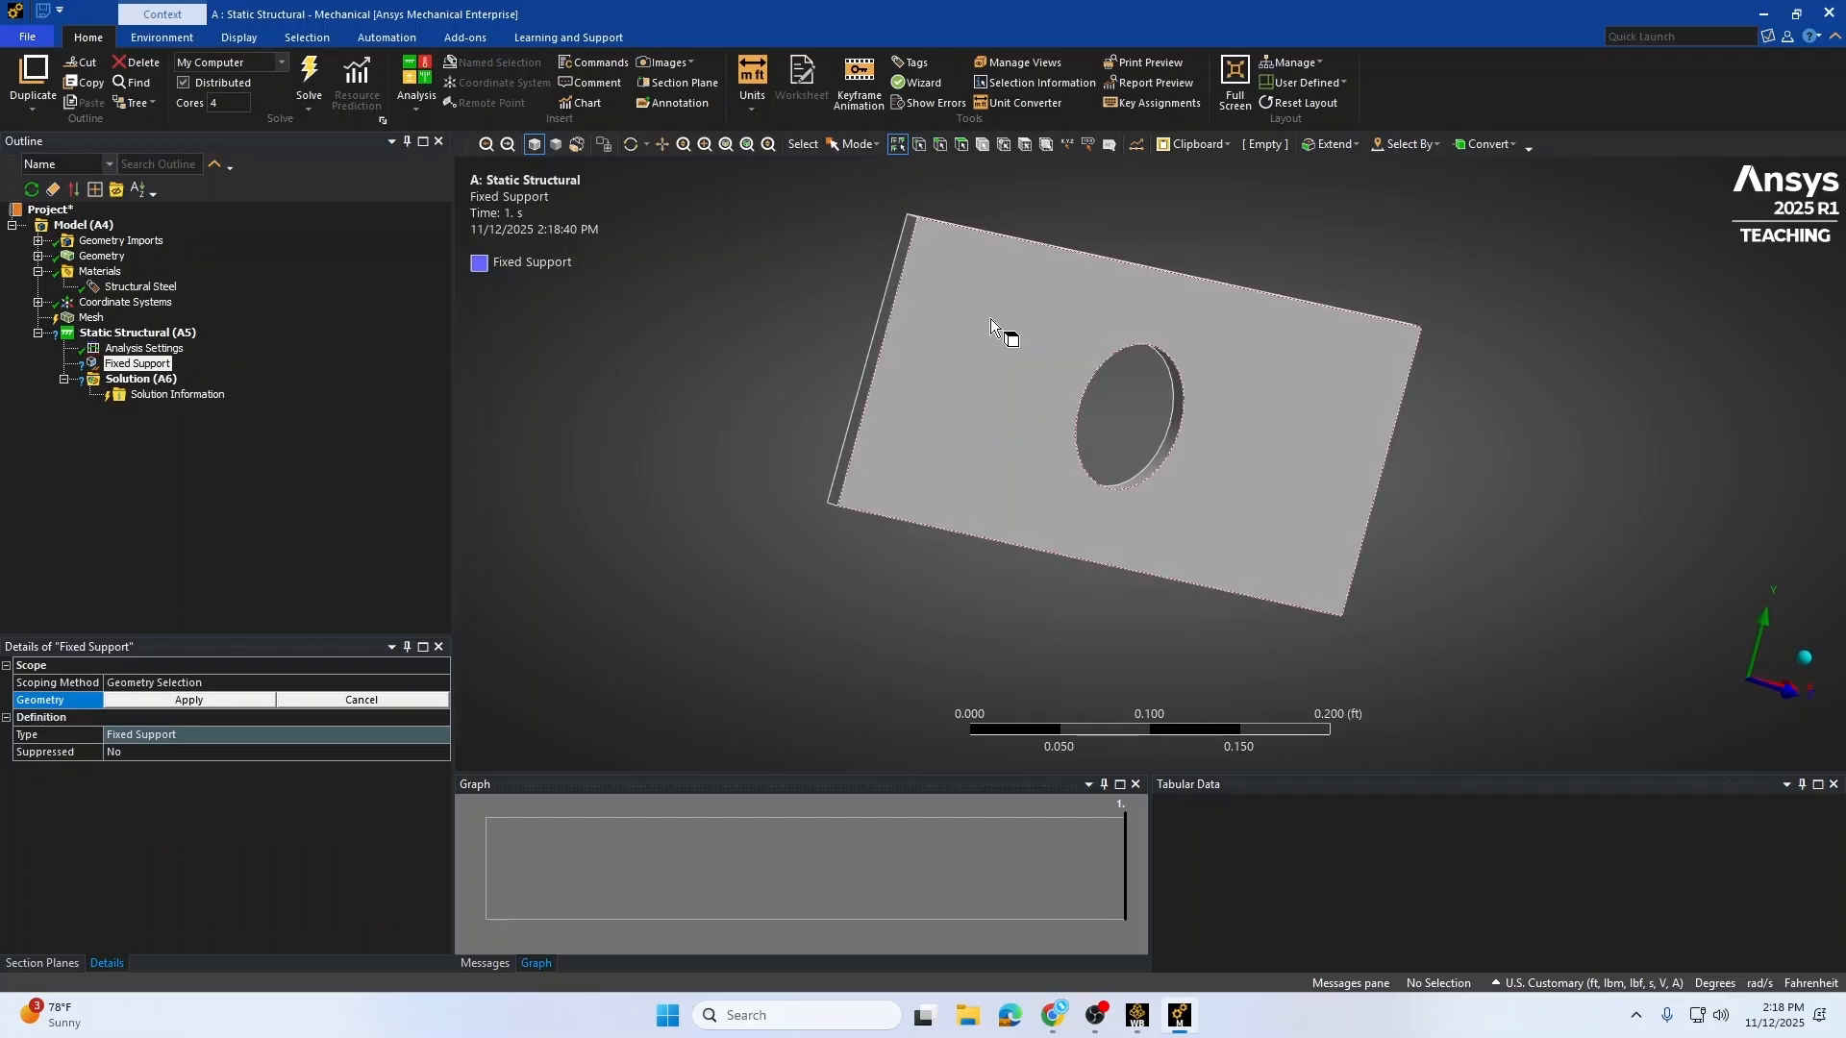
# Step: Scope the Fixed Support to the plate's left end face using face selection and apply it
pyautogui.click(629, 145)
pyautogui.moveTo(778, 433)
pyautogui.mouseDown()
pyautogui.moveTo(824, 416)
pyautogui.moveTo(836, 444)
pyautogui.moveTo(787, 465)
pyautogui.moveTo(754, 387)
pyautogui.moveTo(820, 400)
pyautogui.moveTo(831, 424)
pyautogui.moveTo(791, 420)
pyautogui.mouseUp()
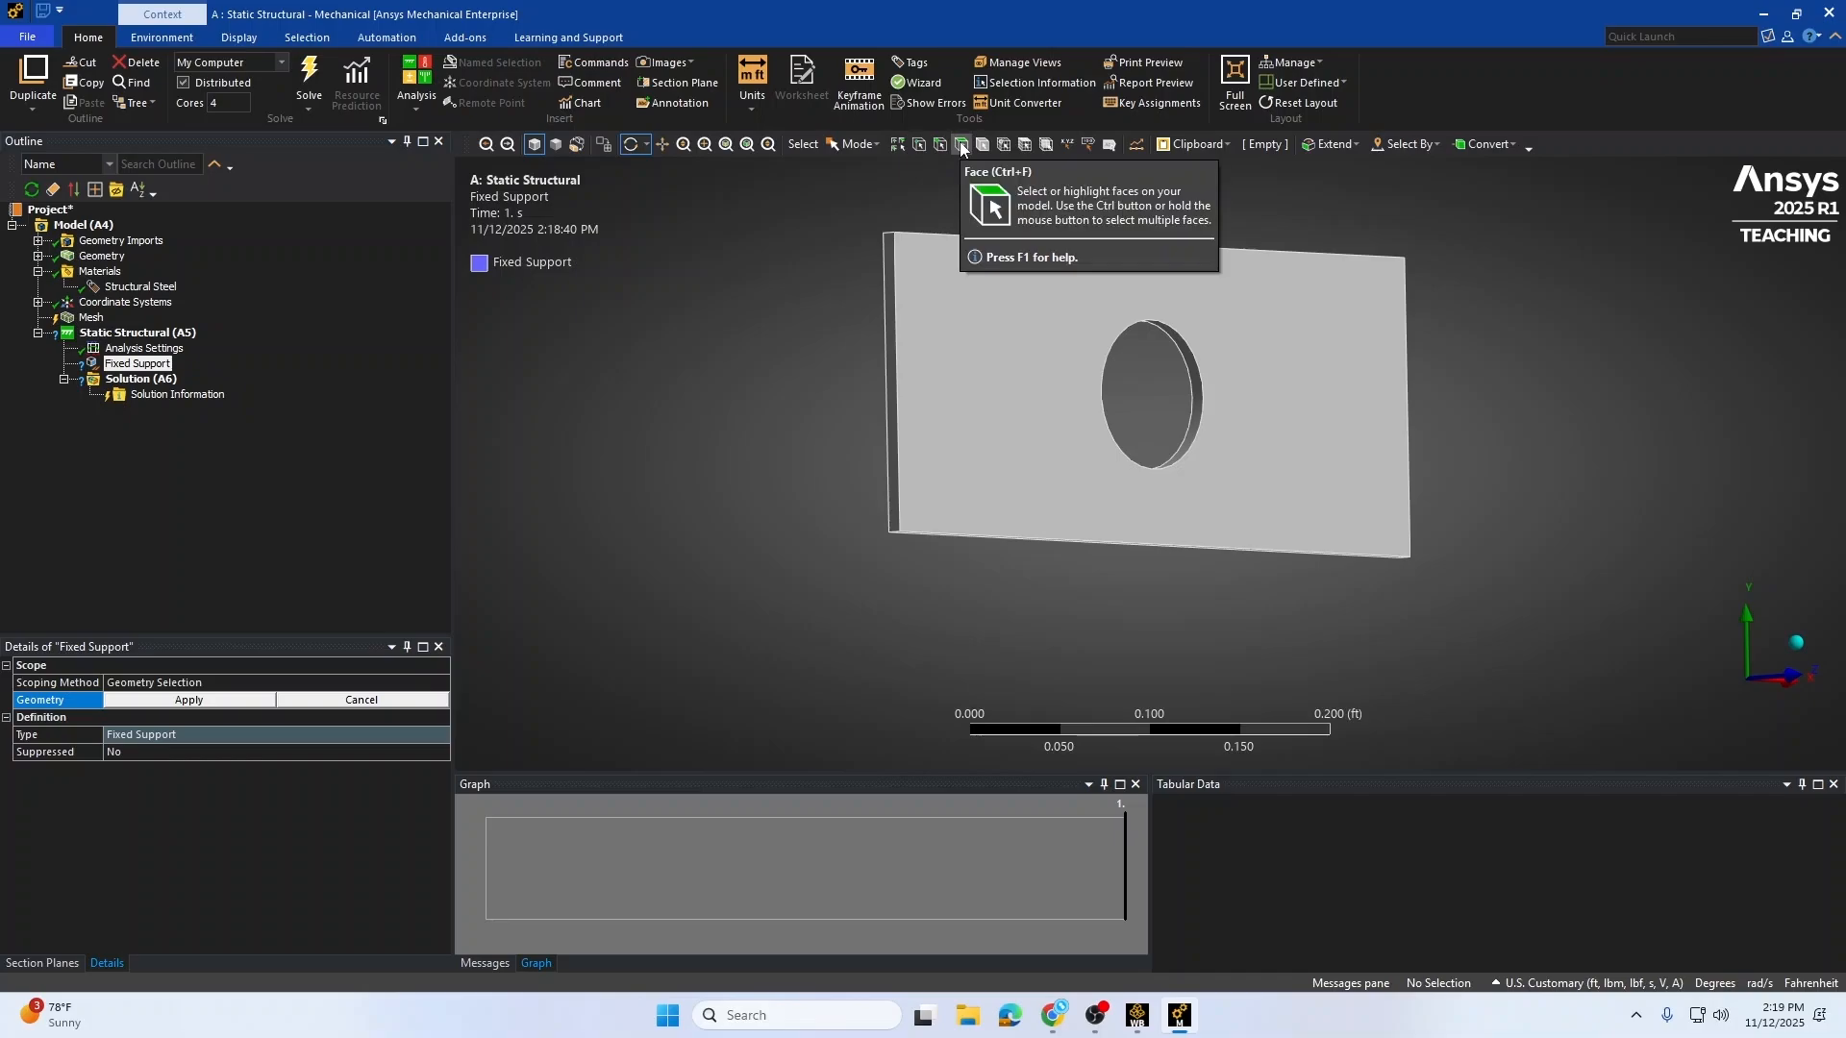
pyautogui.click(893, 143)
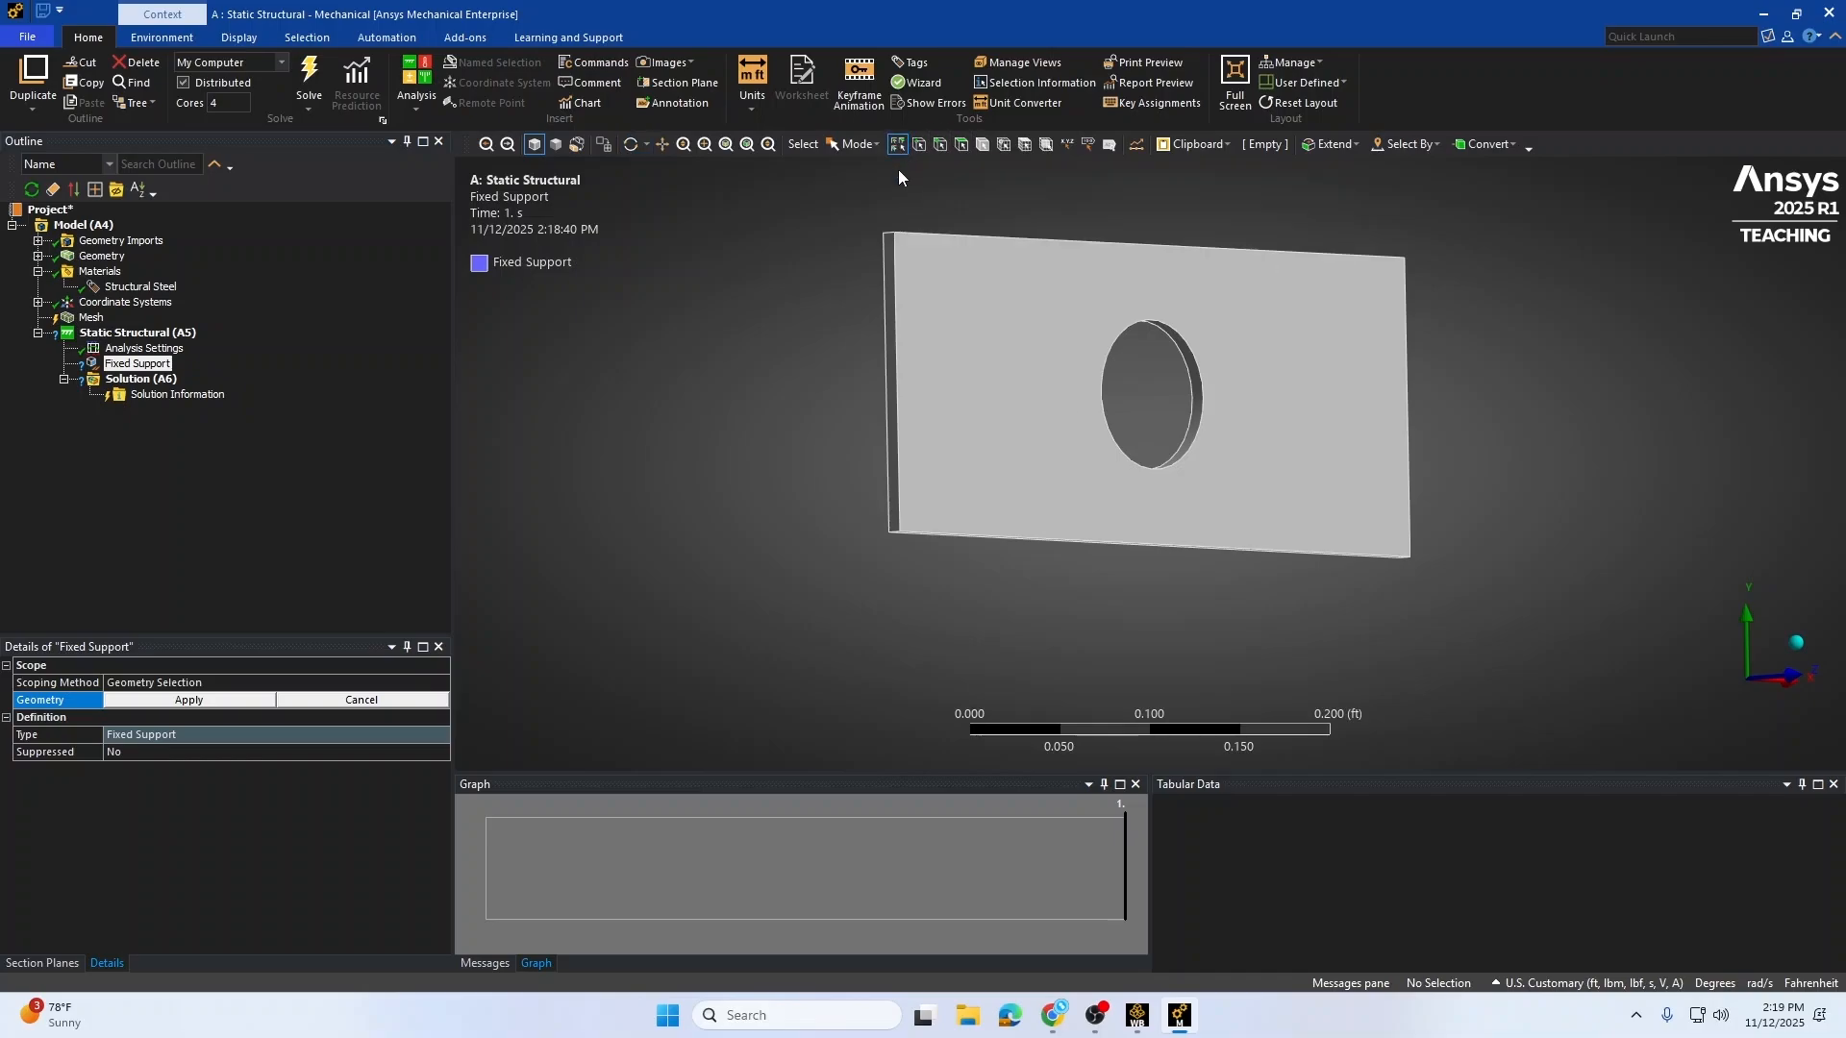
pyautogui.click(889, 262)
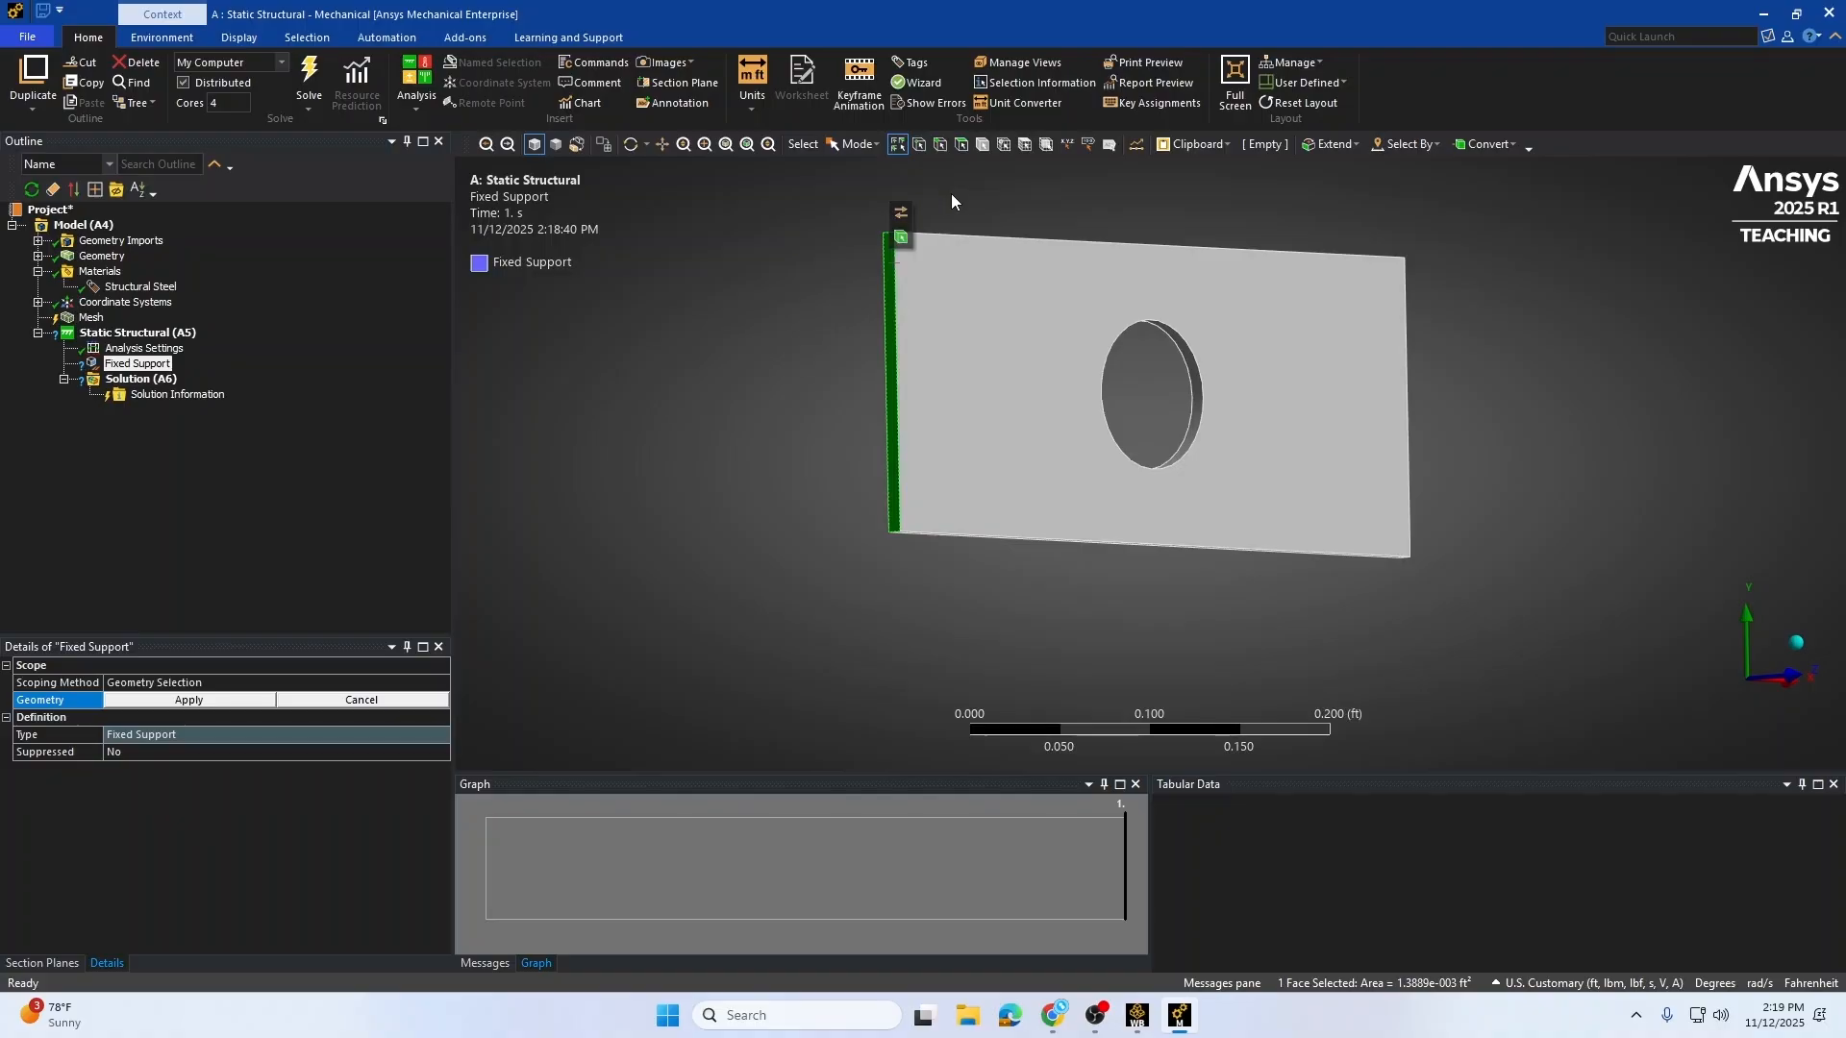
pyautogui.click(1036, 182)
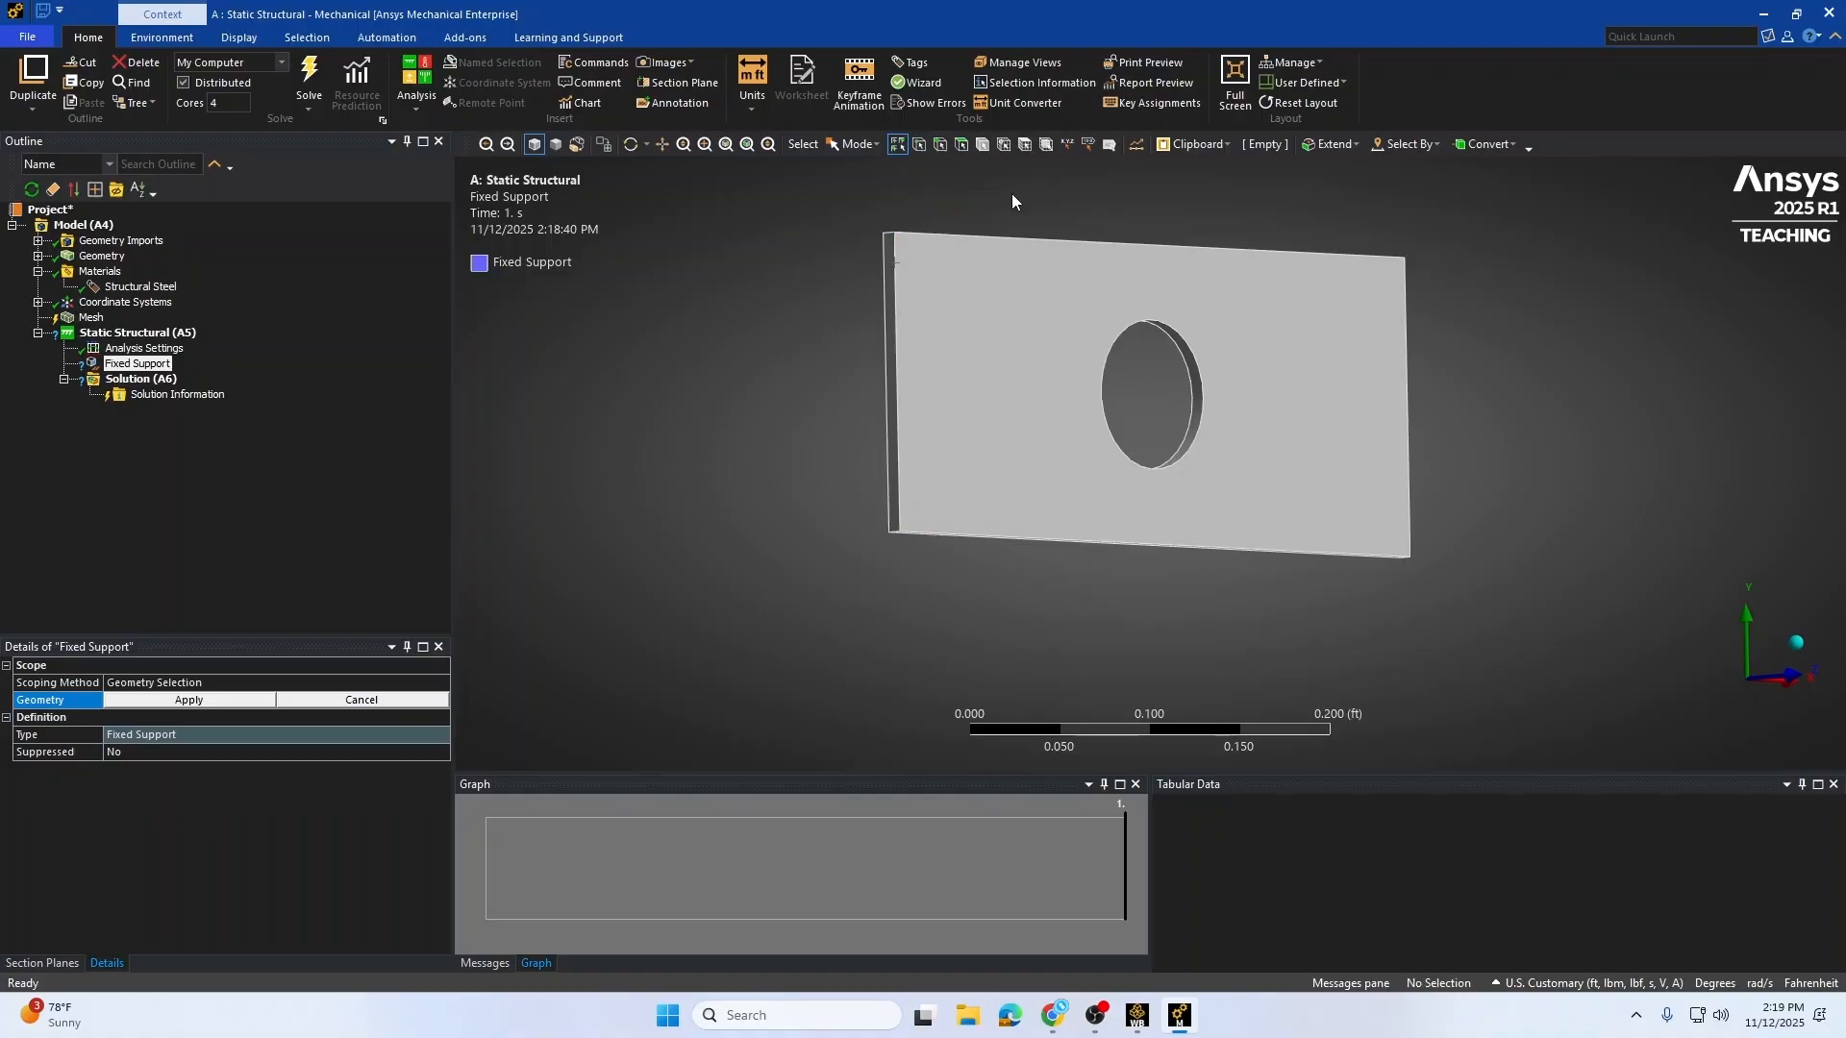
pyautogui.click(959, 142)
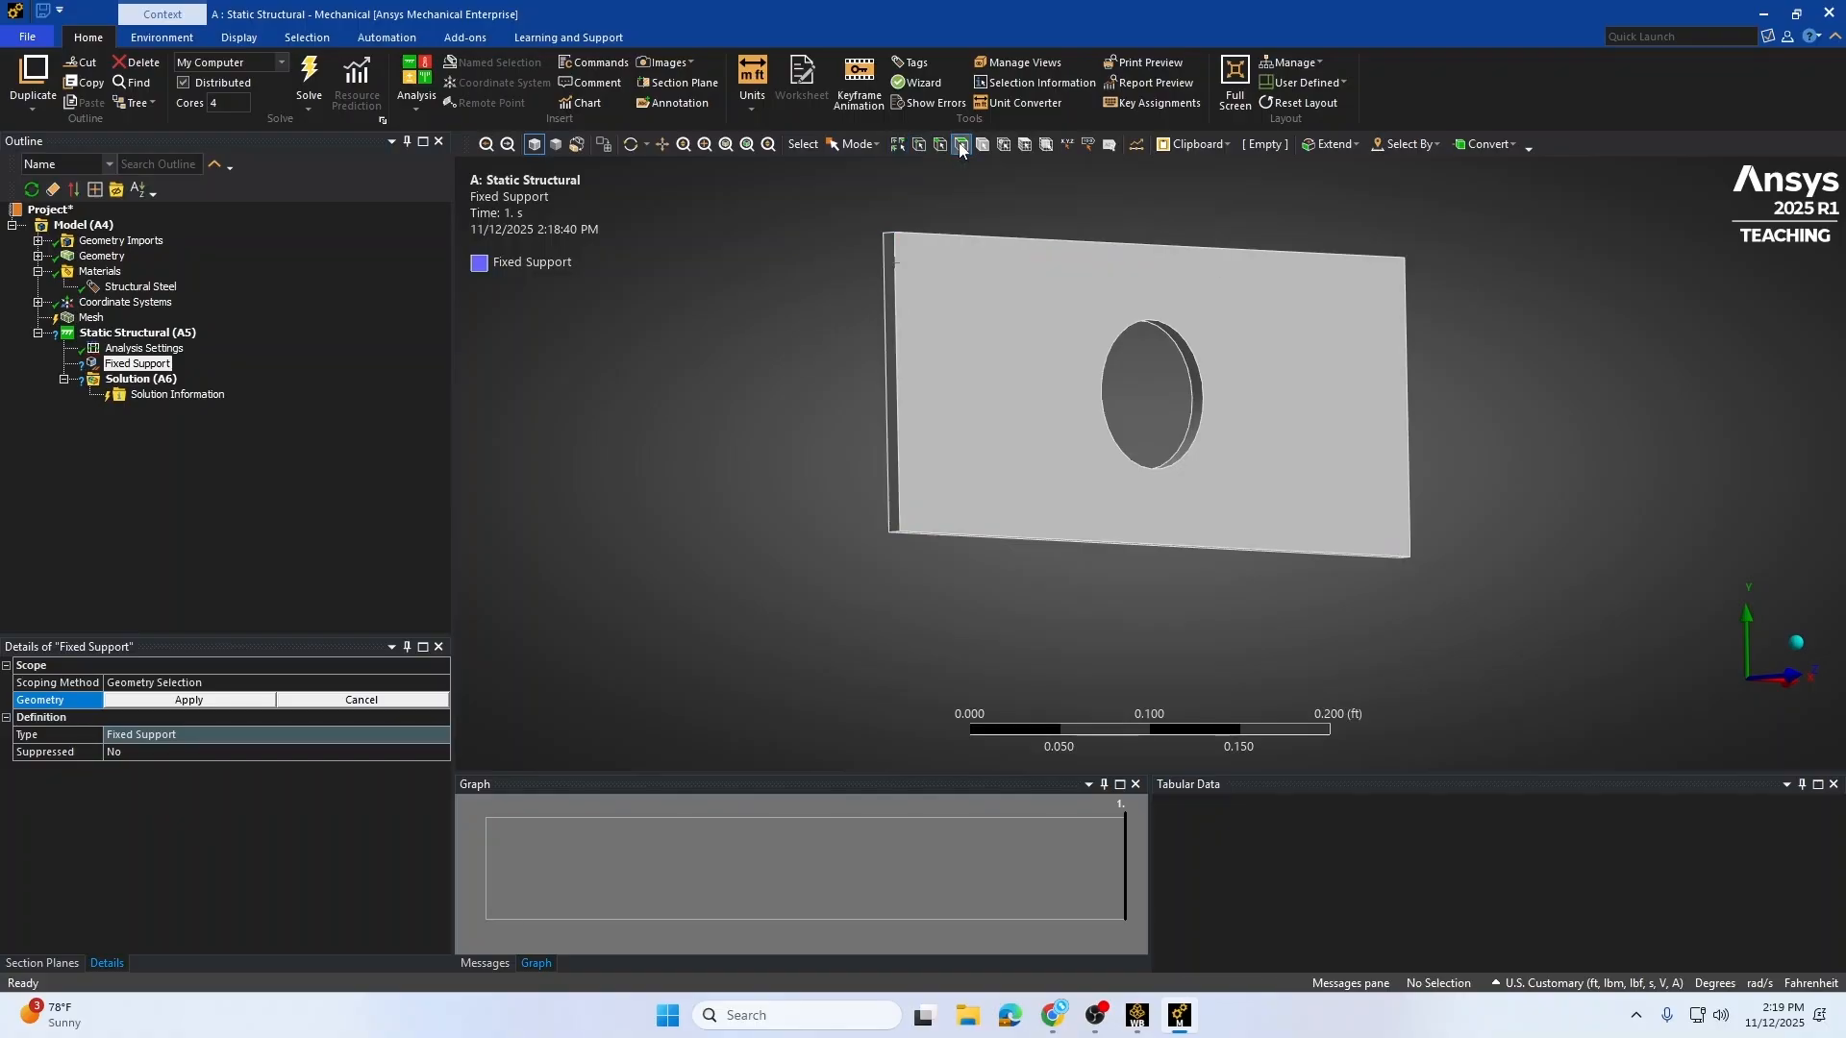
pyautogui.click(885, 258)
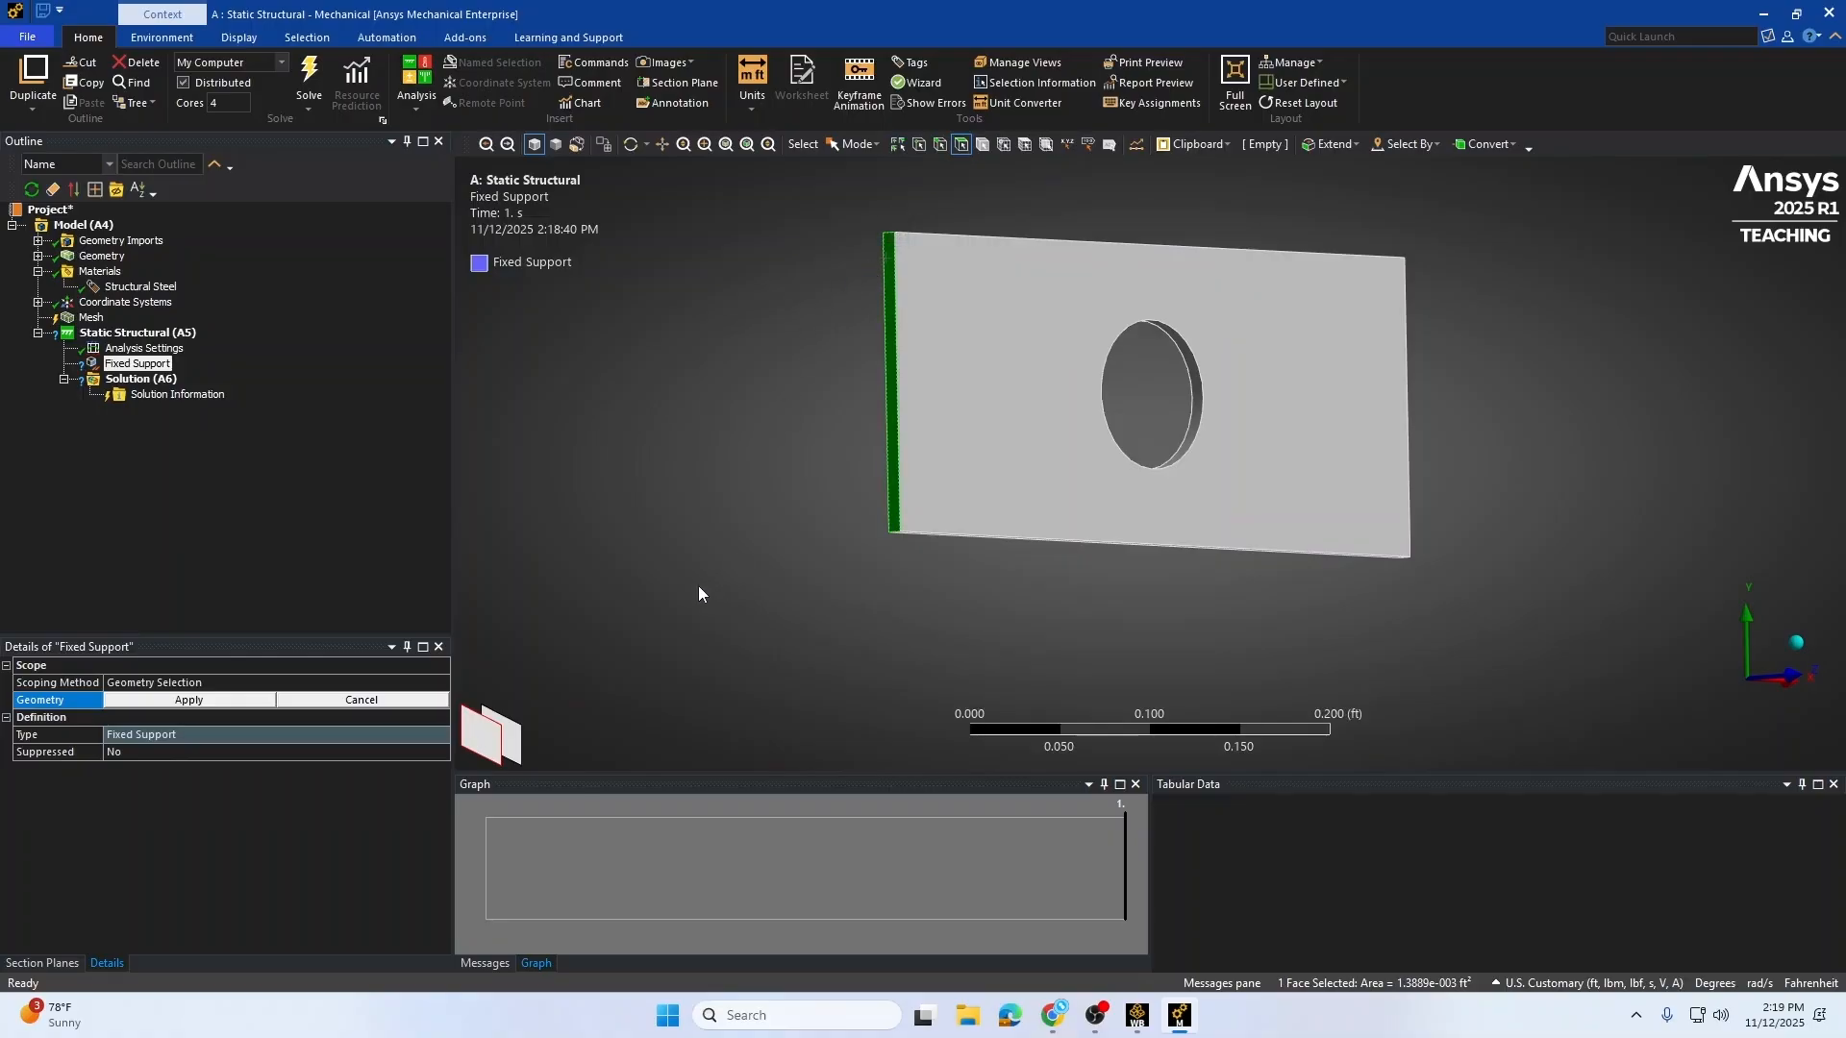
pyautogui.click(172, 707)
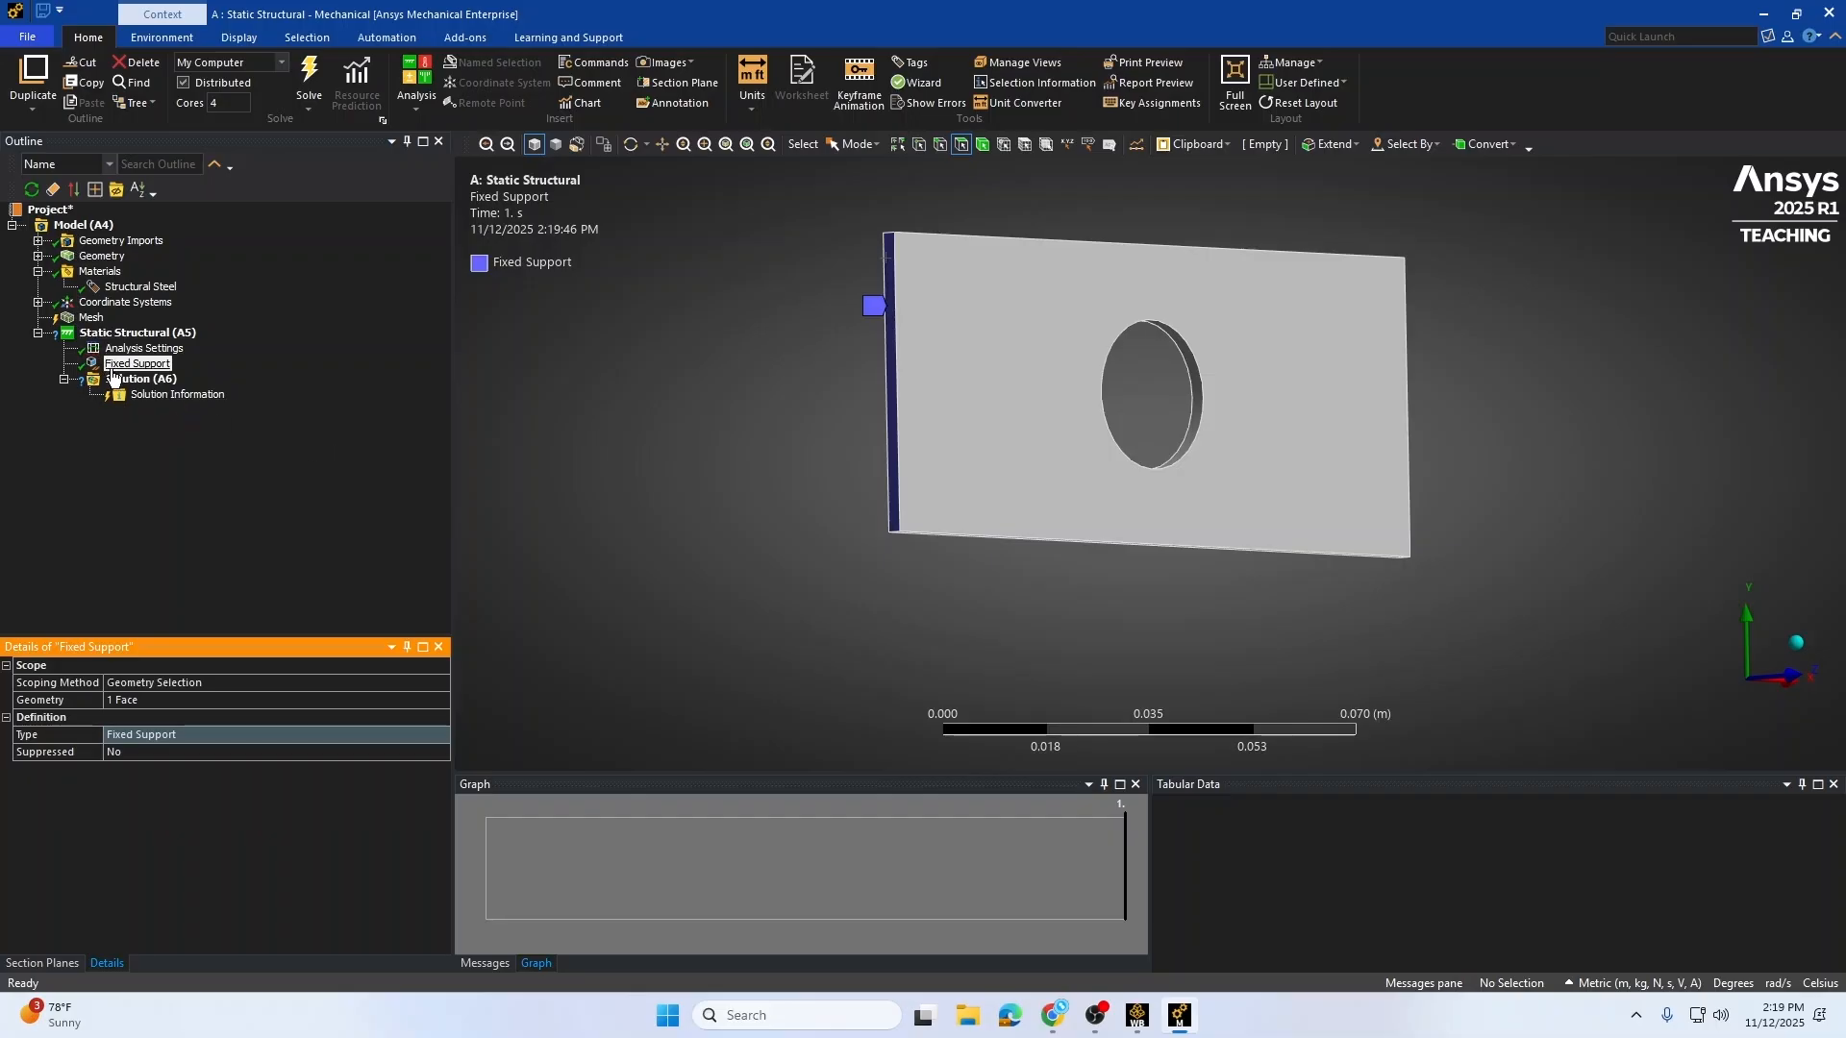
# Step: Insert a Force under the Static Structural analysis and apply it to the plate's right end face
pyautogui.click(135, 333)
pyautogui.rightClick(105, 335)
pyautogui.moveTo(173, 344)
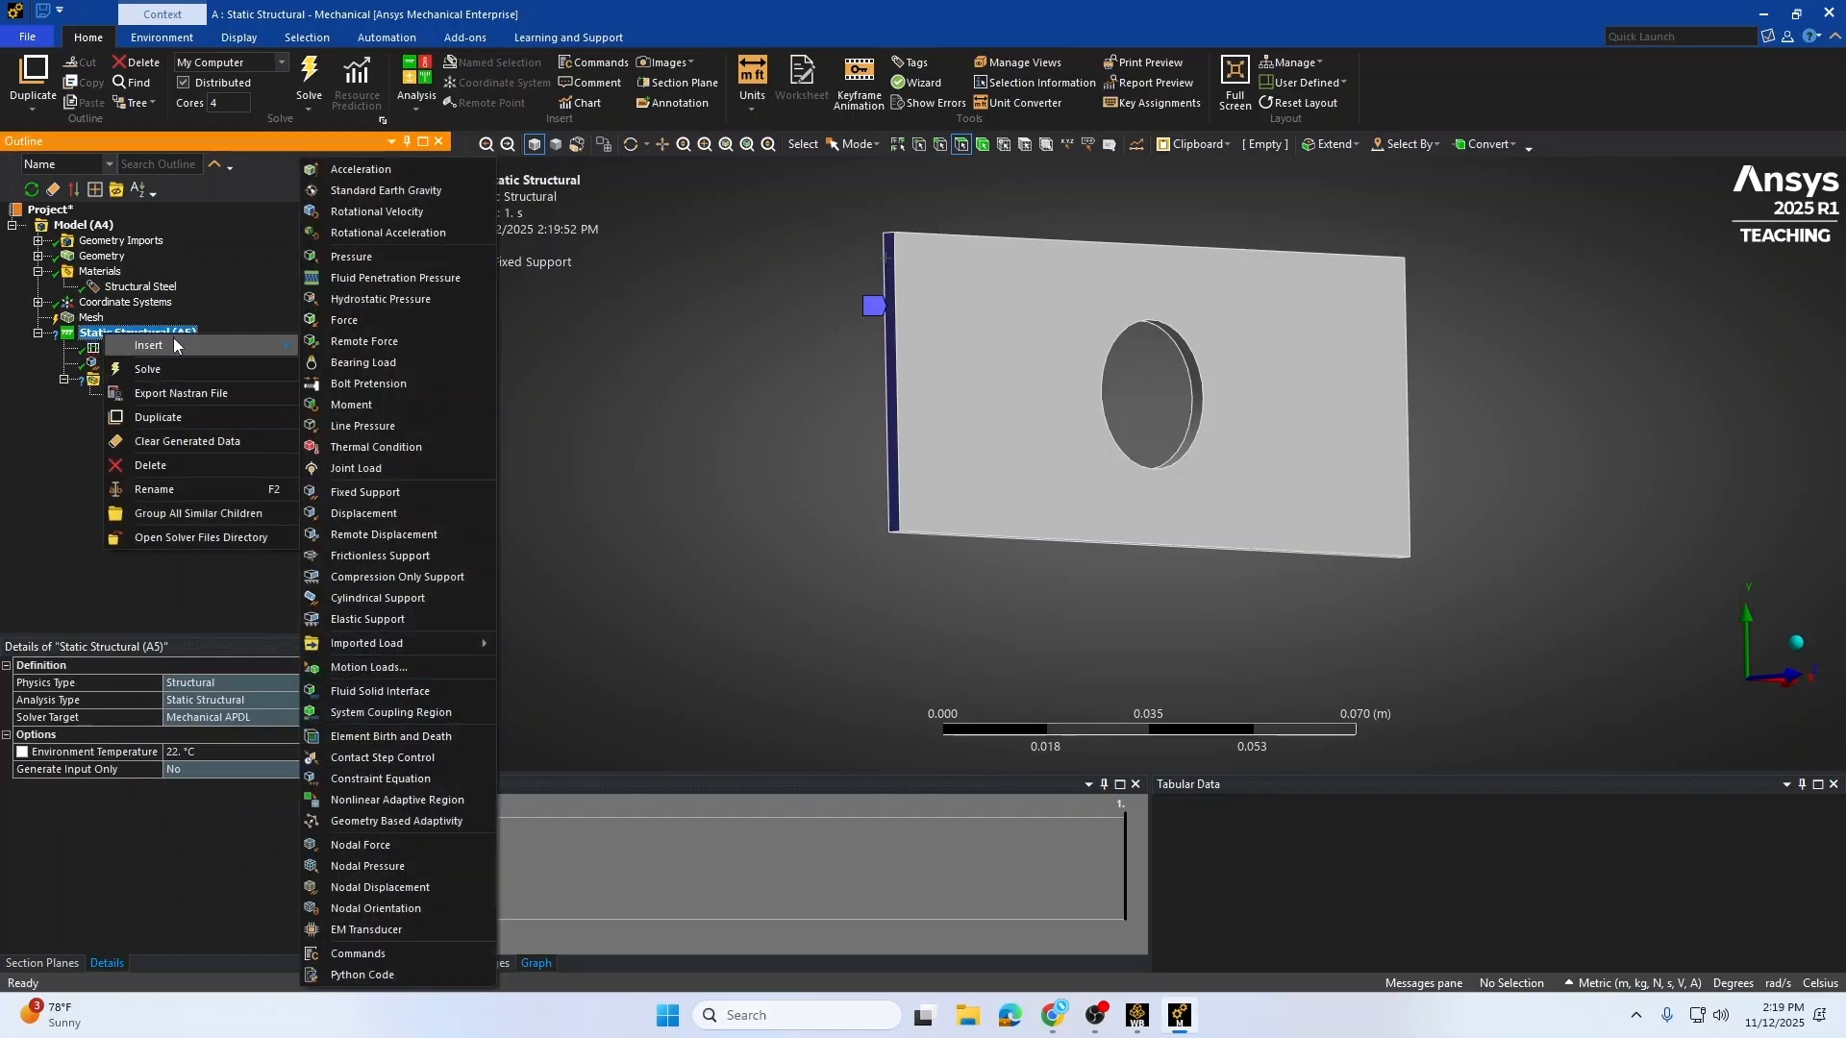
pyautogui.click(424, 324)
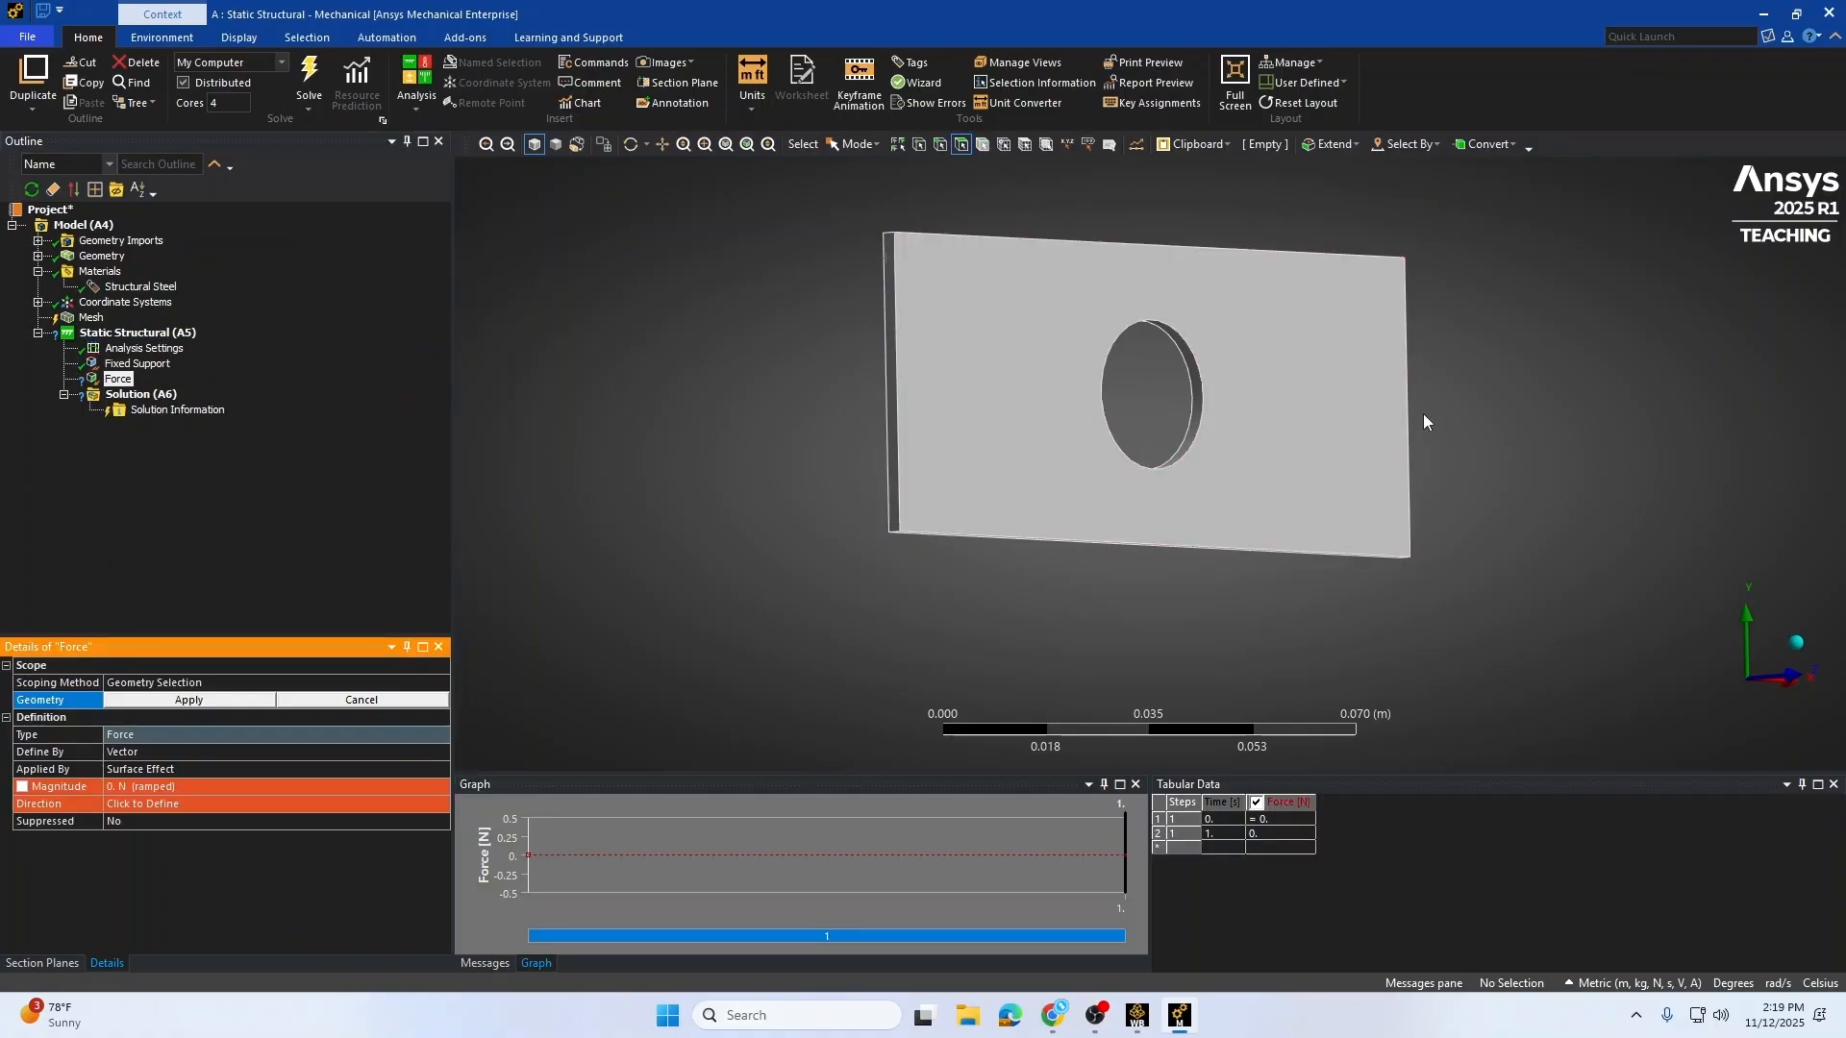
pyautogui.moveTo(1423, 414); pyautogui.dragTo(1005, 400, button='middle')
pyautogui.click(1388, 331)
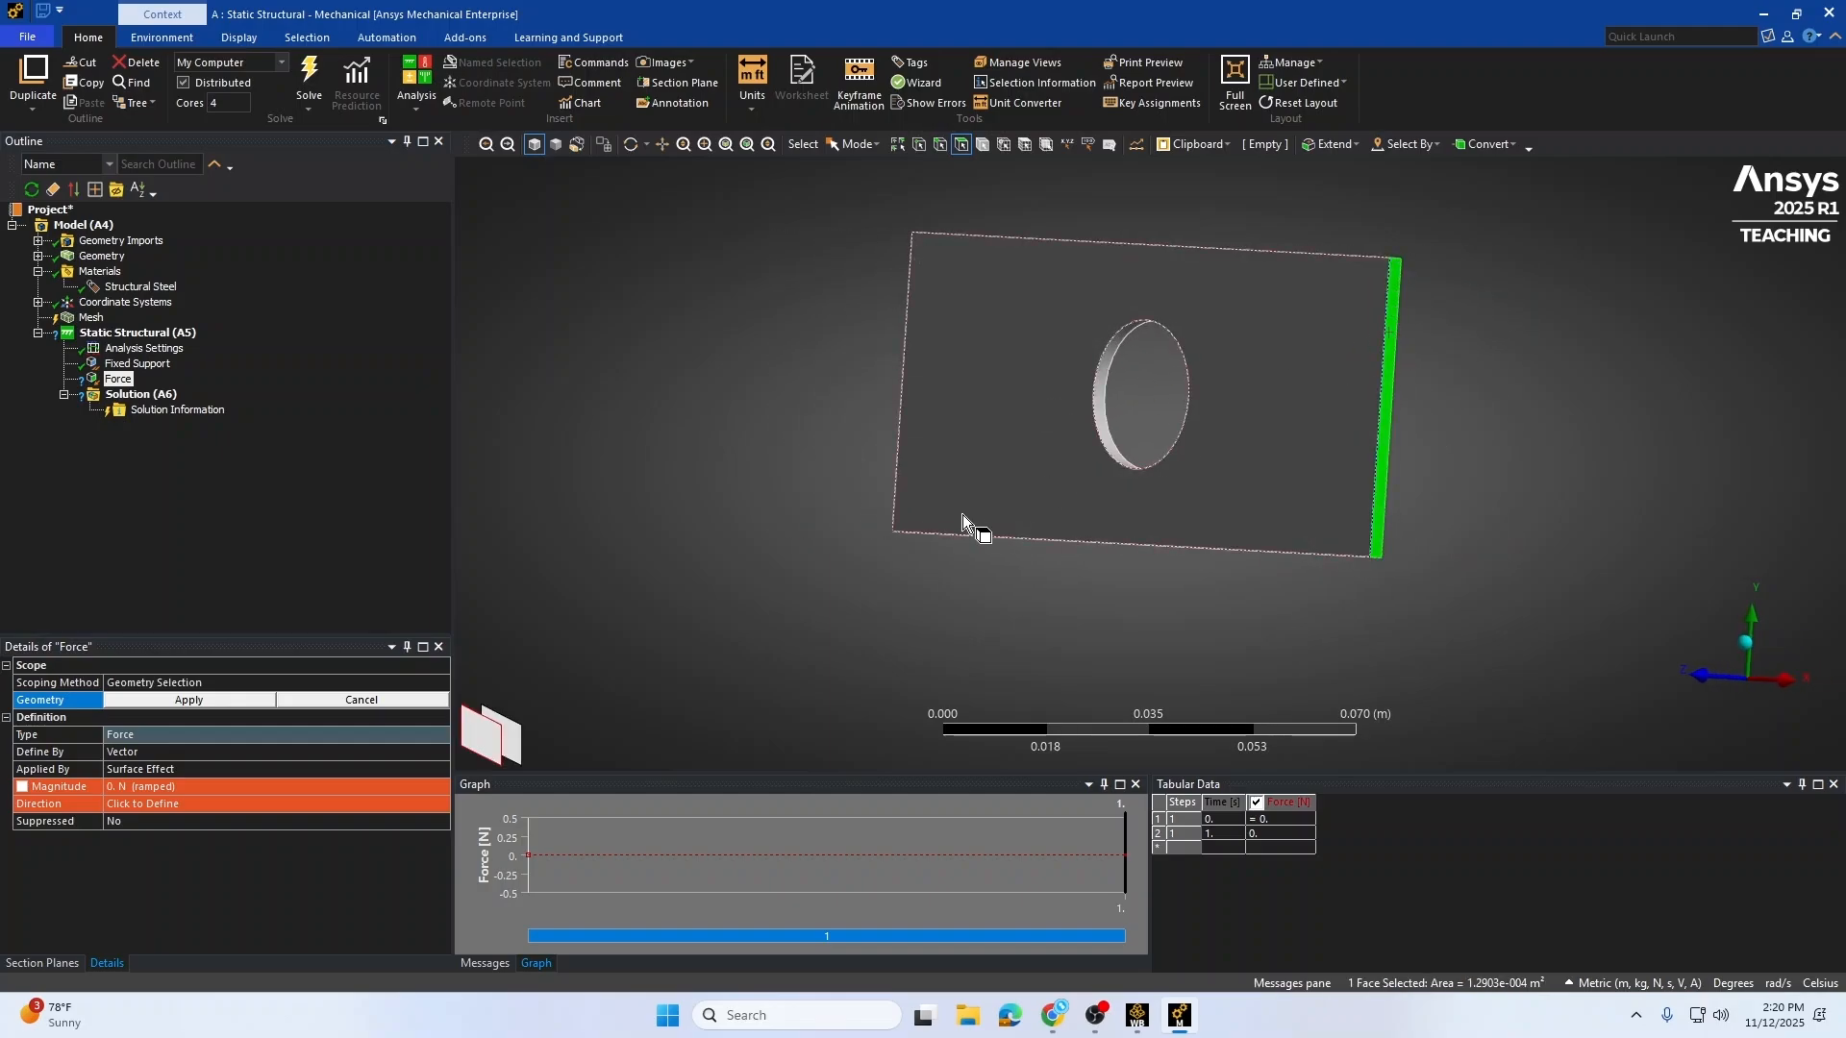
pyautogui.click(192, 702)
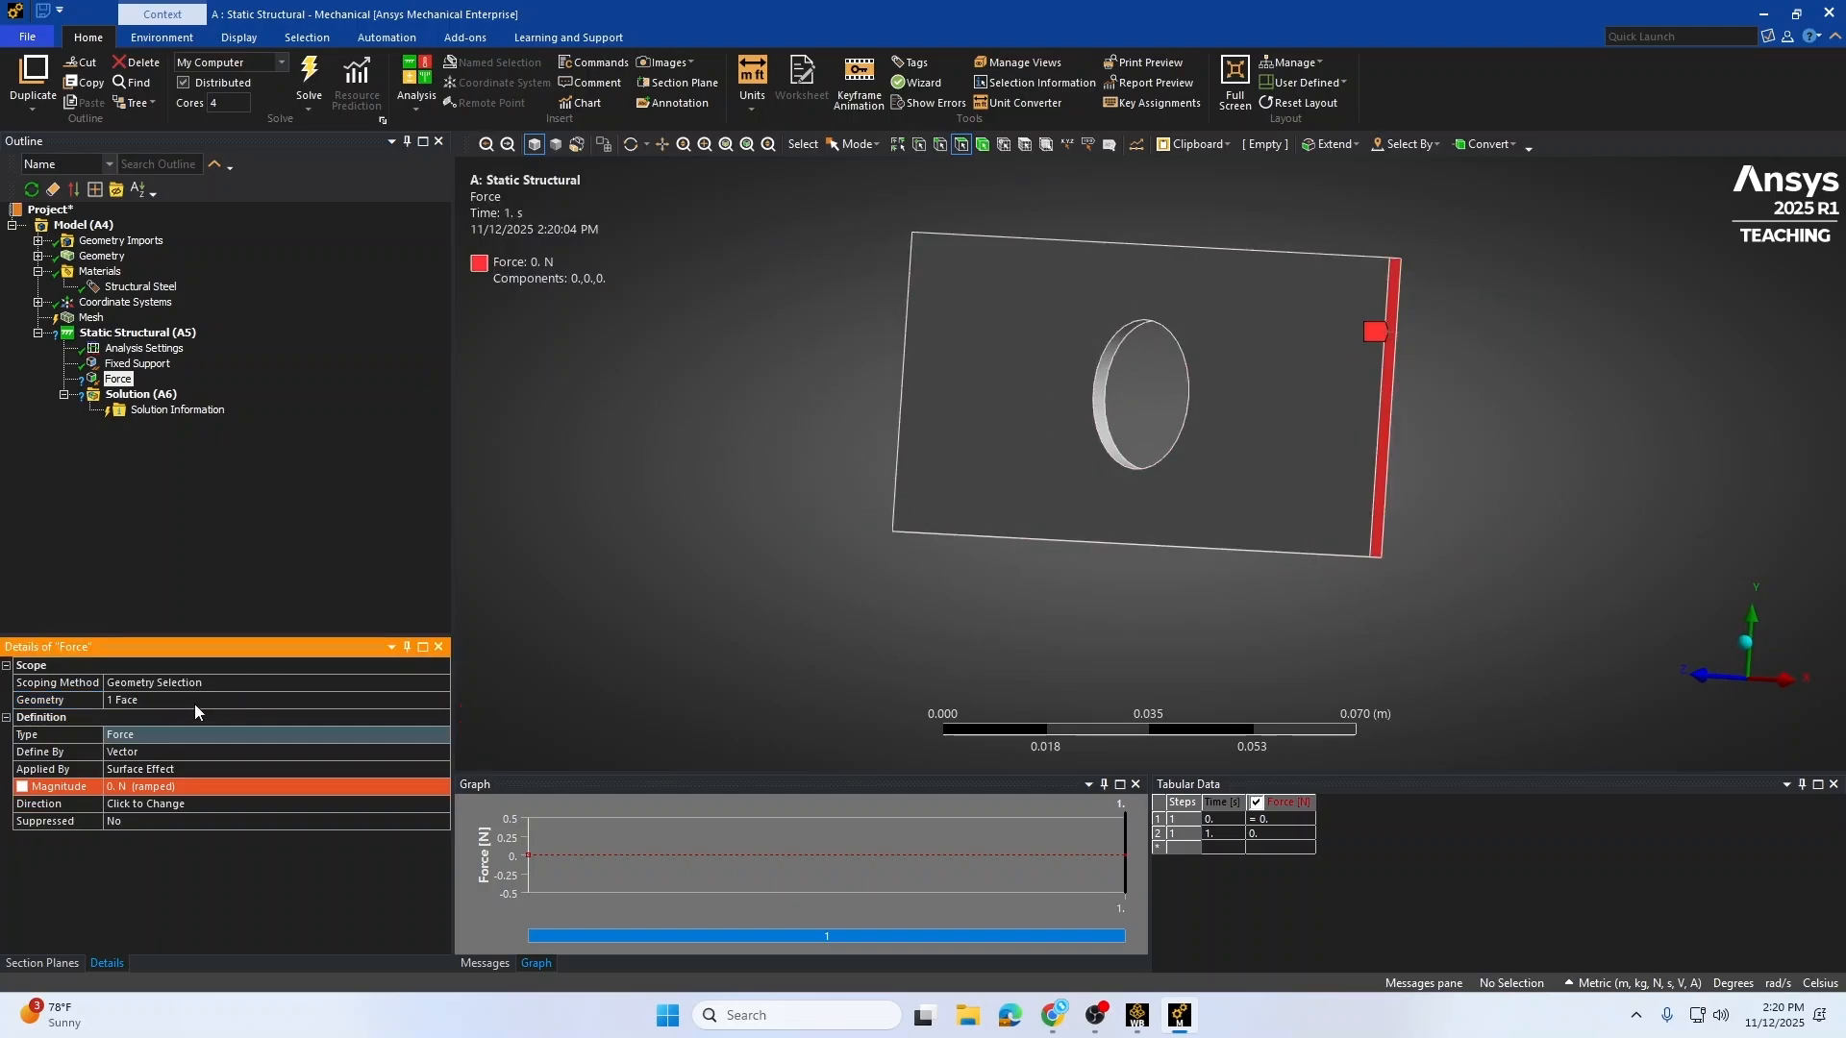
# Step: Set the force magnitude to 100 N
pyautogui.click(203, 786)
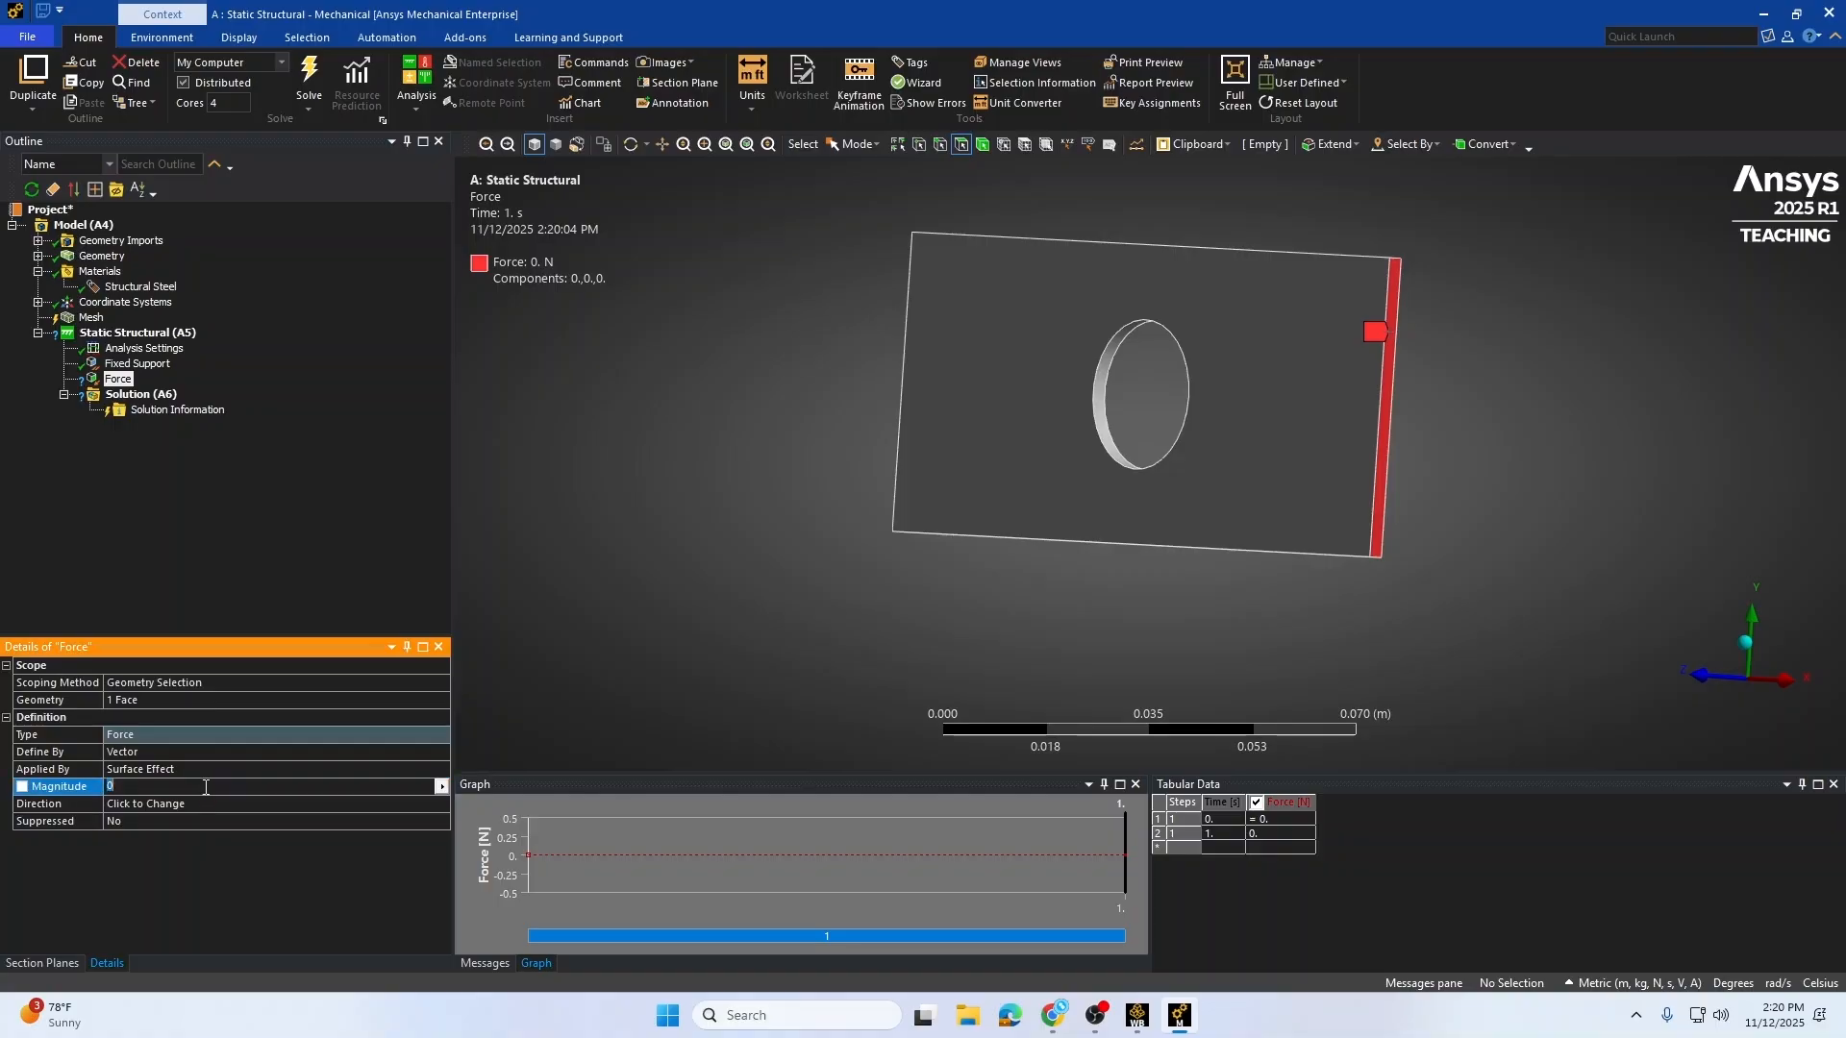
pyautogui.click(201, 884)
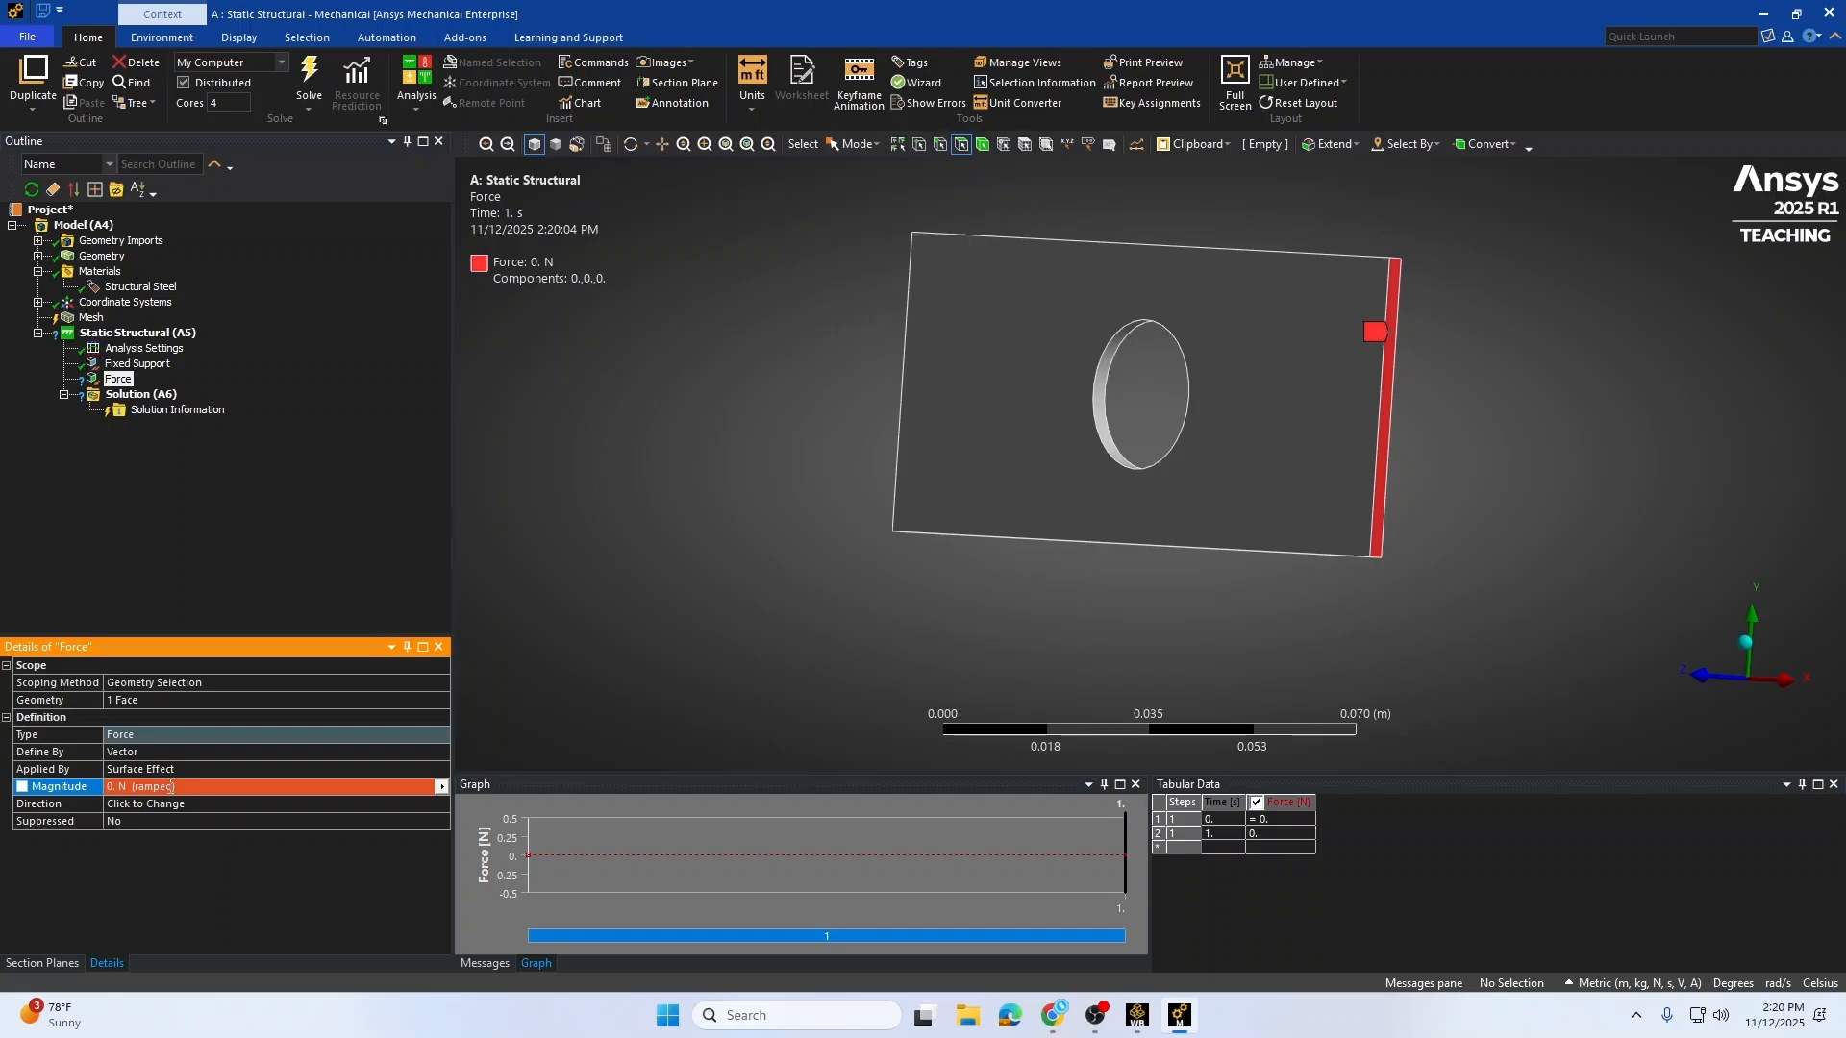
pyautogui.click(124, 786)
pyautogui.write('100')
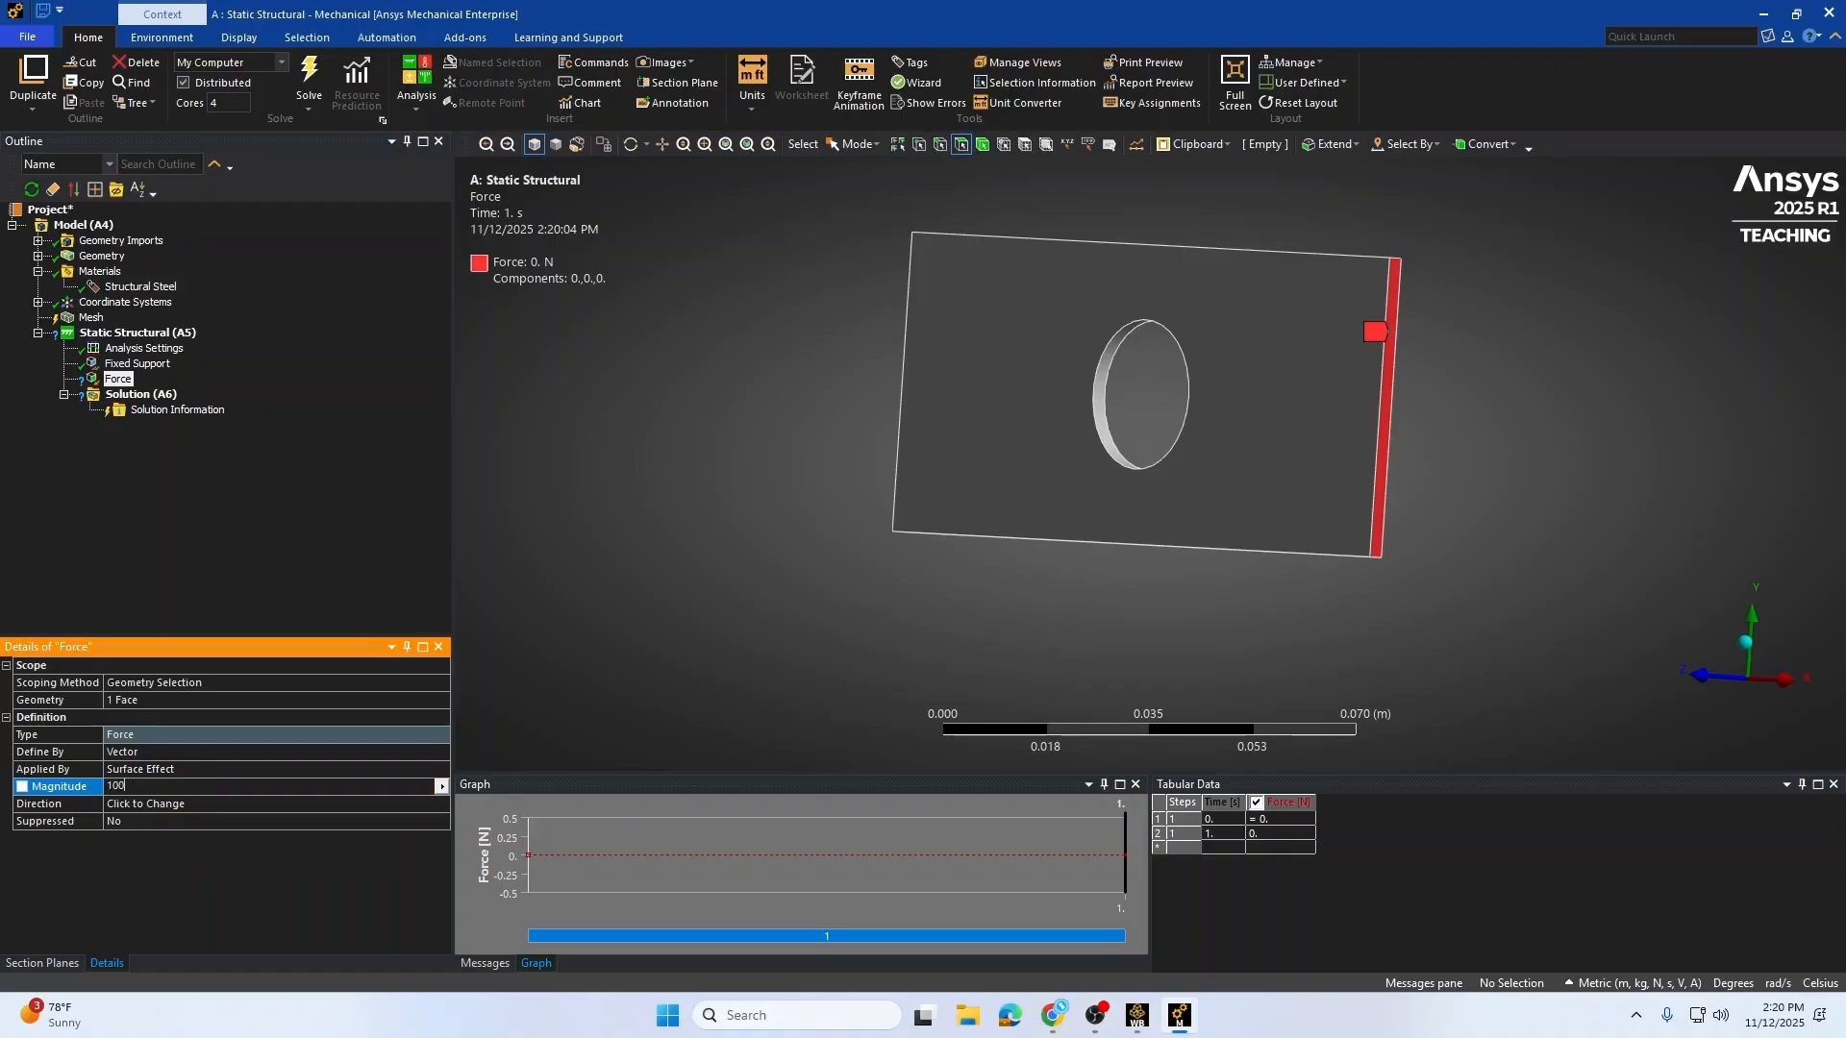
pyautogui.press('Return')
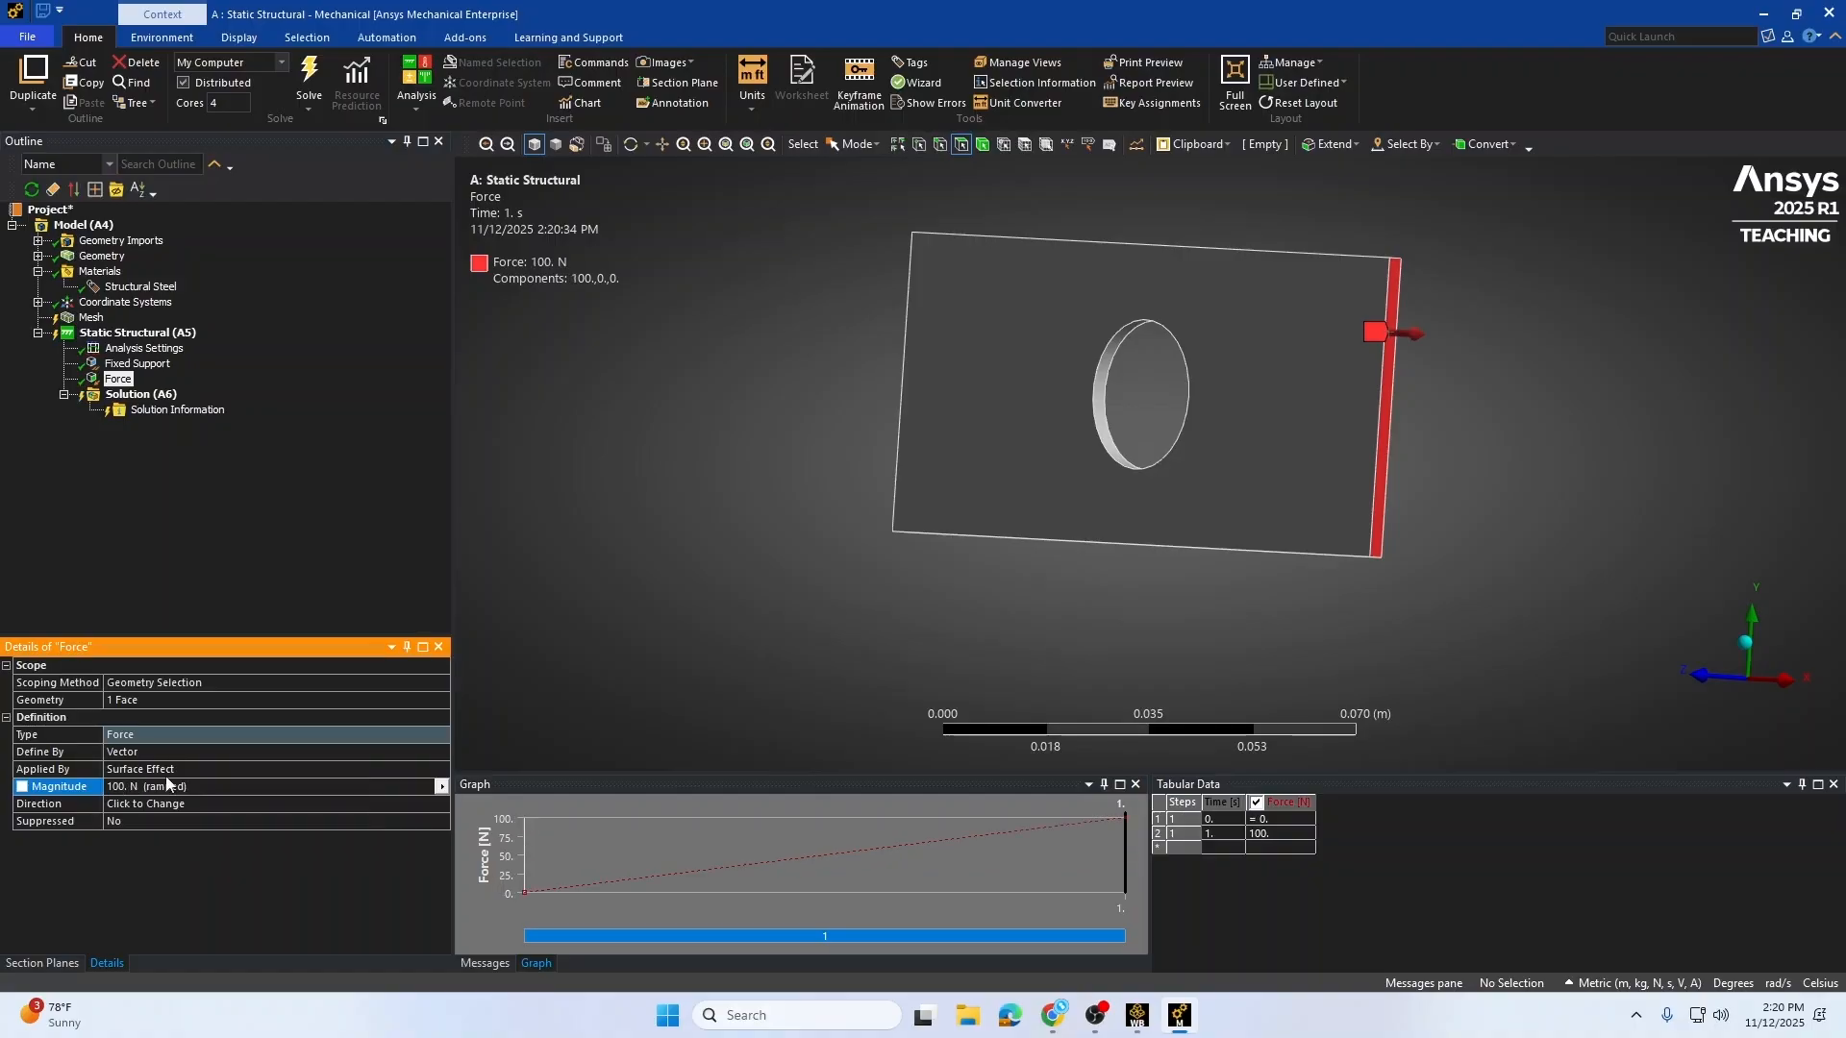
# Step: Switch the unit system to U.S. Customary (ft, lbm, lbf, °F, s, V, A) and set the force magnitude to 1000 lbf
pyautogui.click(1634, 983)
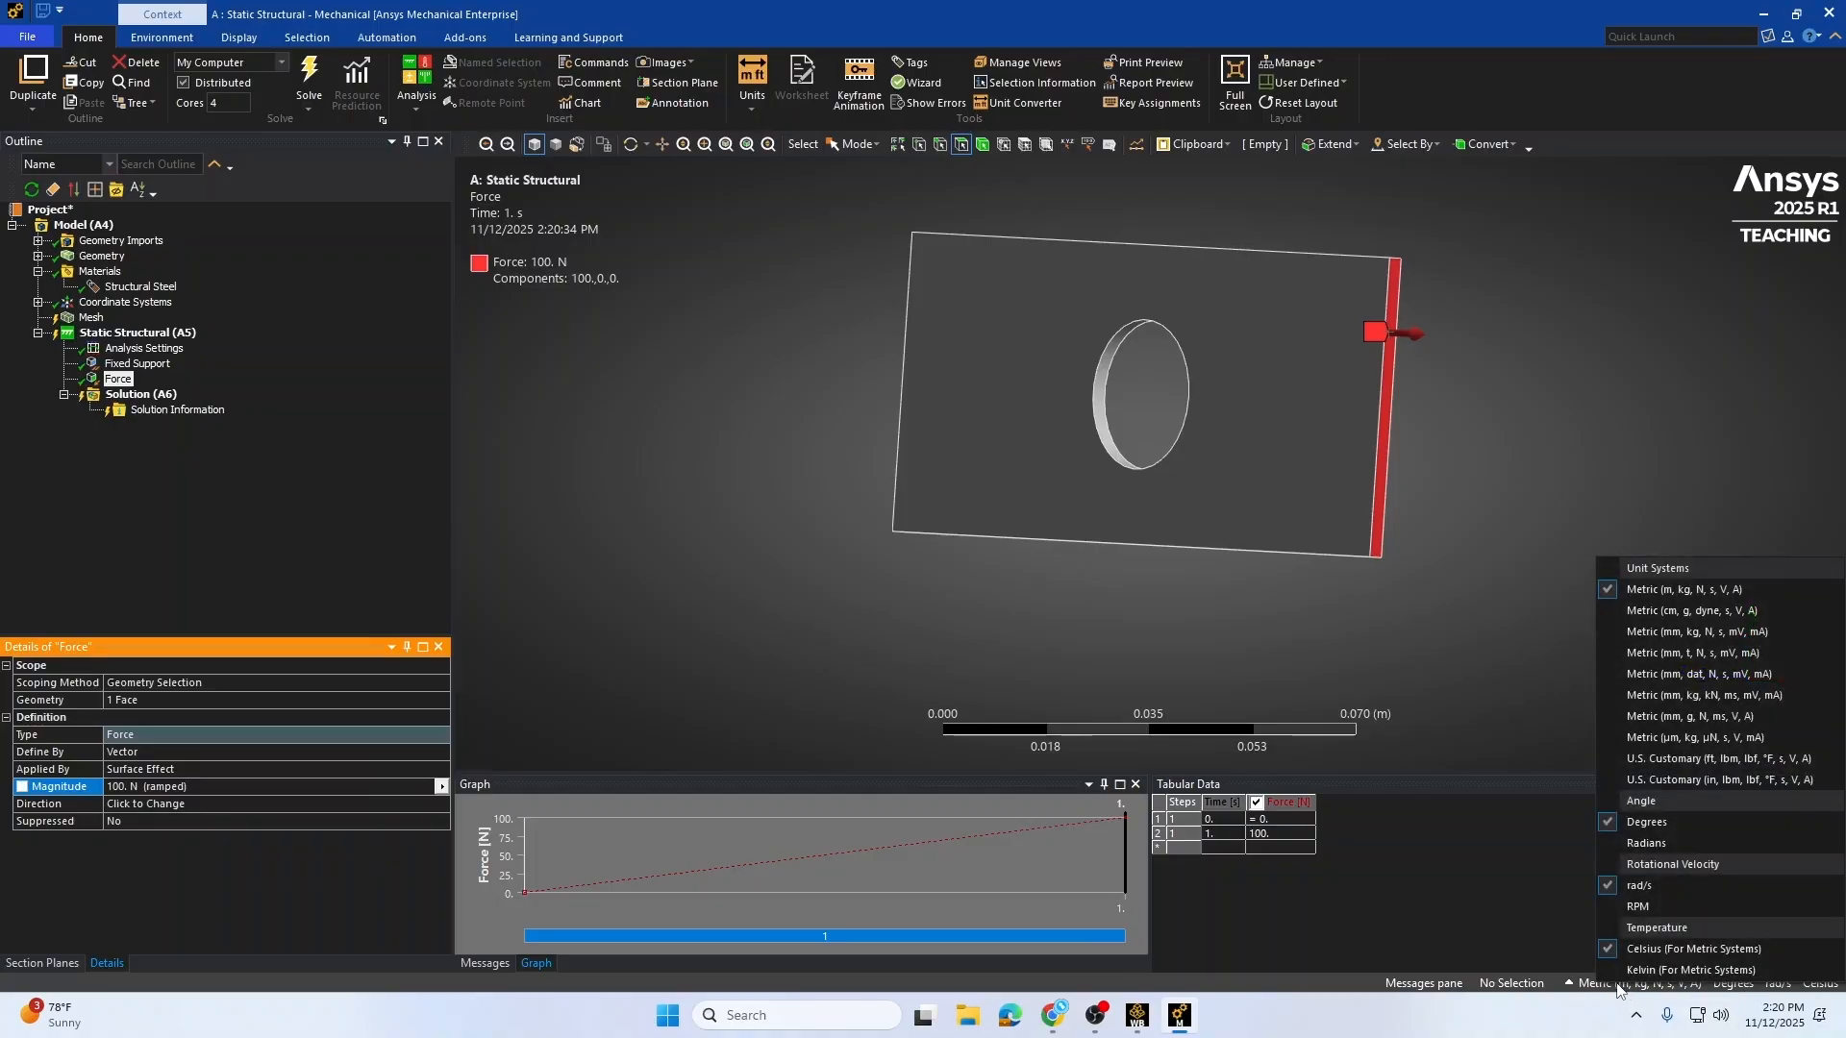
pyautogui.click(1666, 757)
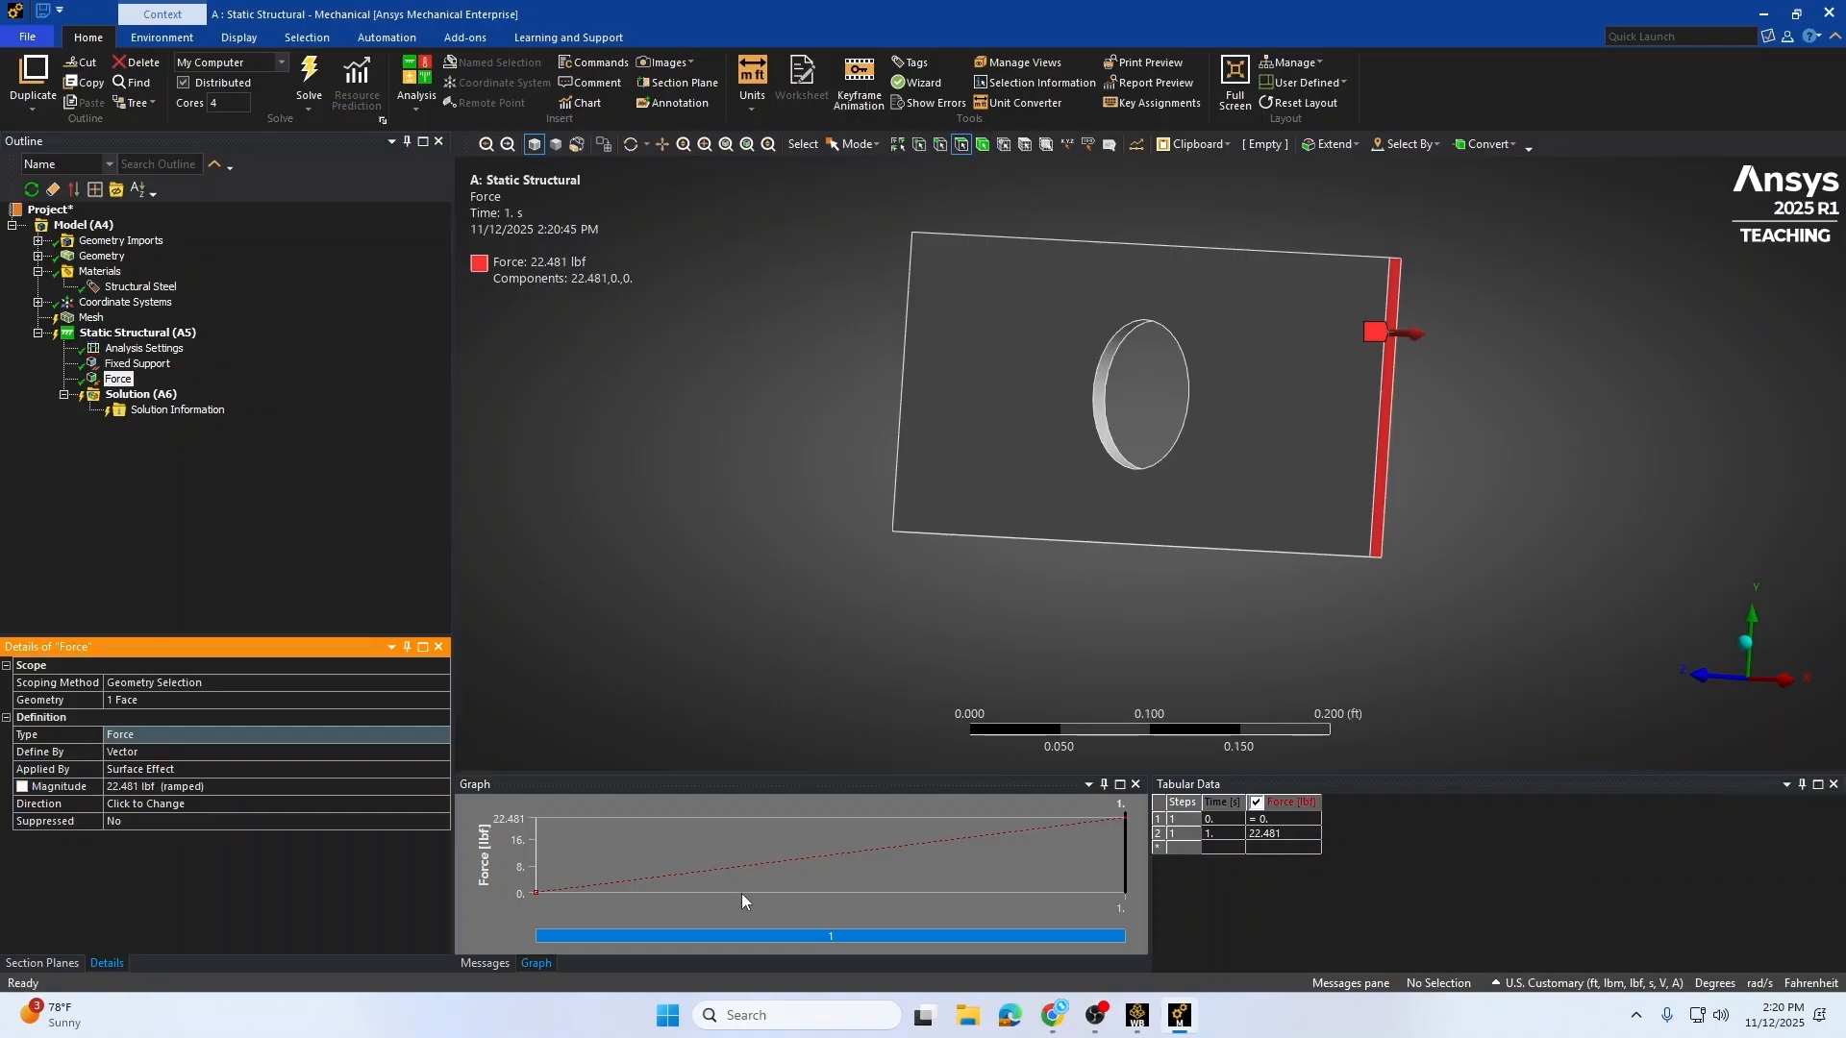
pyautogui.click(148, 785)
pyautogui.write('1000')
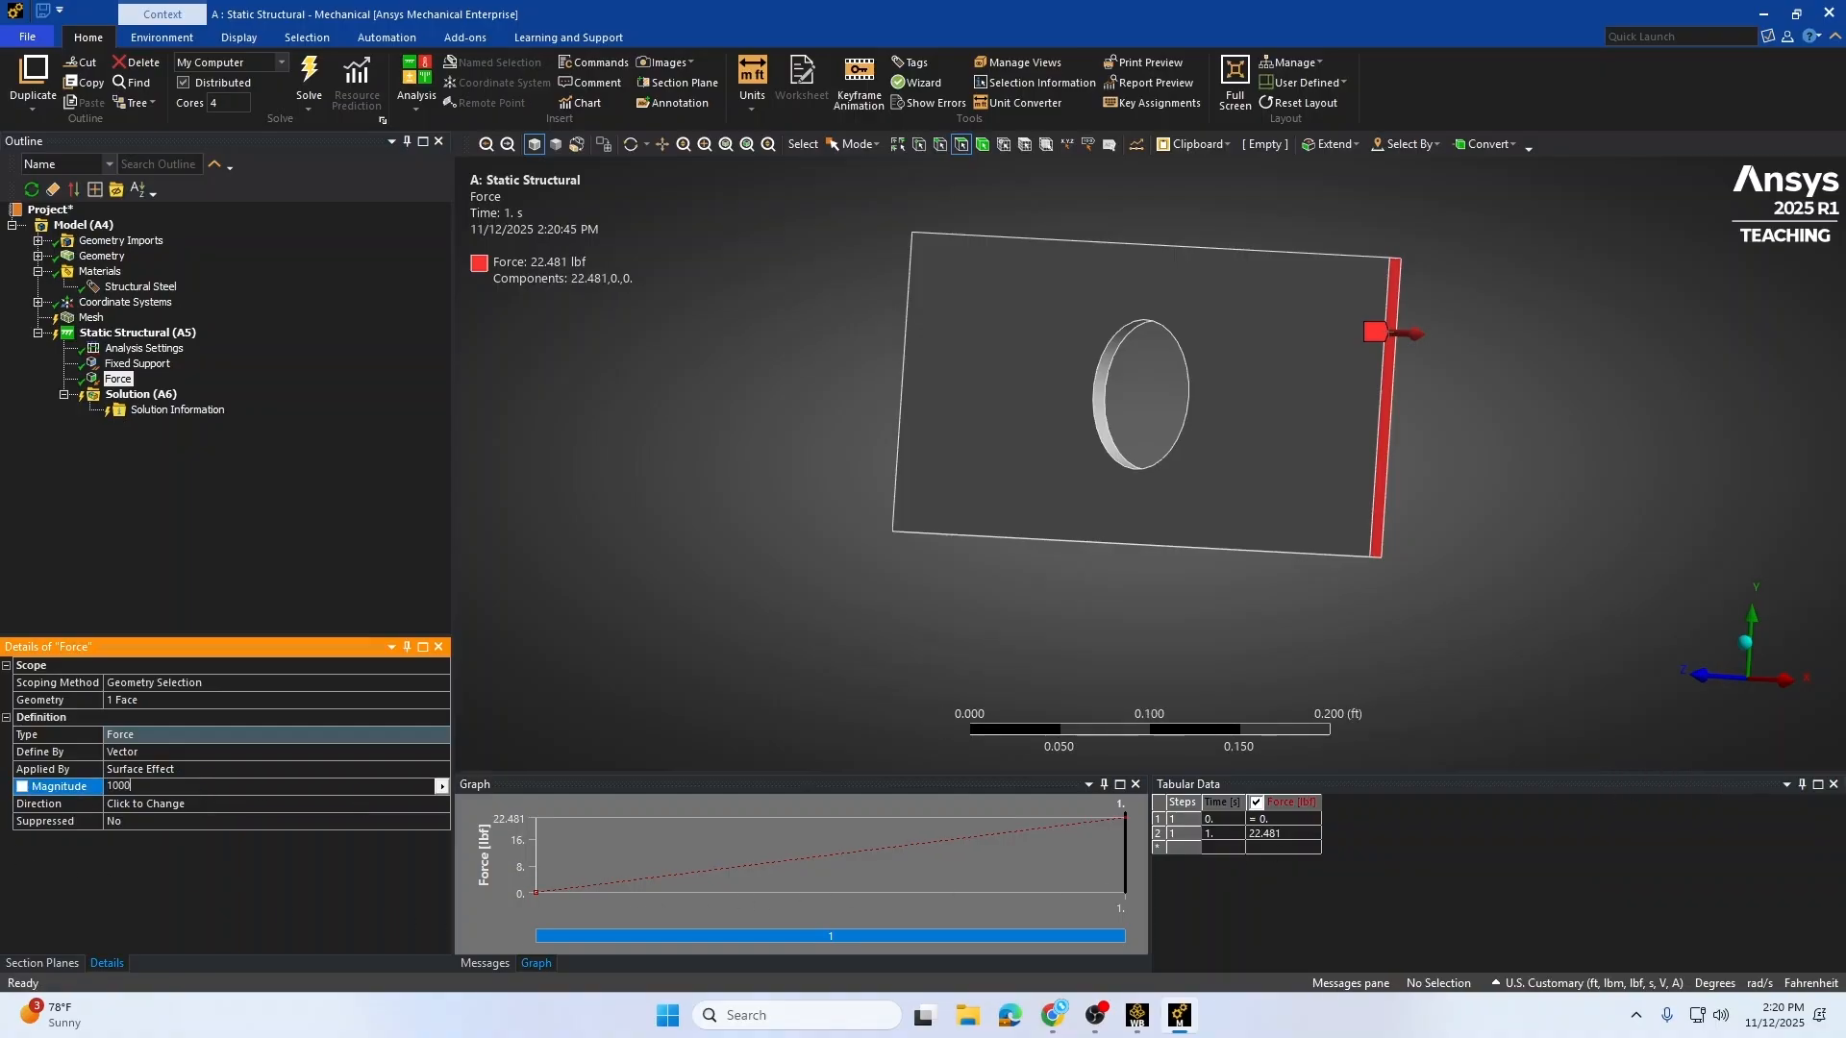
pyautogui.press('Return')
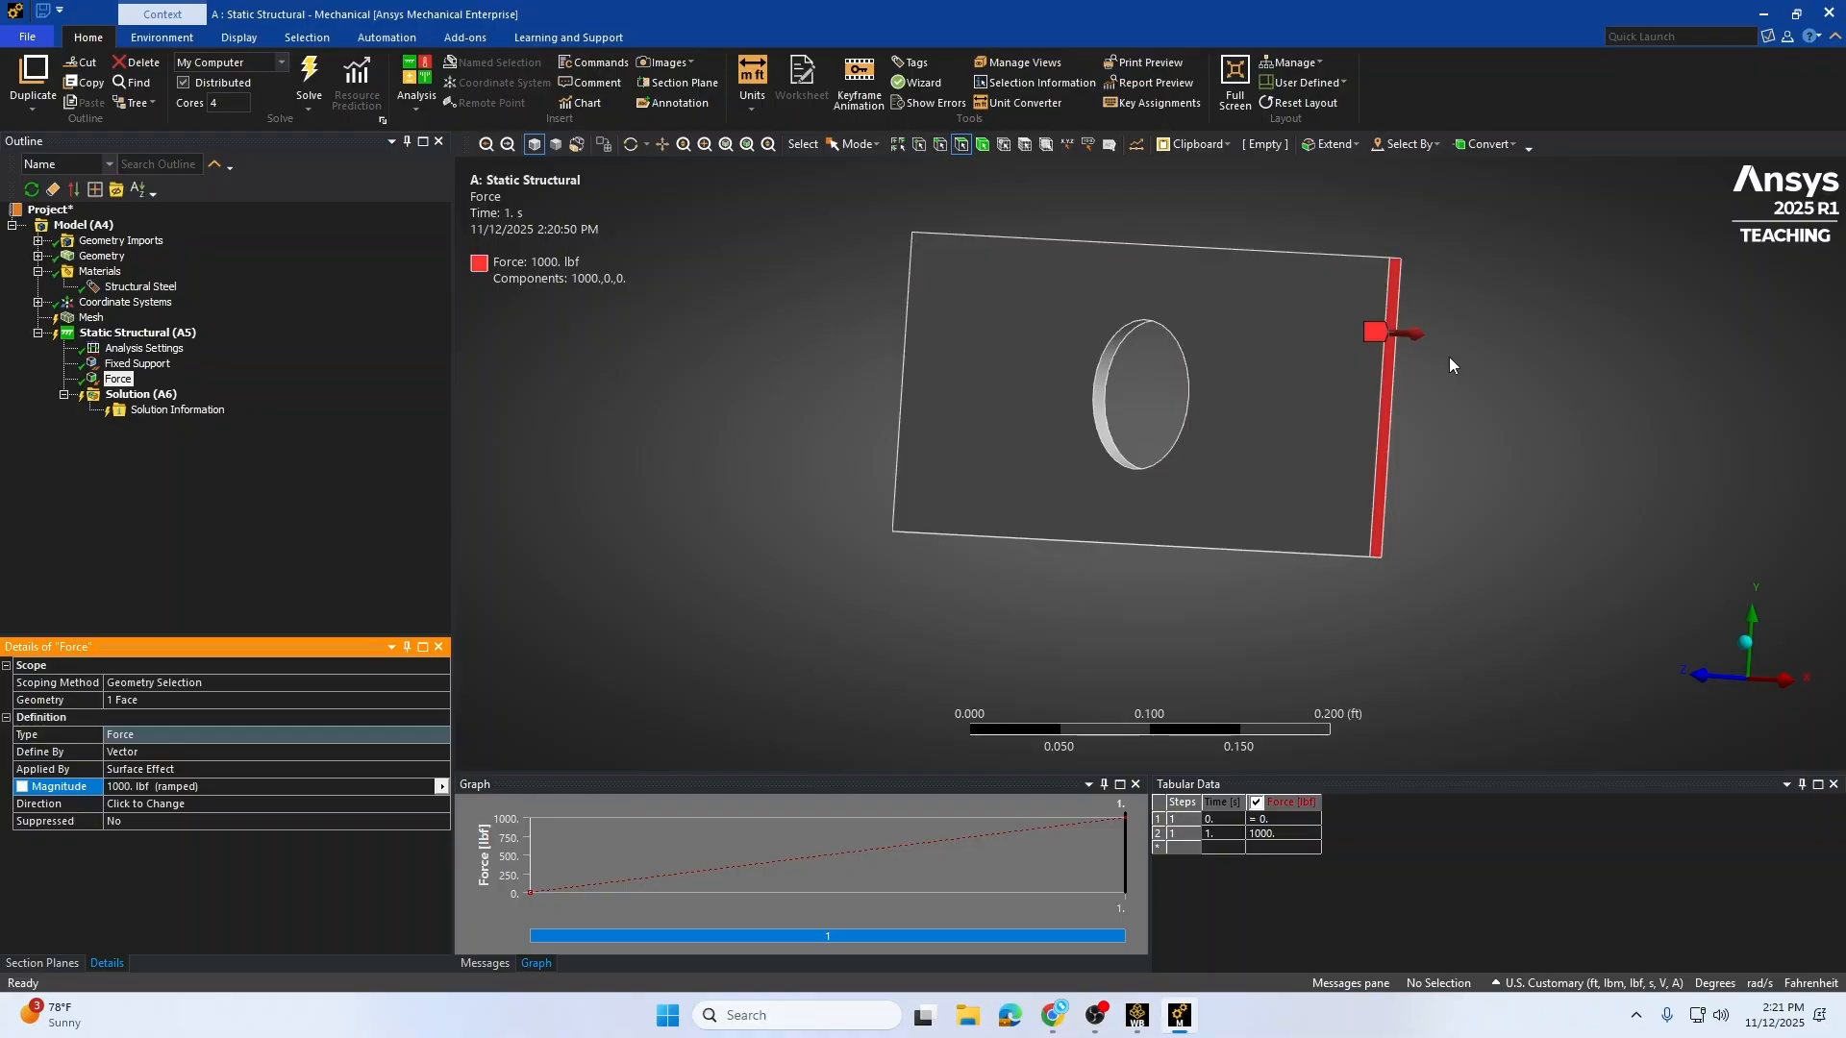
# Step: Switch the unit system back to Metric (m, kg, N, s, V, A)
pyautogui.click(1558, 985)
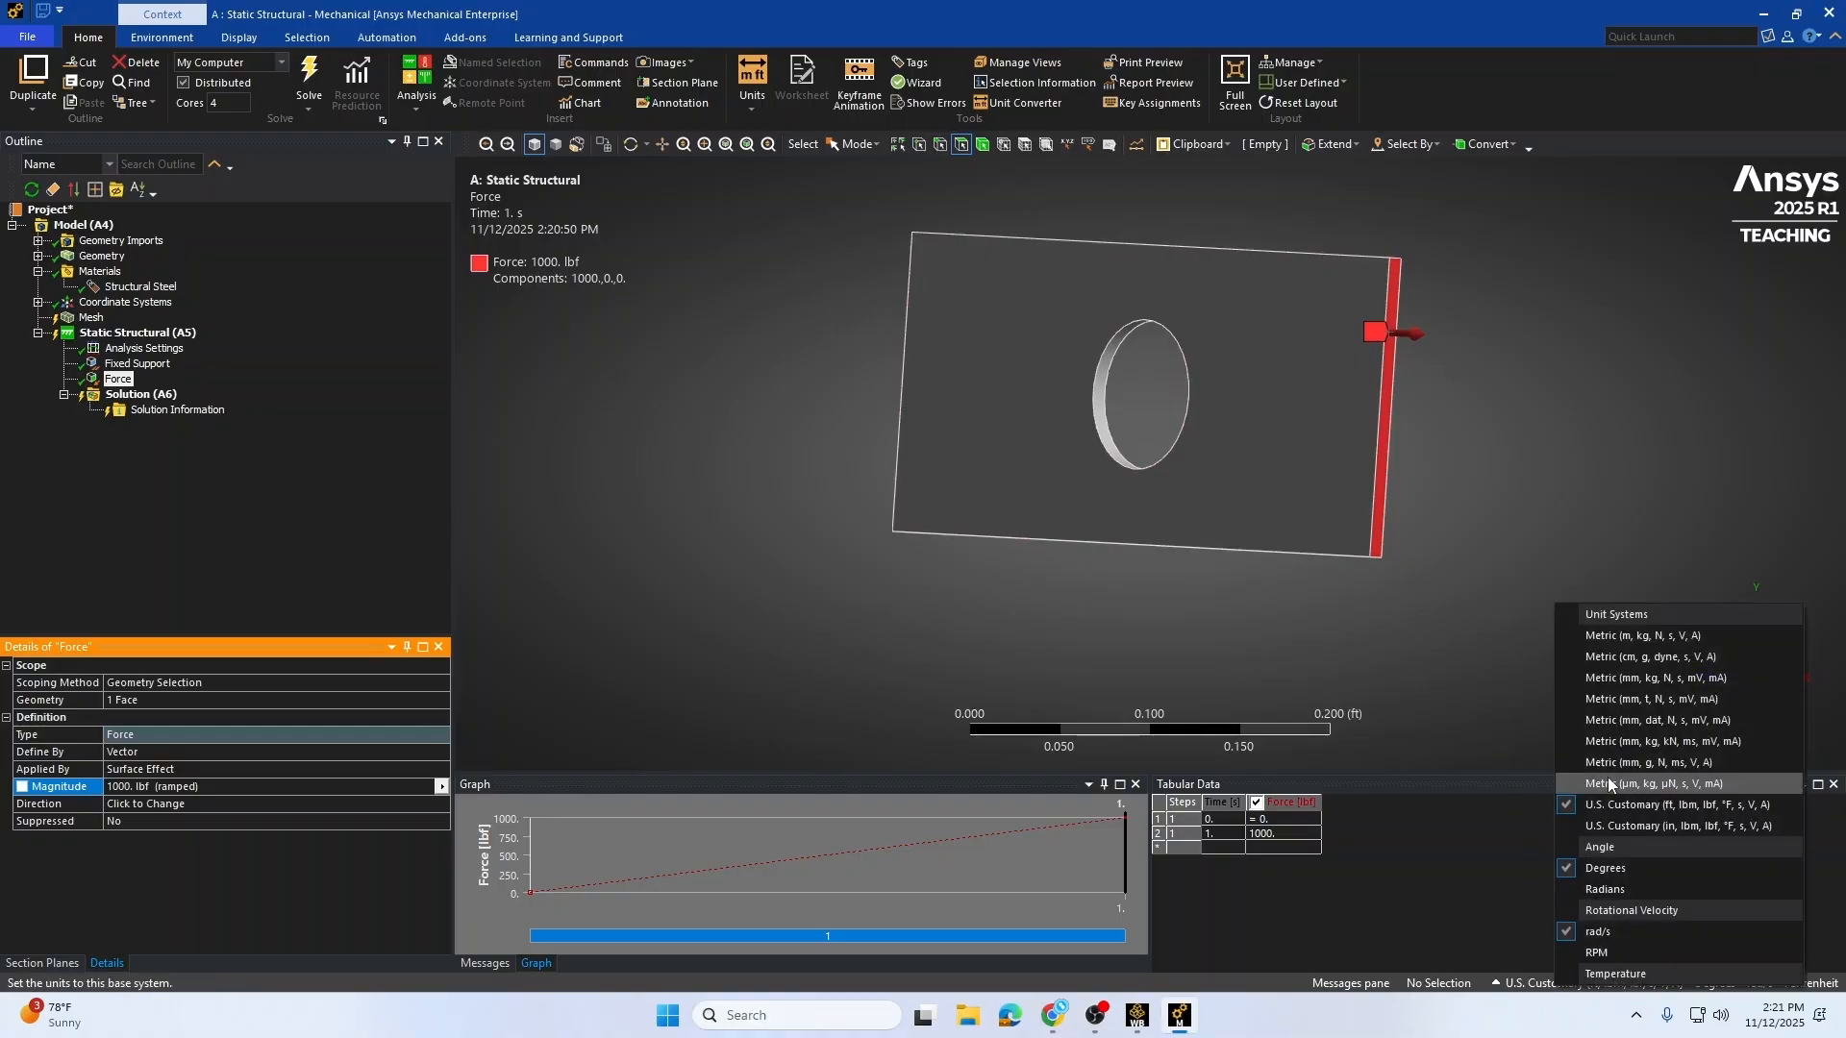
pyautogui.click(1642, 638)
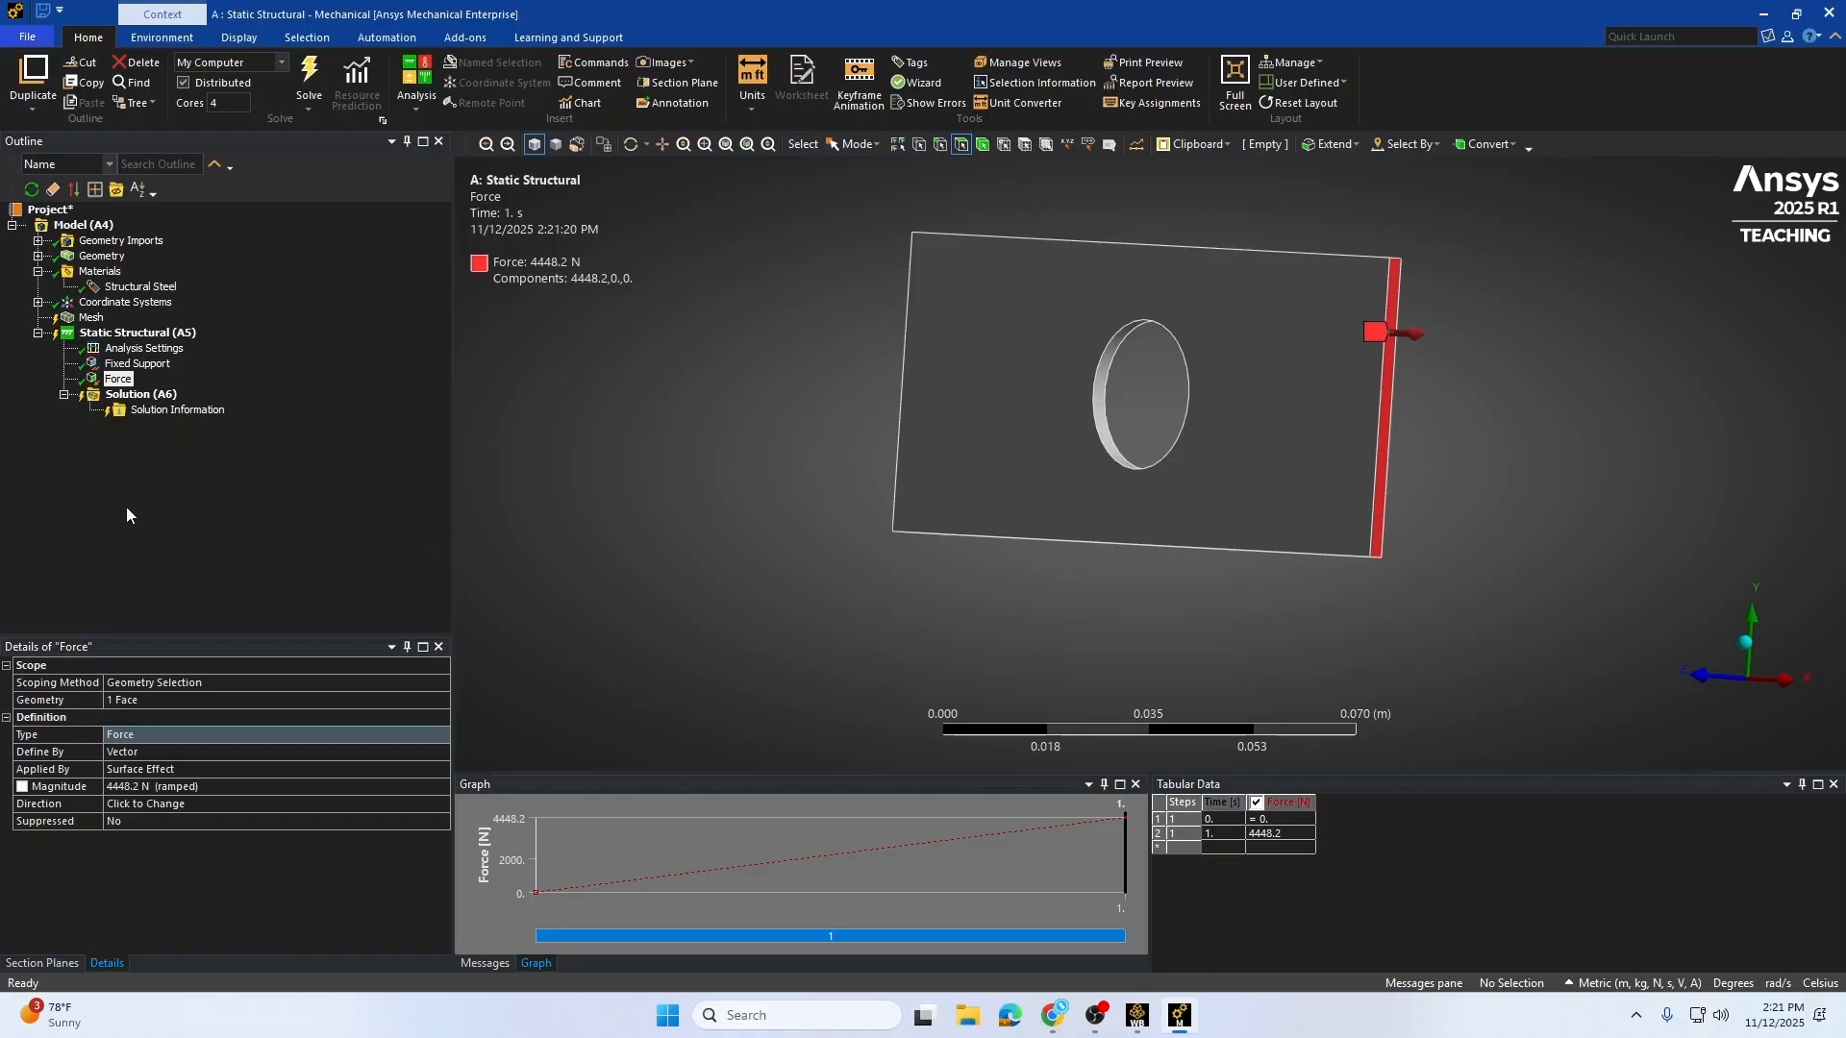
# Step: Insert a Total Deformation result under the Solution
pyautogui.rightClick(151, 398)
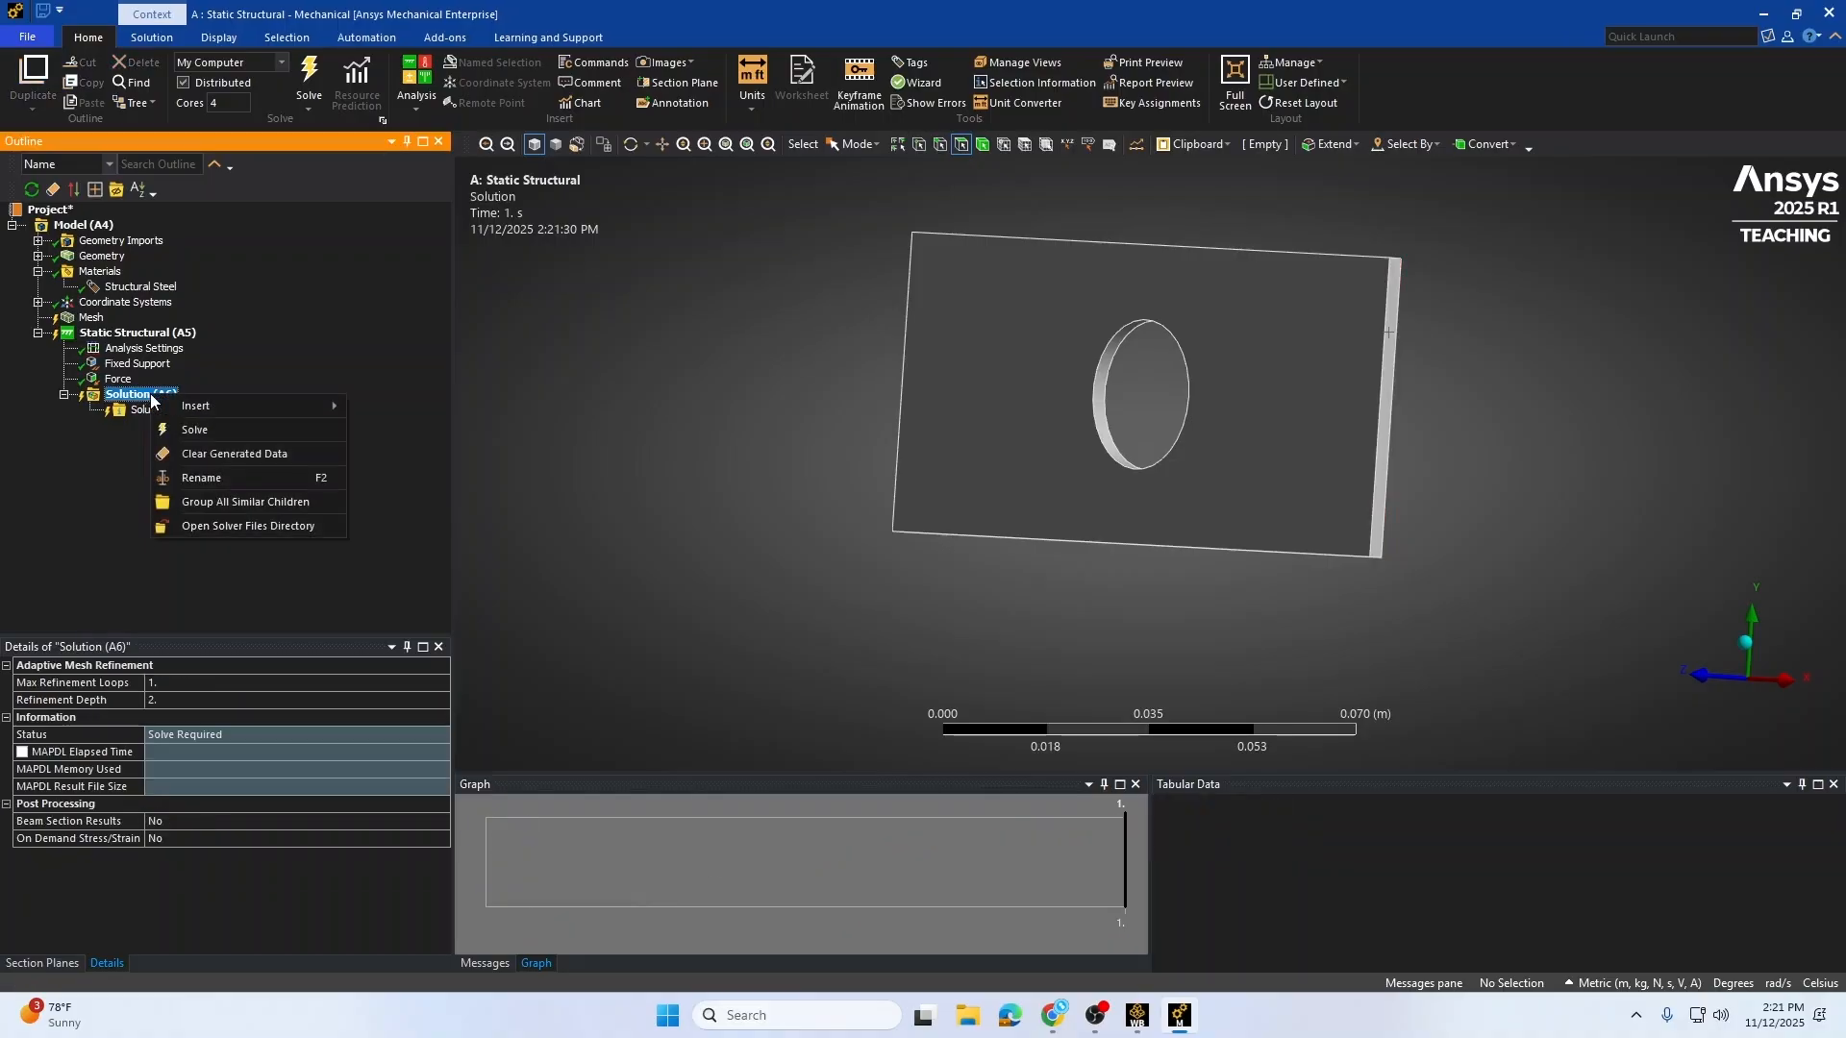
pyautogui.moveTo(219, 408)
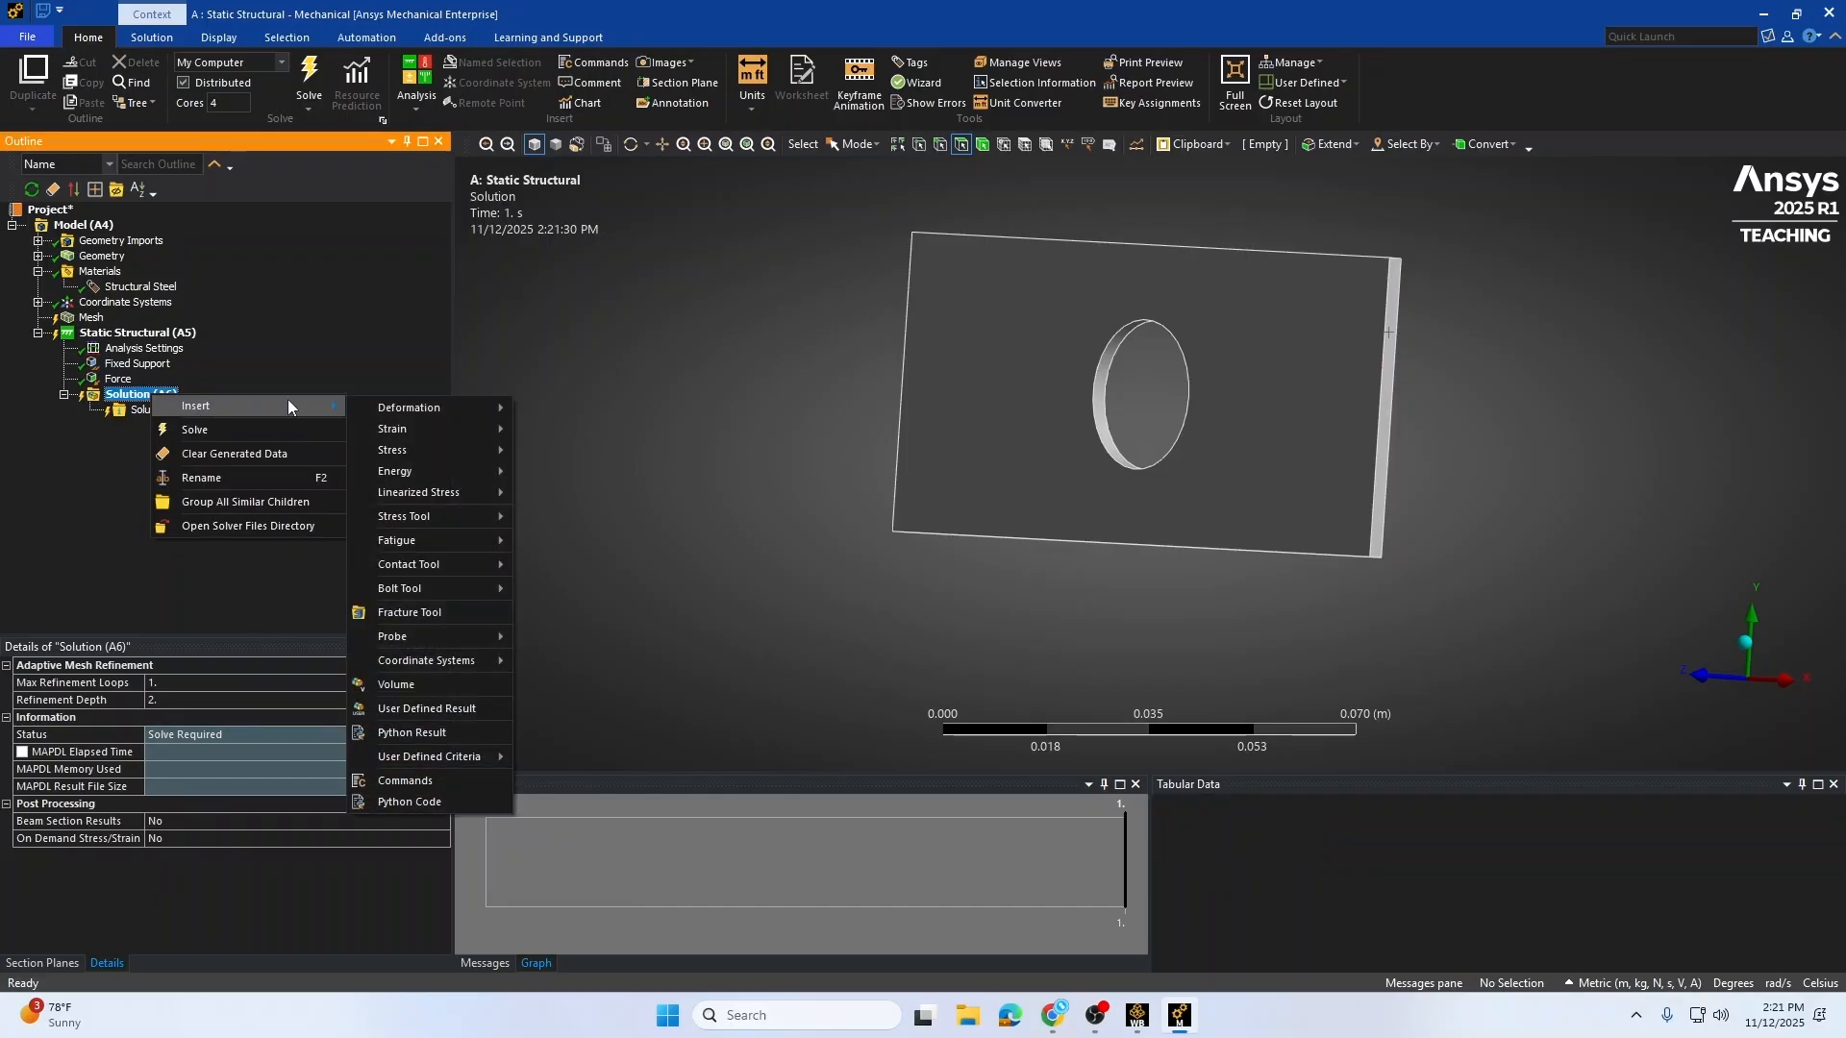
pyautogui.moveTo(412, 407)
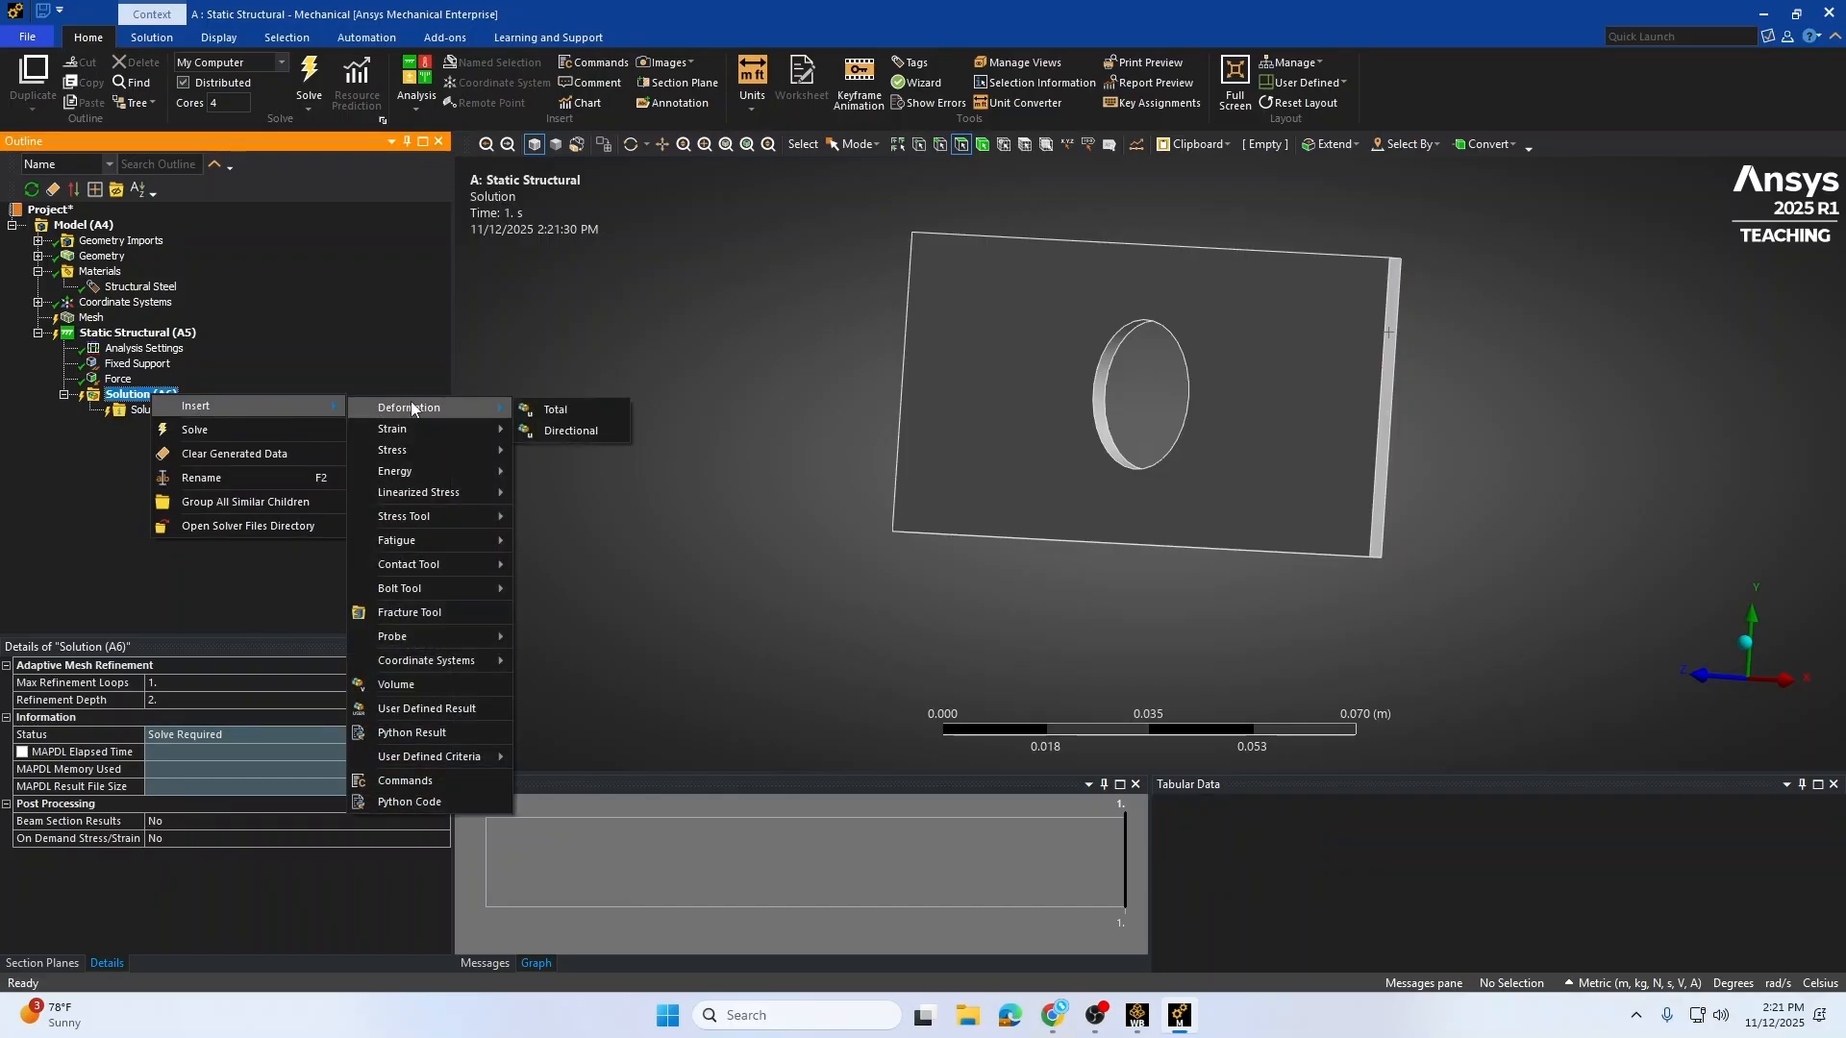
pyautogui.click(581, 416)
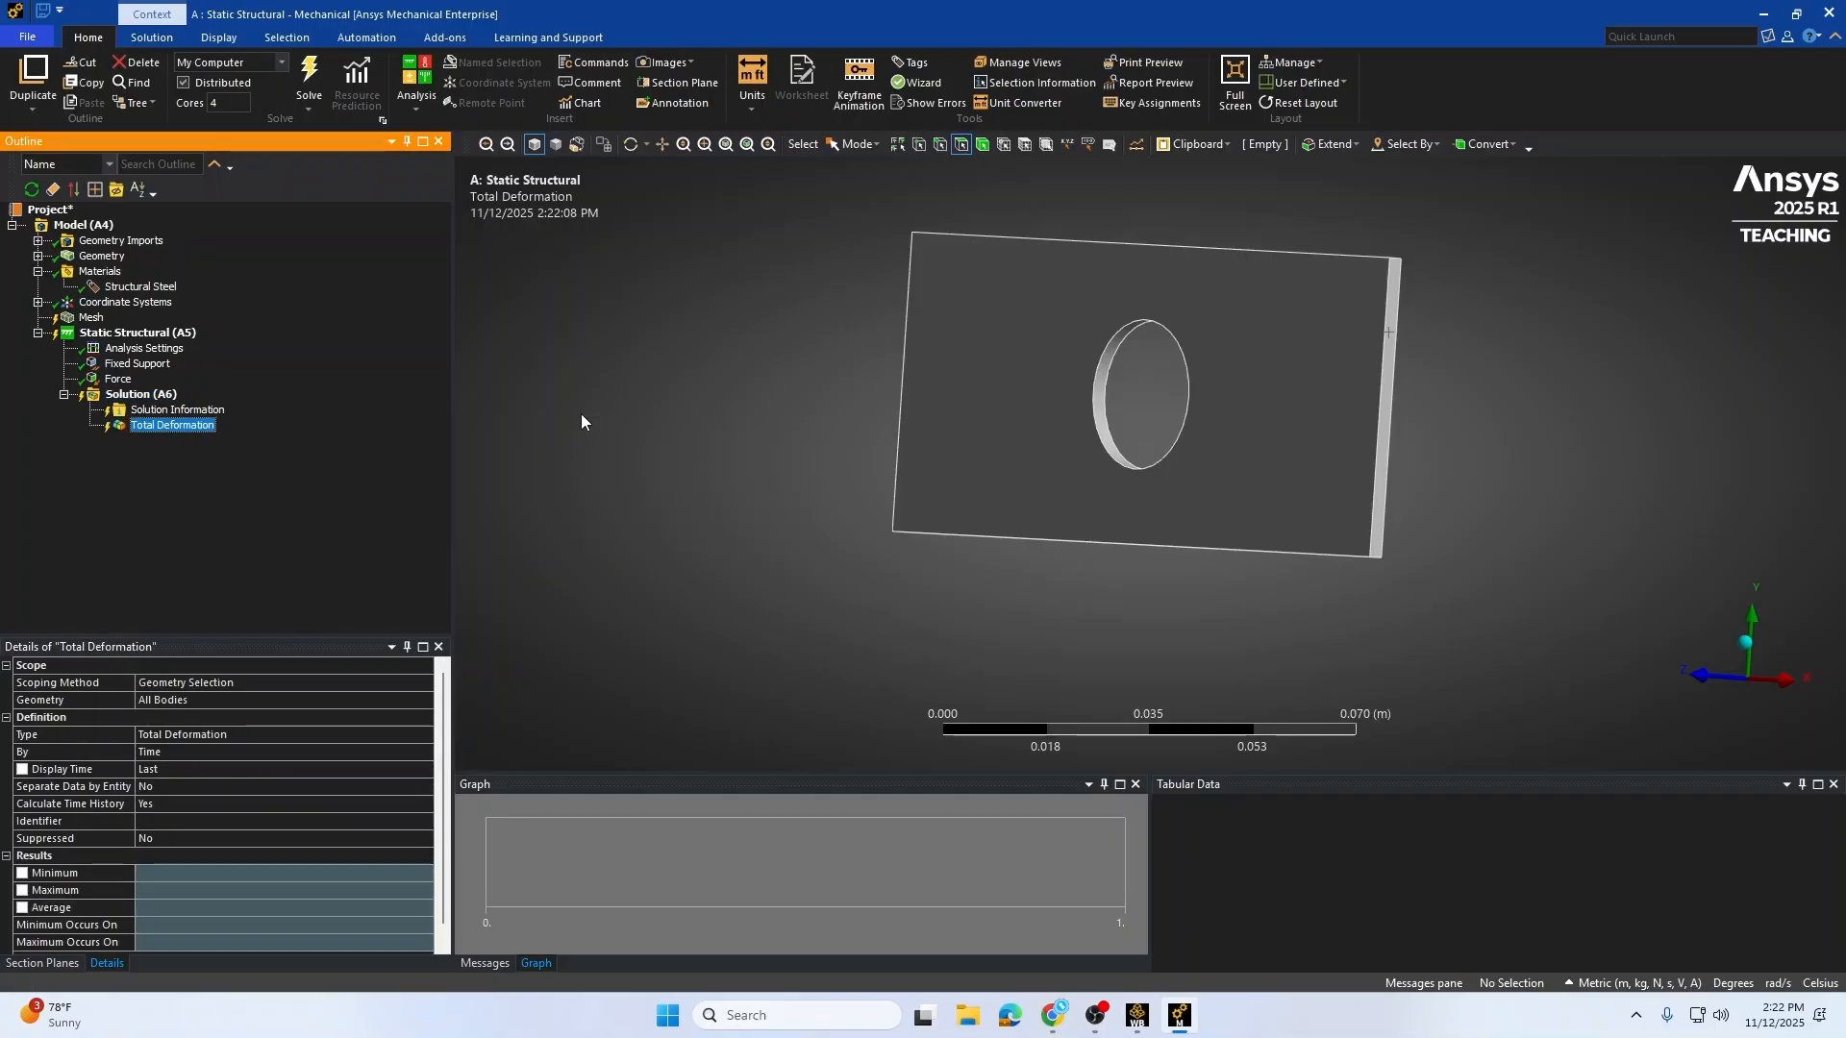
# Step: Insert an Equivalent (von-Mises) Stress result under the Solution
pyautogui.rightClick(140, 394)
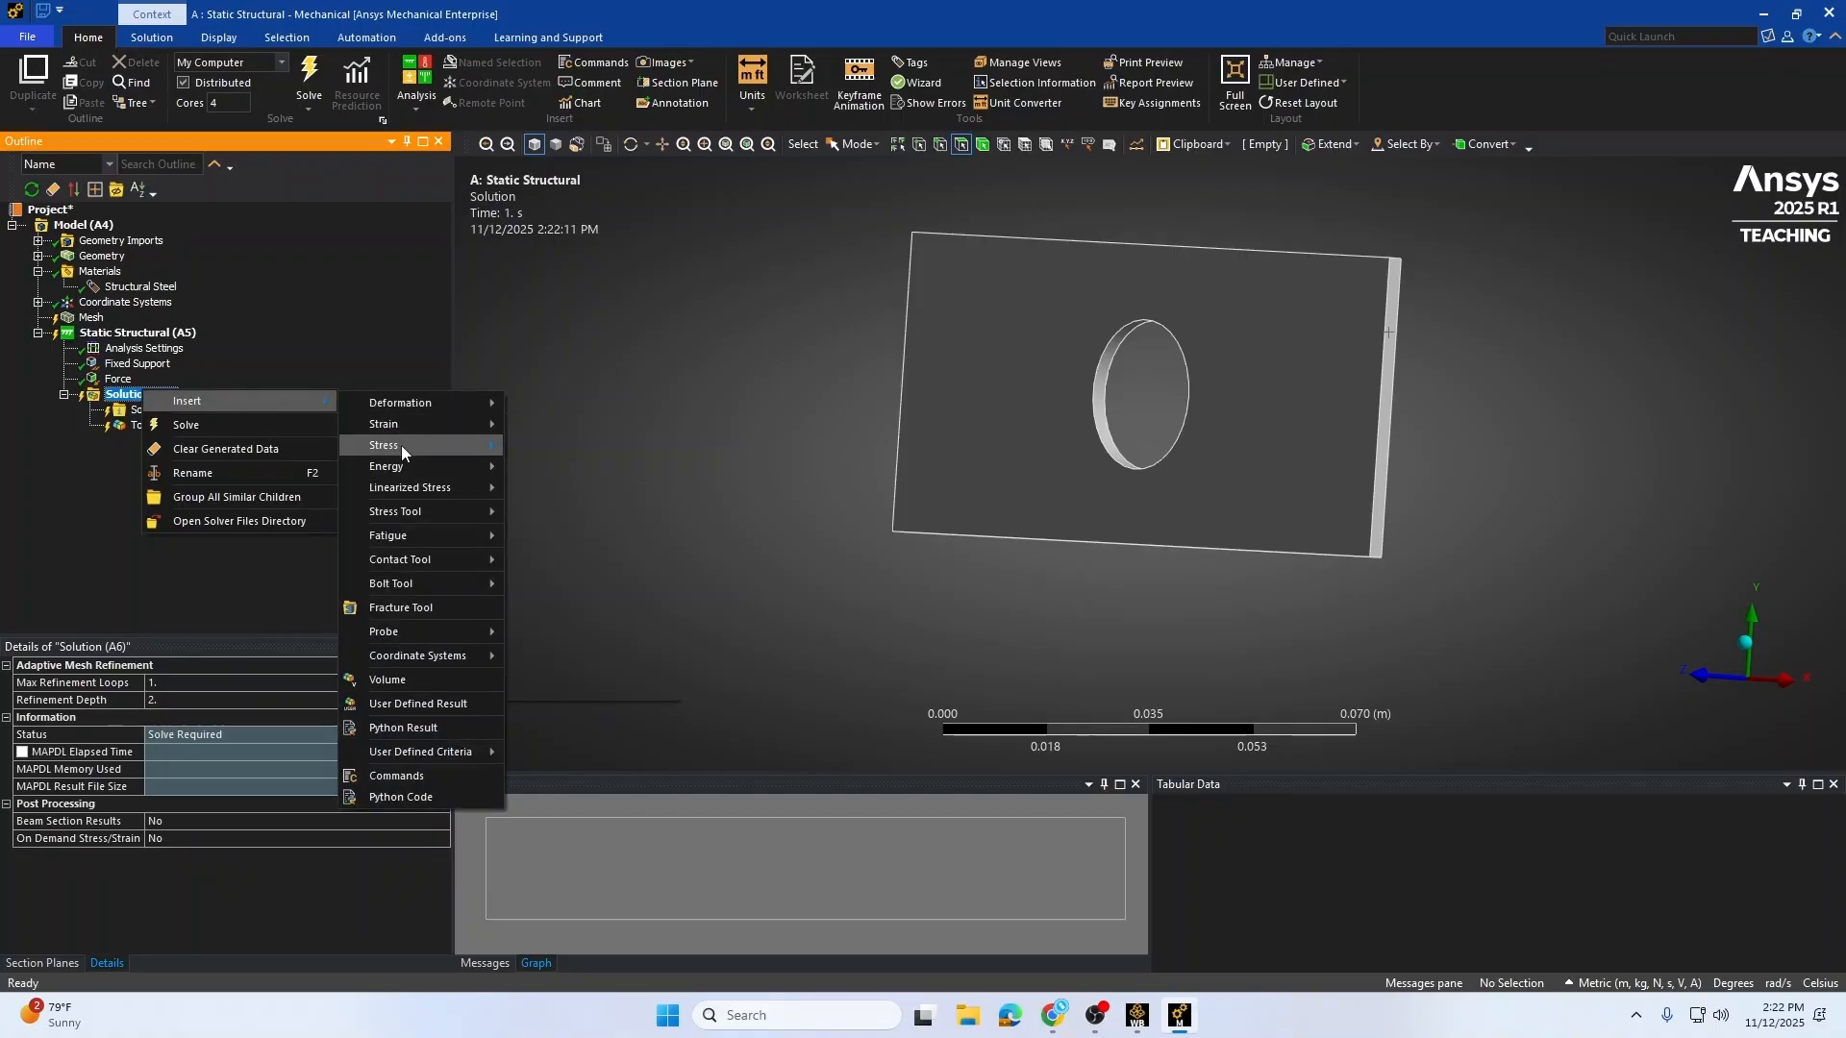
pyautogui.moveTo(401, 446)
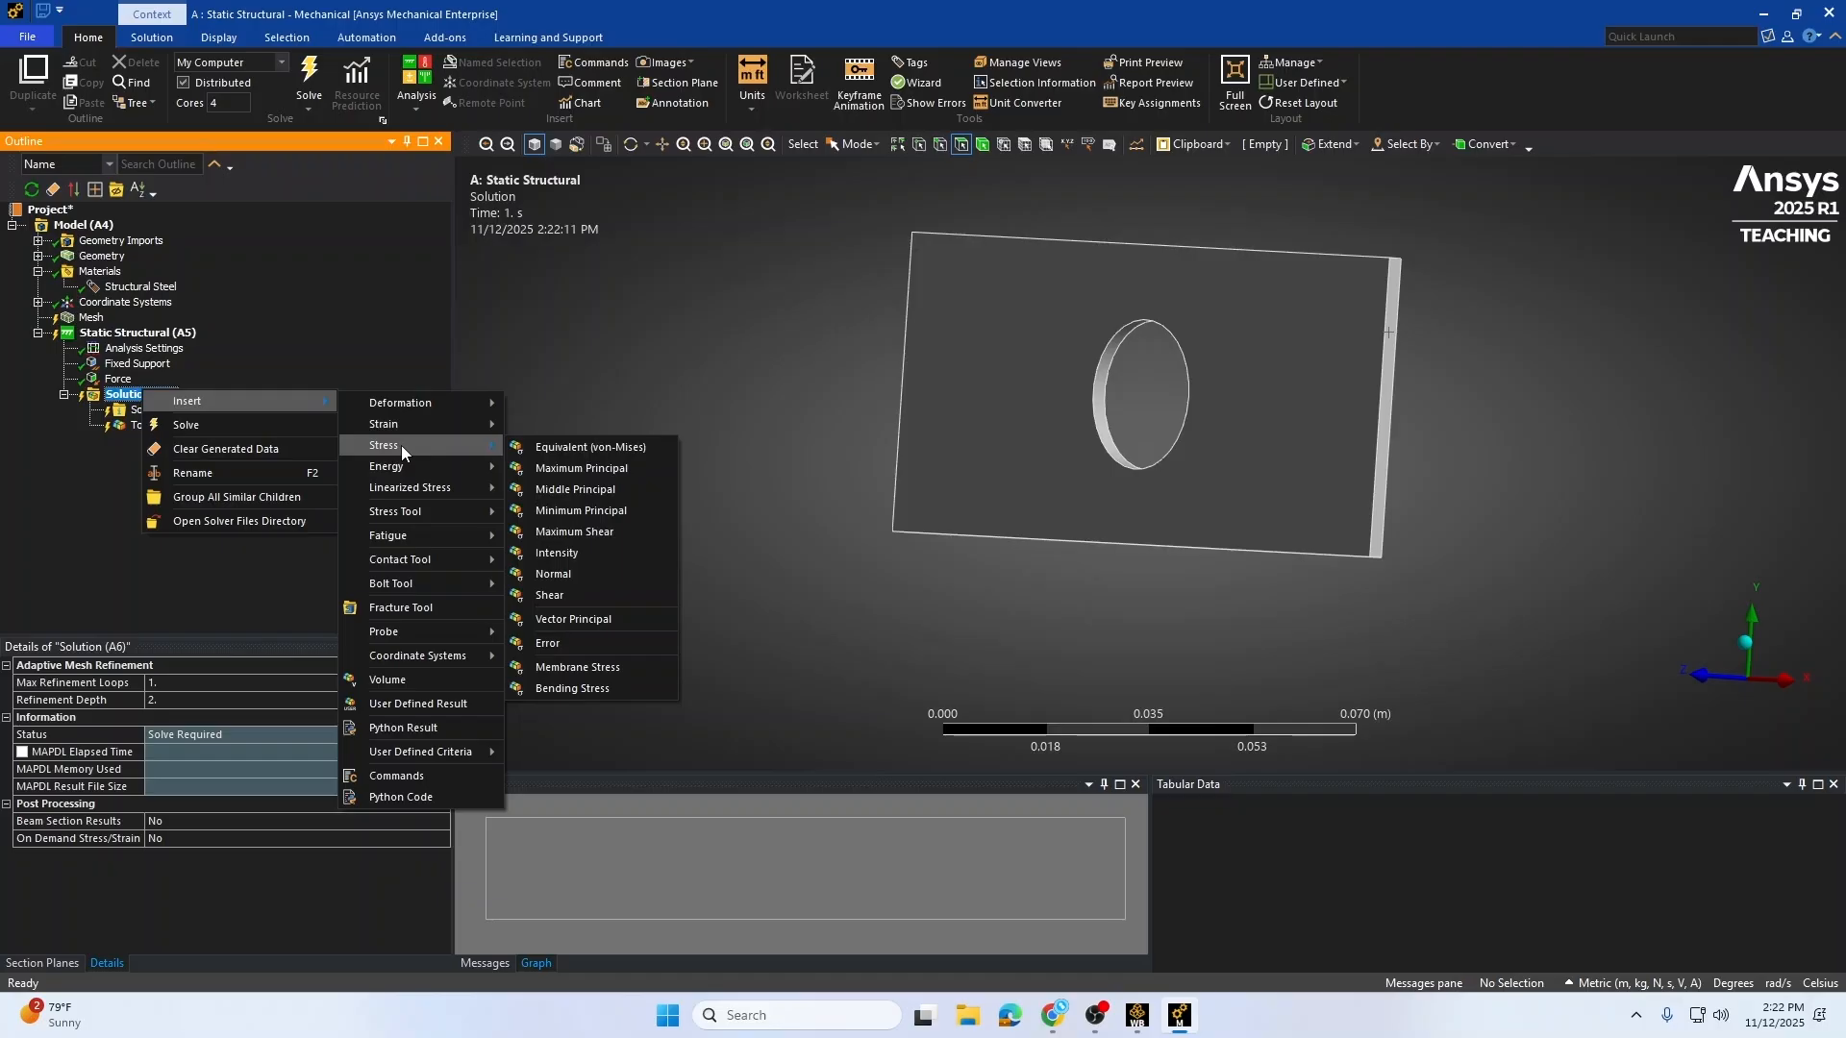
pyautogui.click(626, 447)
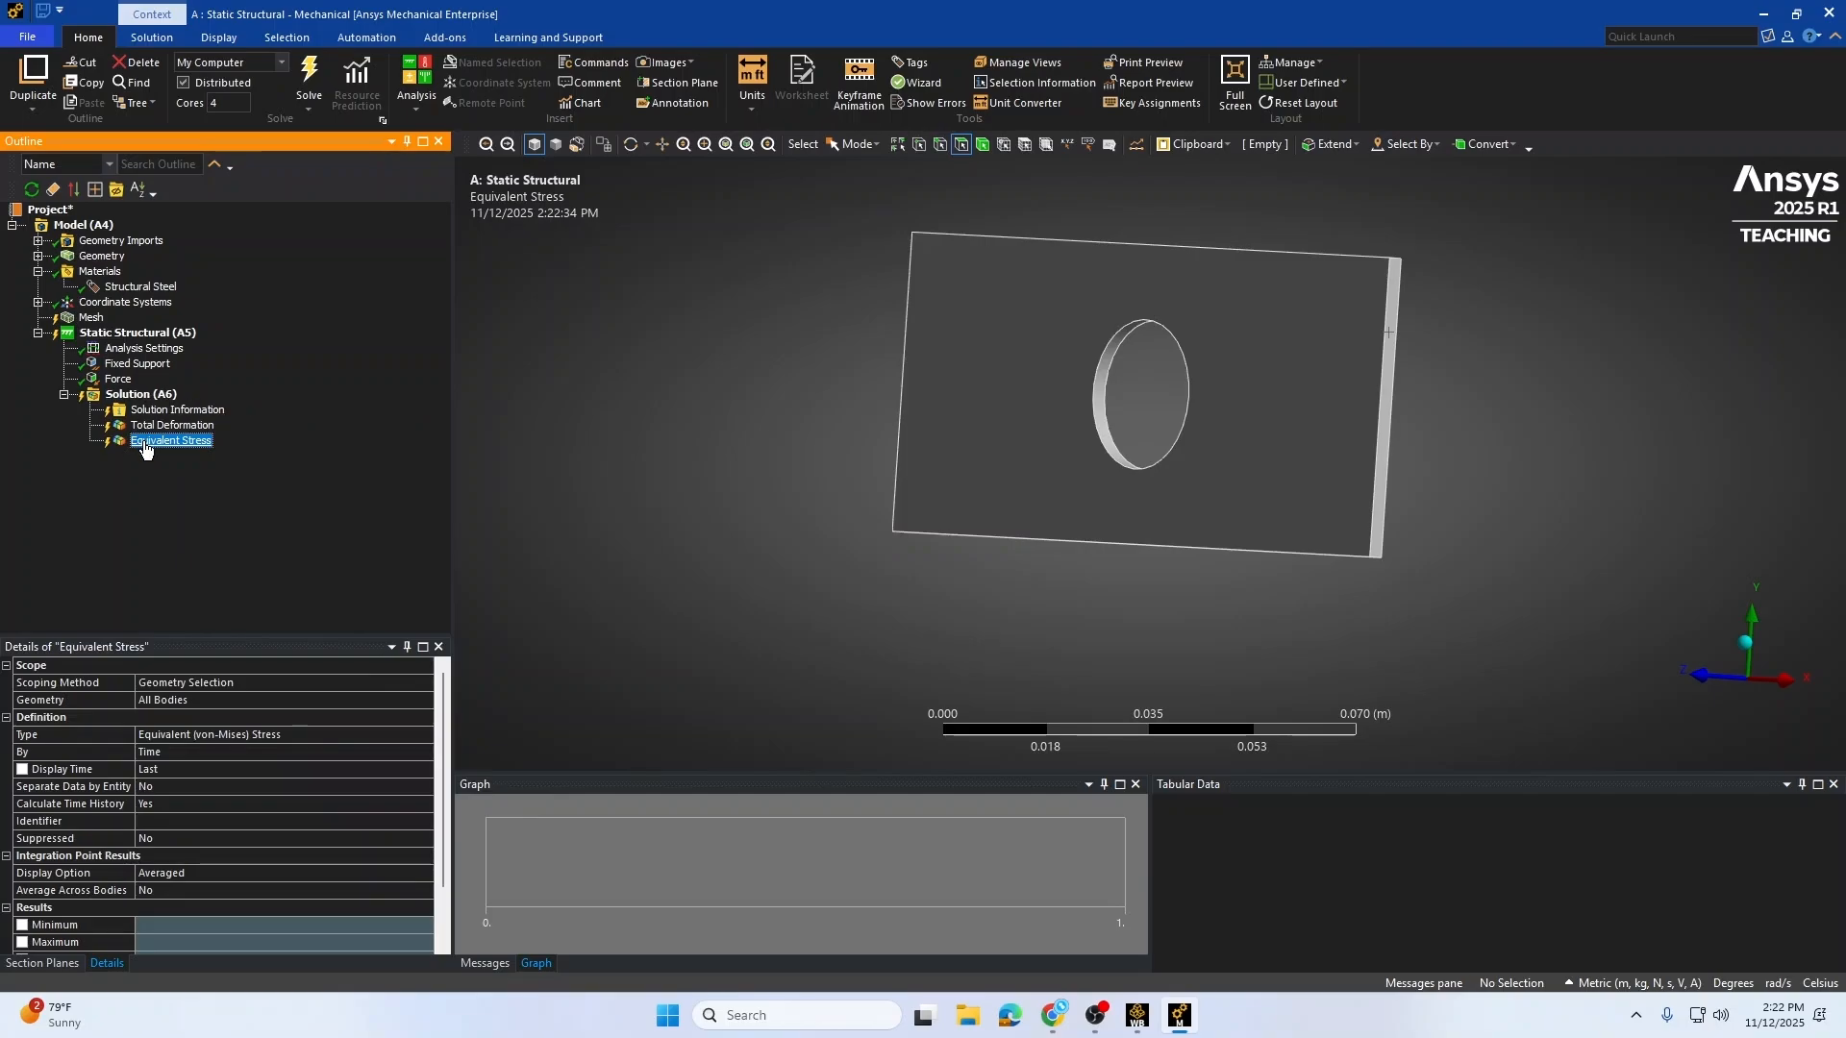
# Step: Insert a Stress Tool using the Max Equivalent Stress theory under the Solution
pyautogui.rightClick(138, 394)
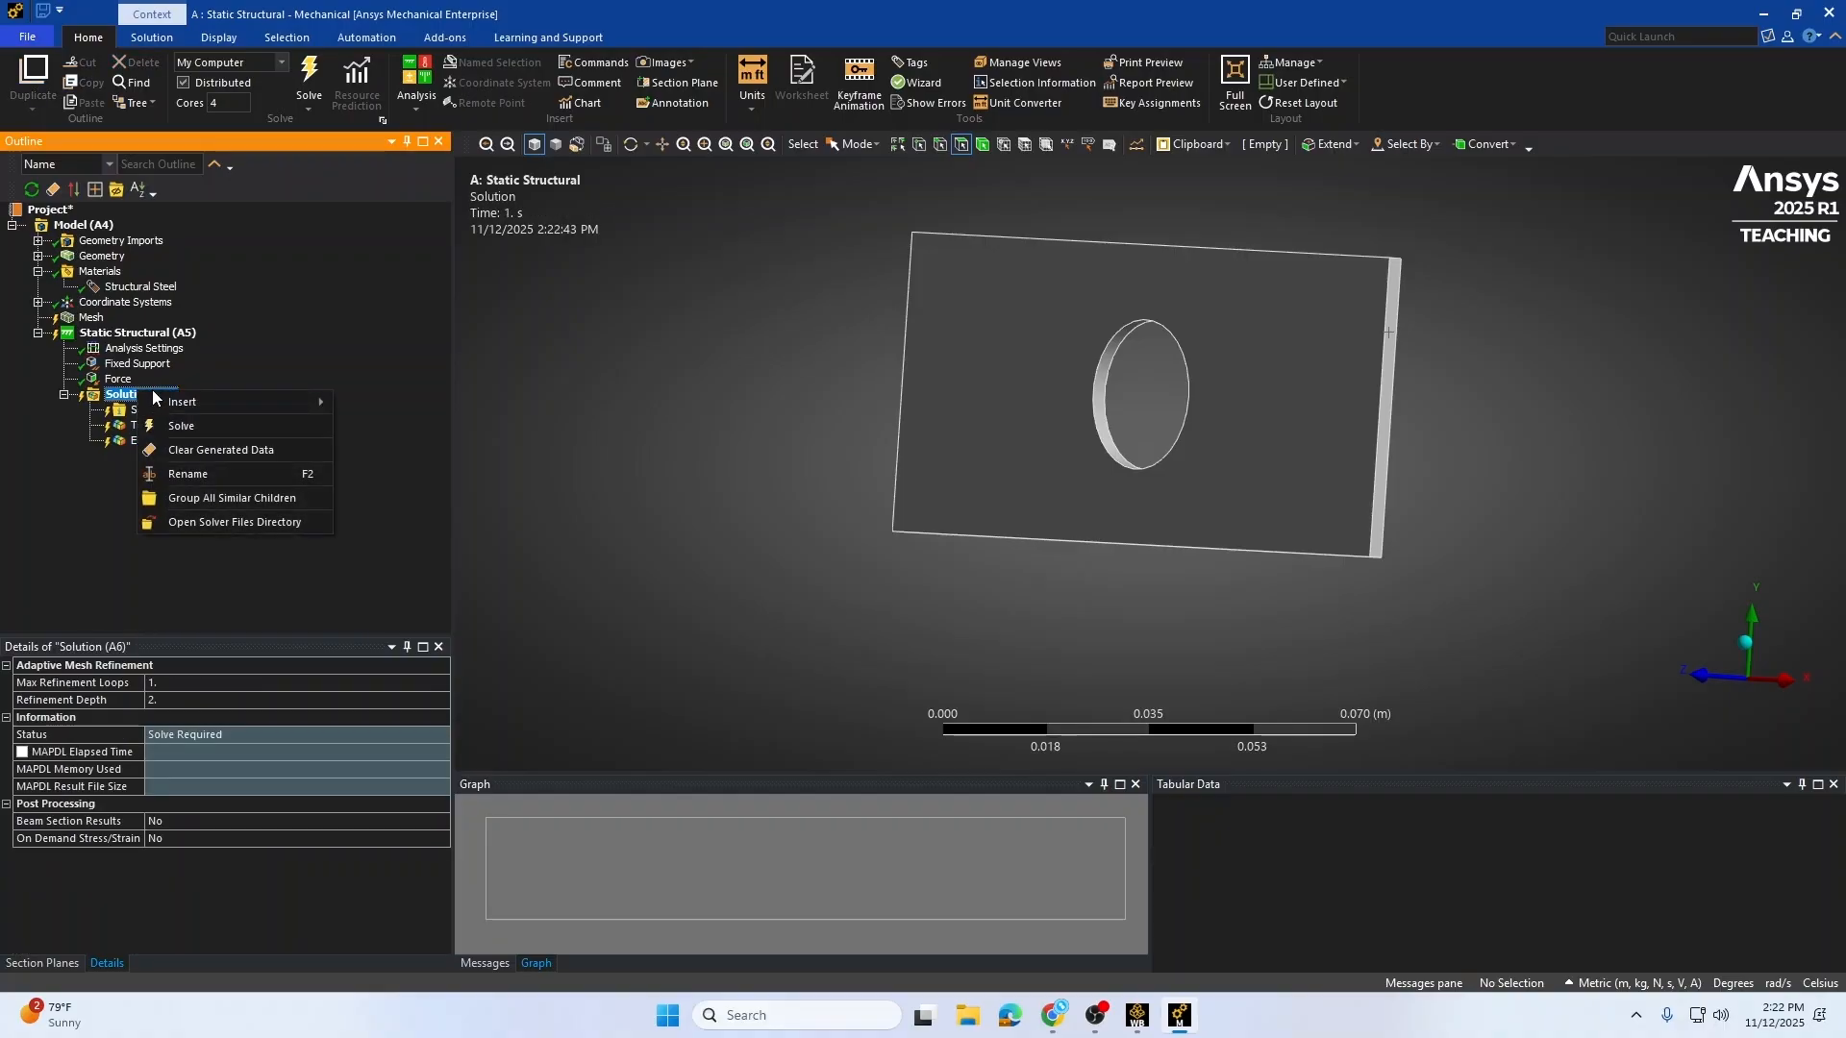
pyautogui.moveTo(174, 404)
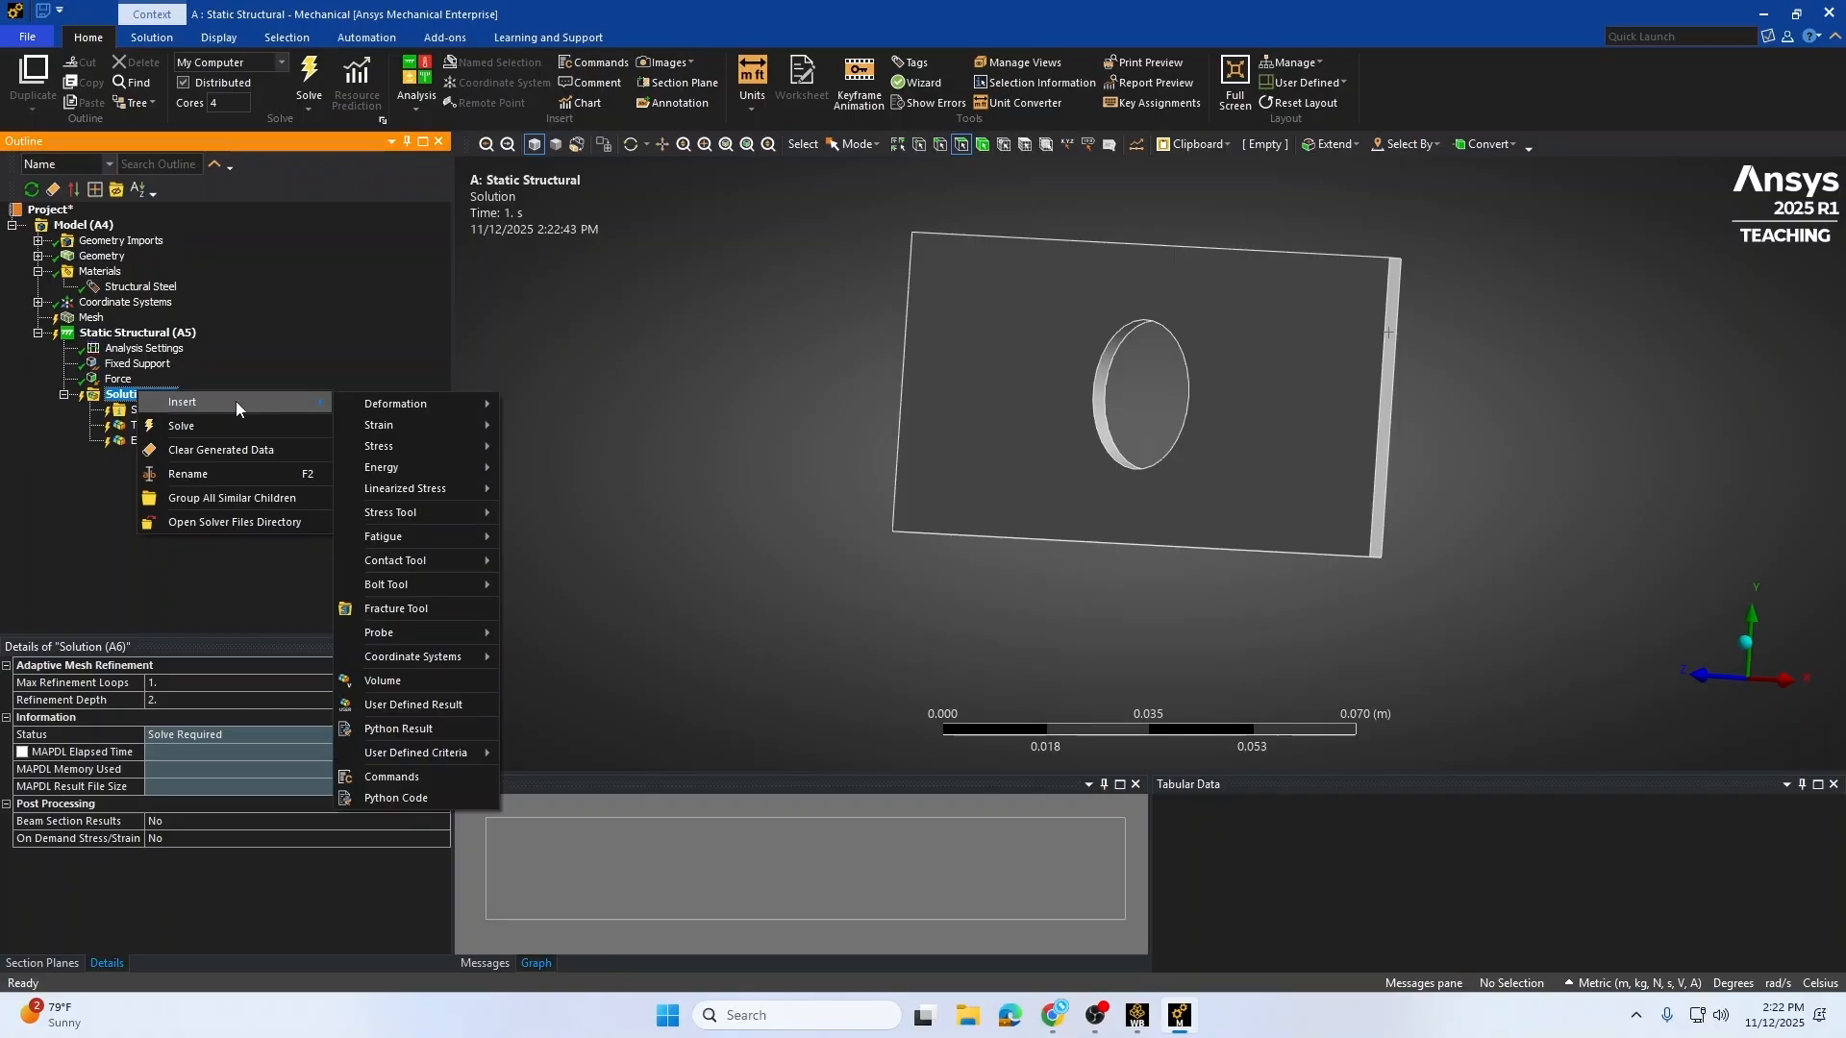
pyautogui.moveTo(446, 519)
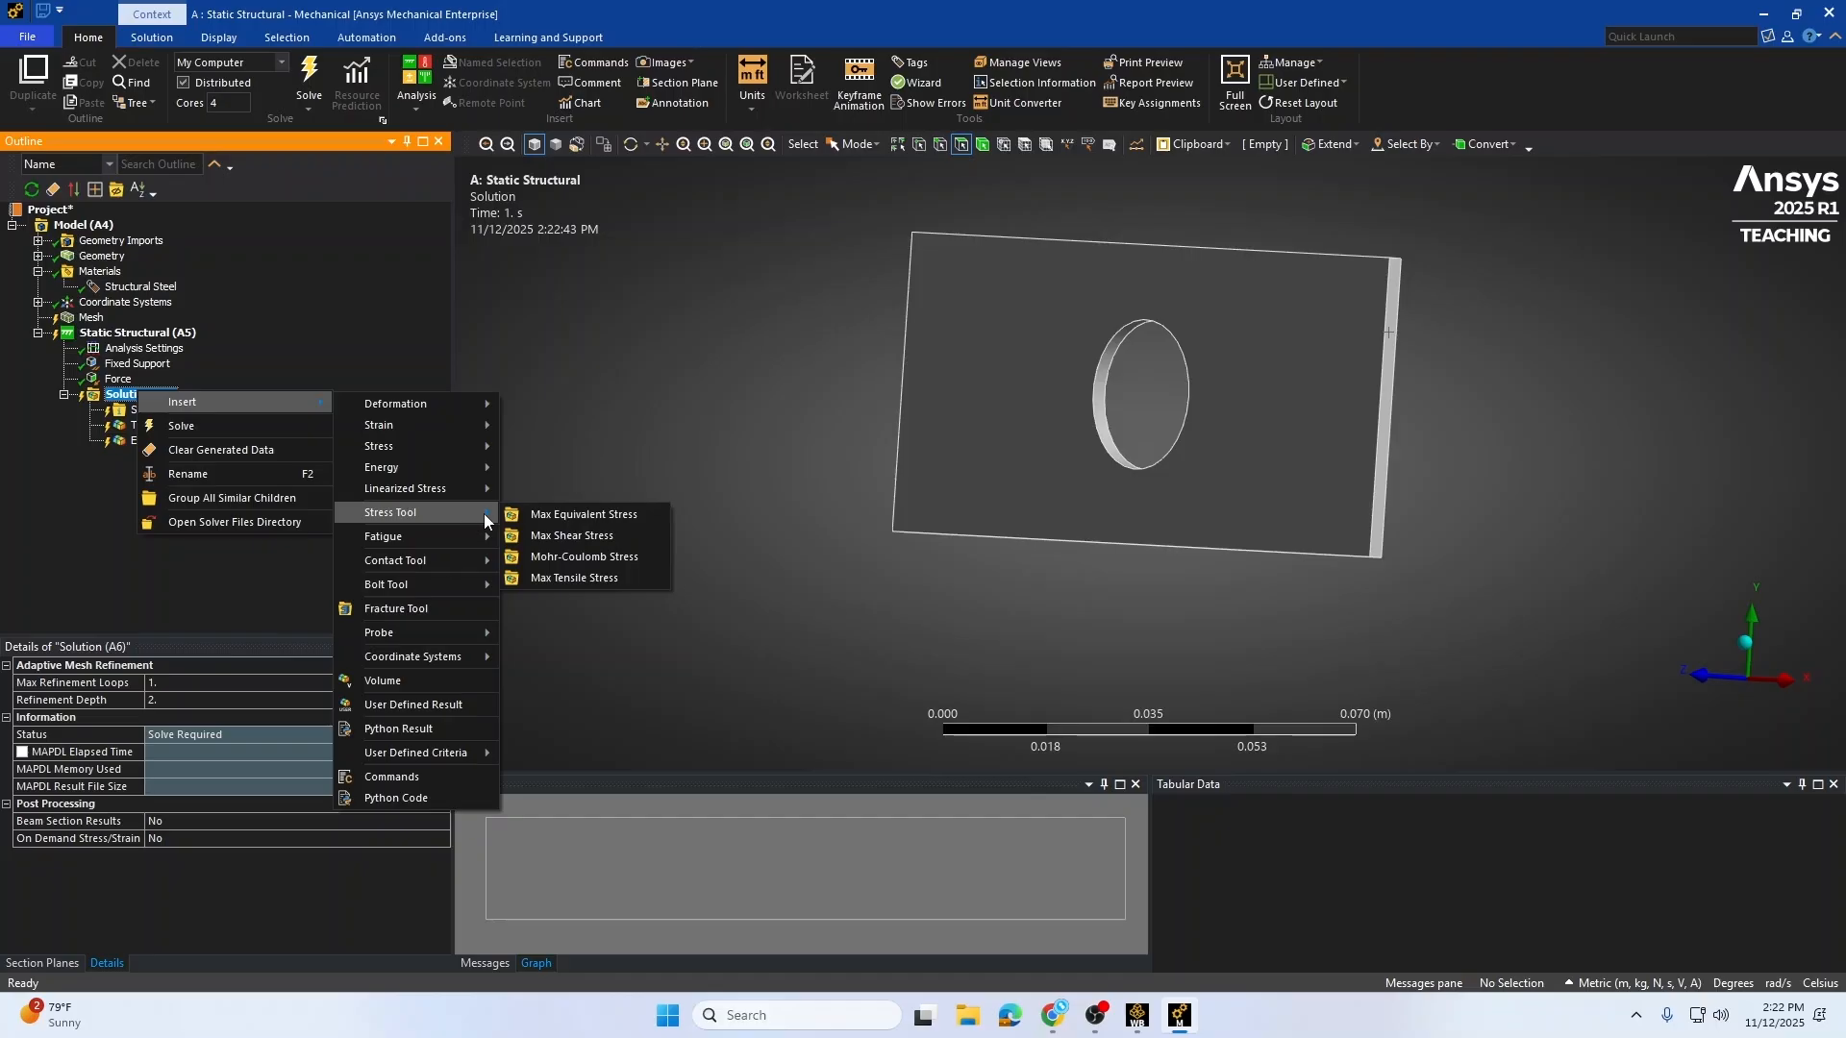
pyautogui.click(582, 519)
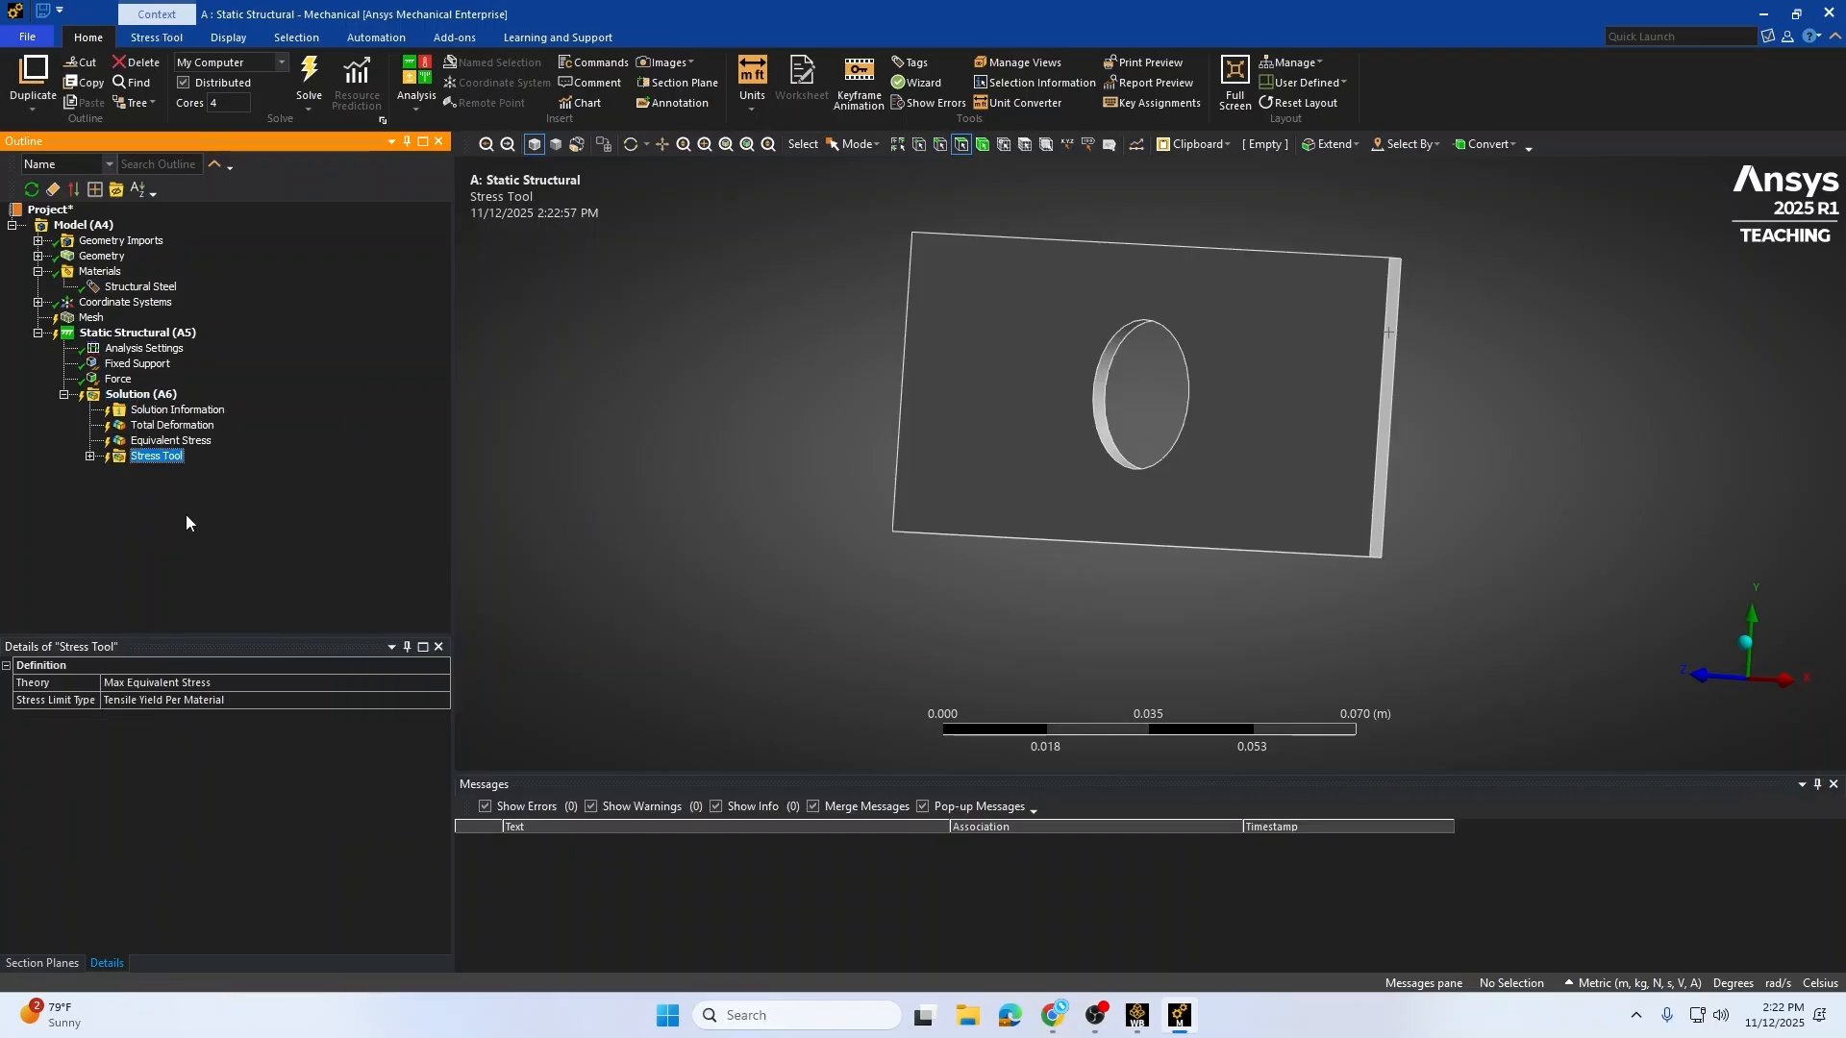
# Step: Select the Stress Tool's Safety Factor result and solve the simulation
pyautogui.click(90, 458)
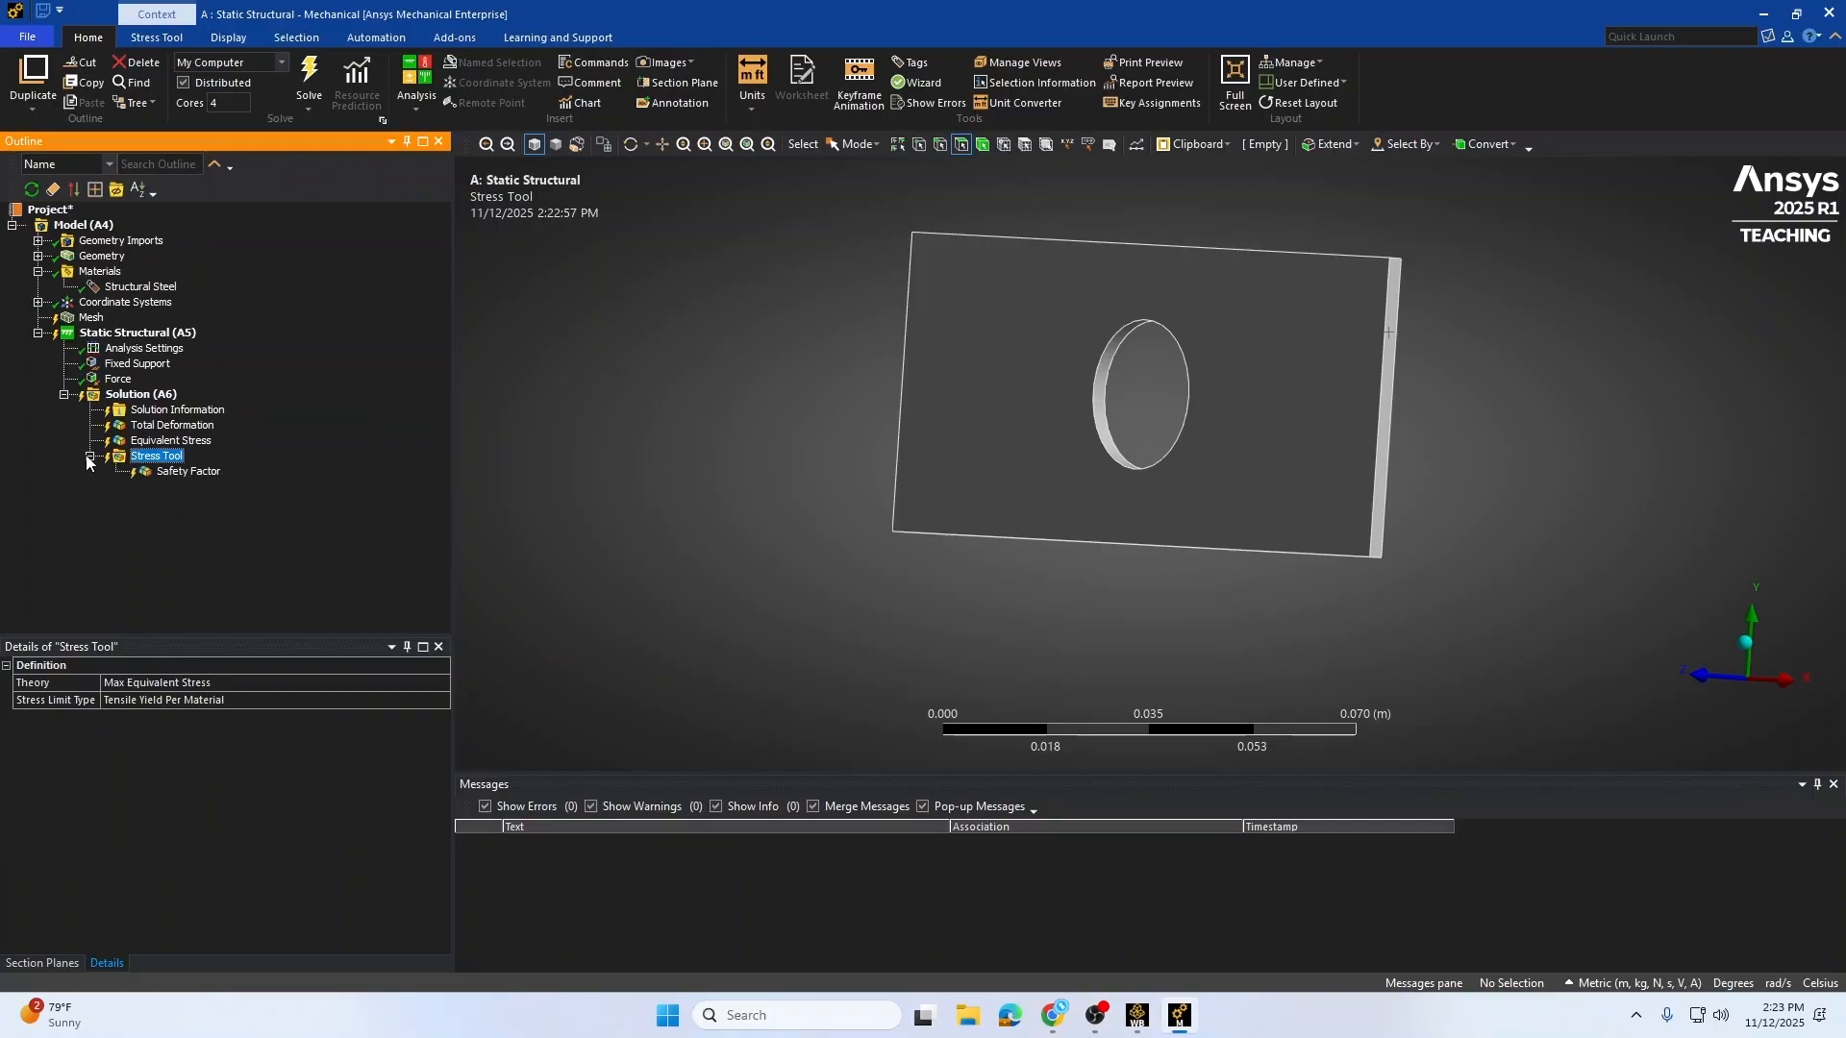
pyautogui.click(186, 472)
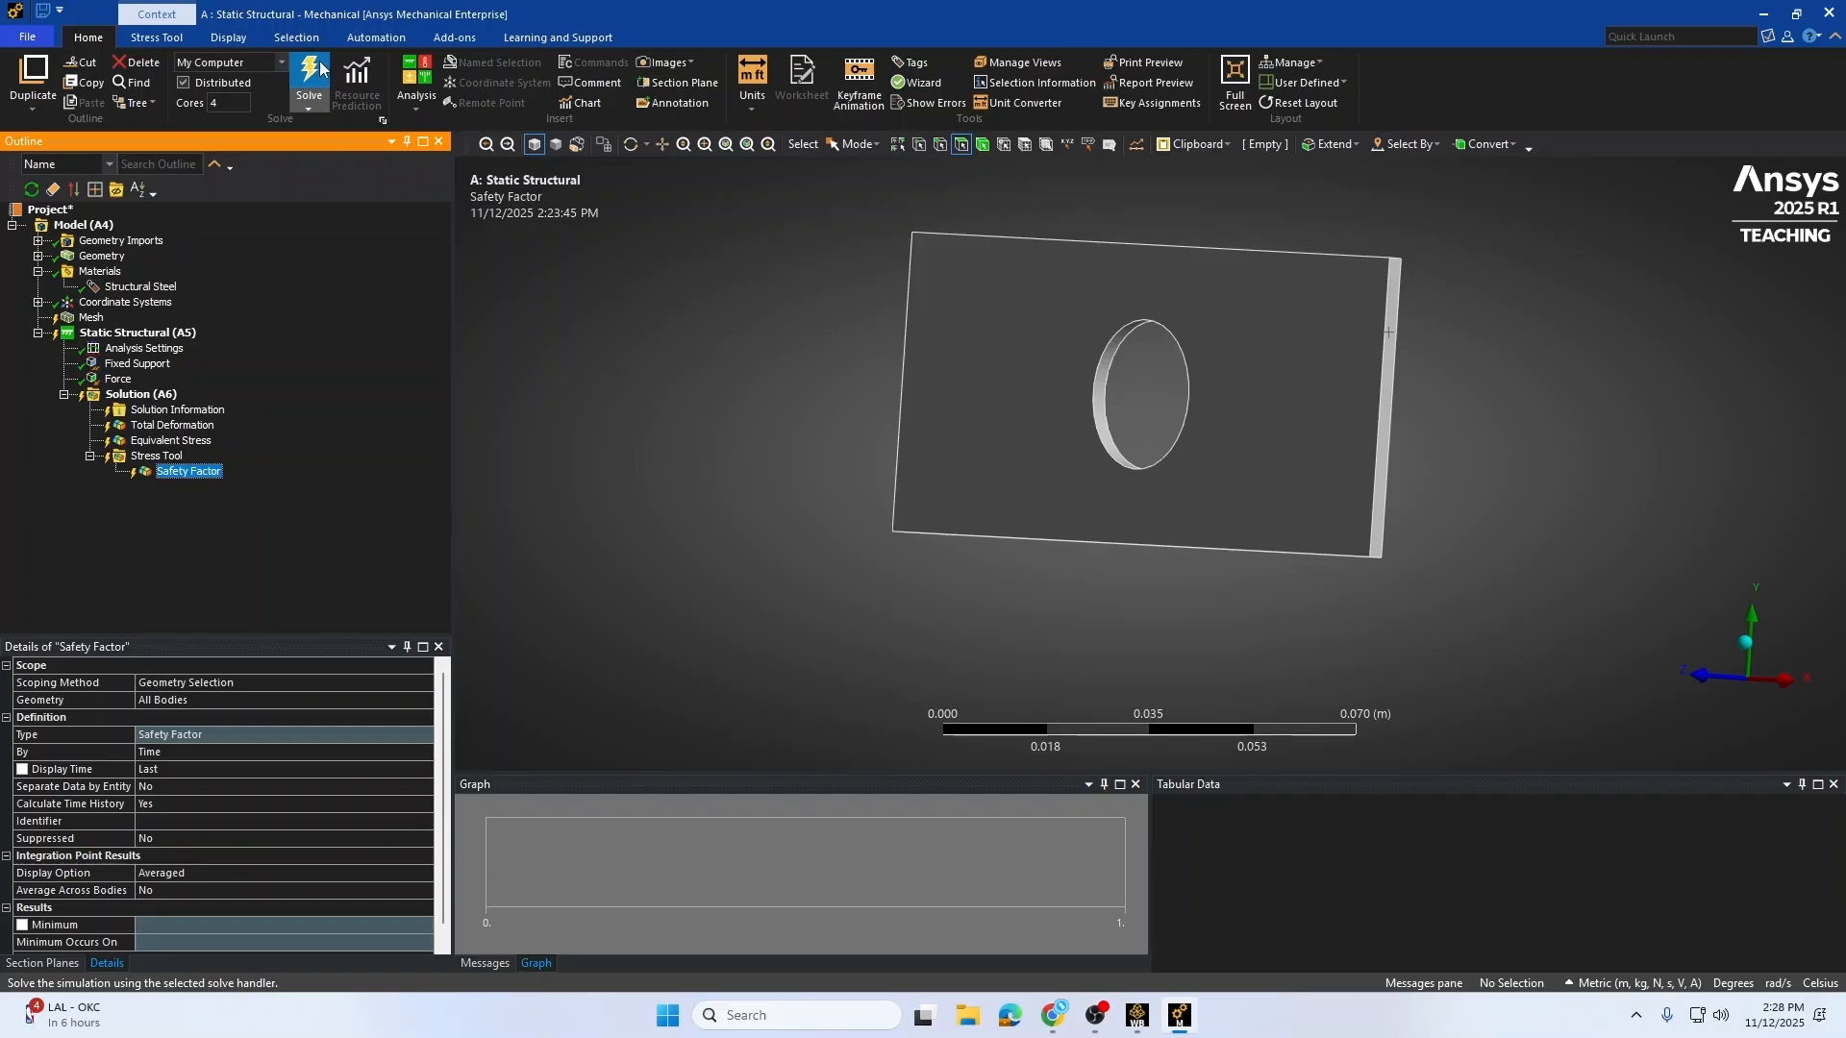
pyautogui.click(310, 75)
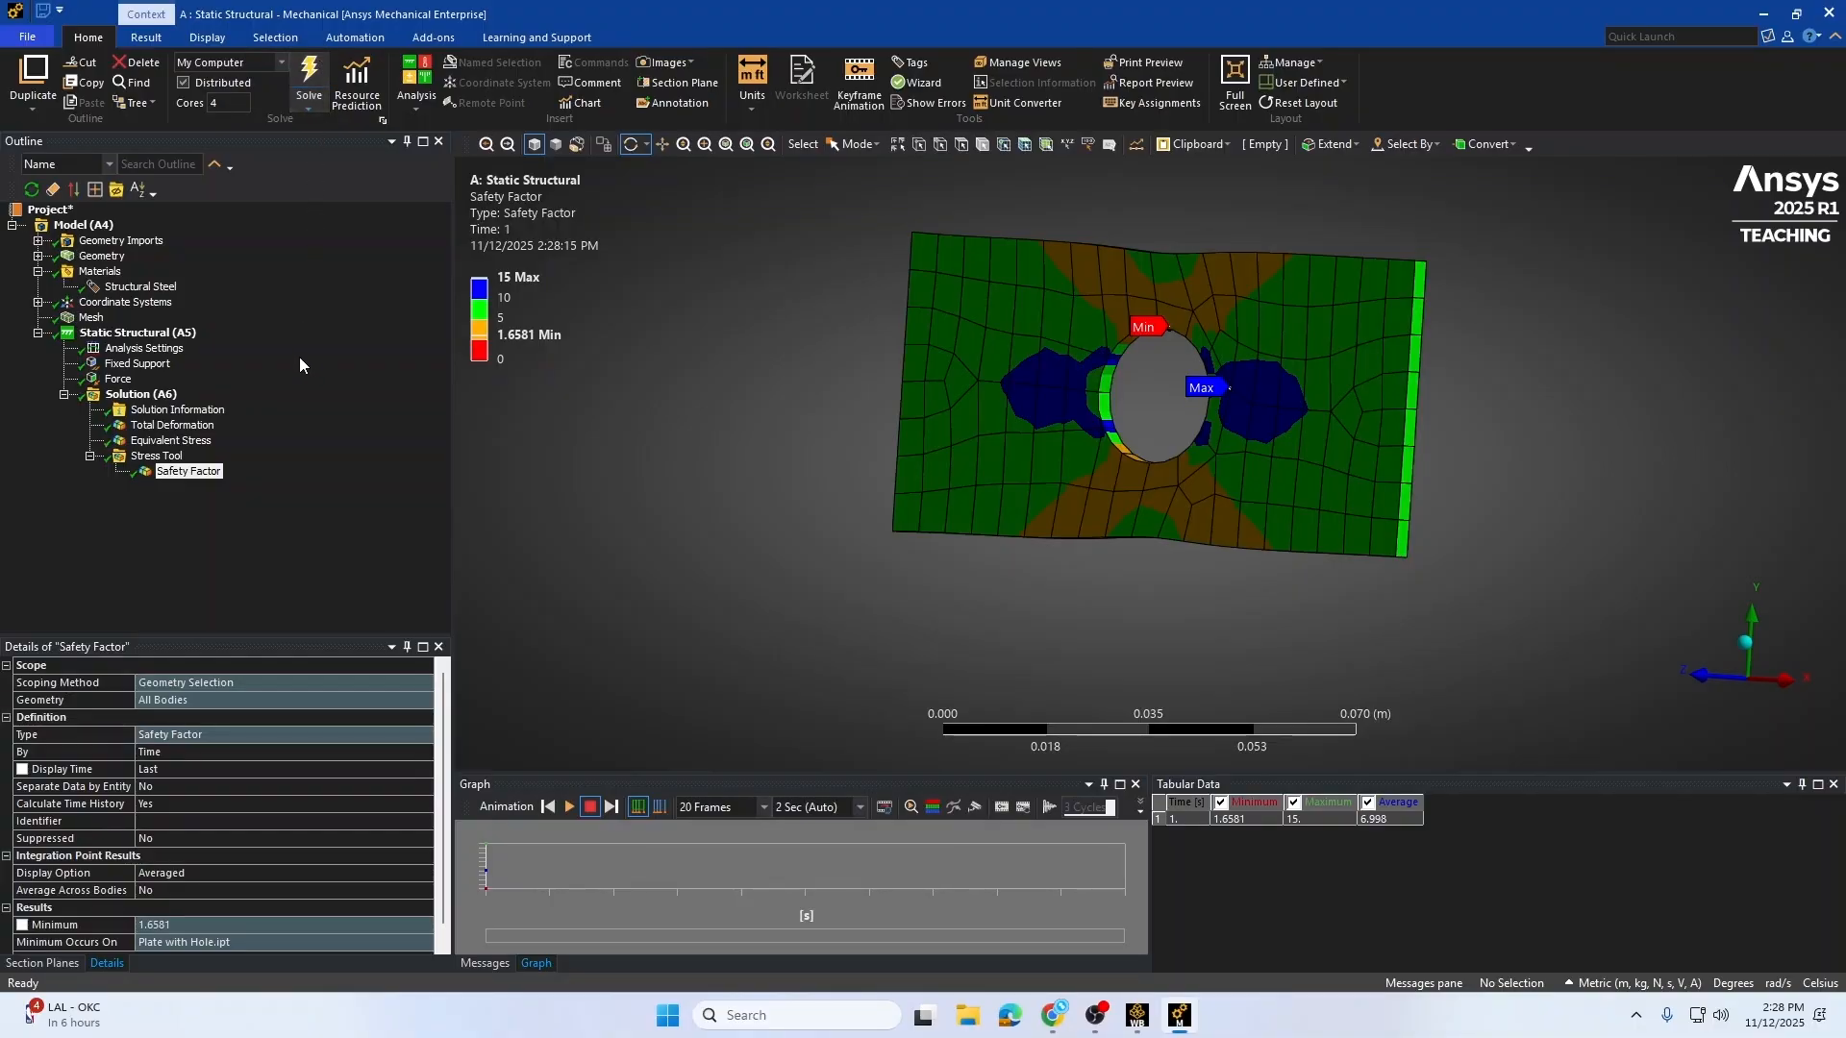
# Step: Switch between the Total Deformation, Equivalent Stress and Safety Factor results to review each contour plot
pyautogui.click(206, 428)
pyautogui.click(202, 442)
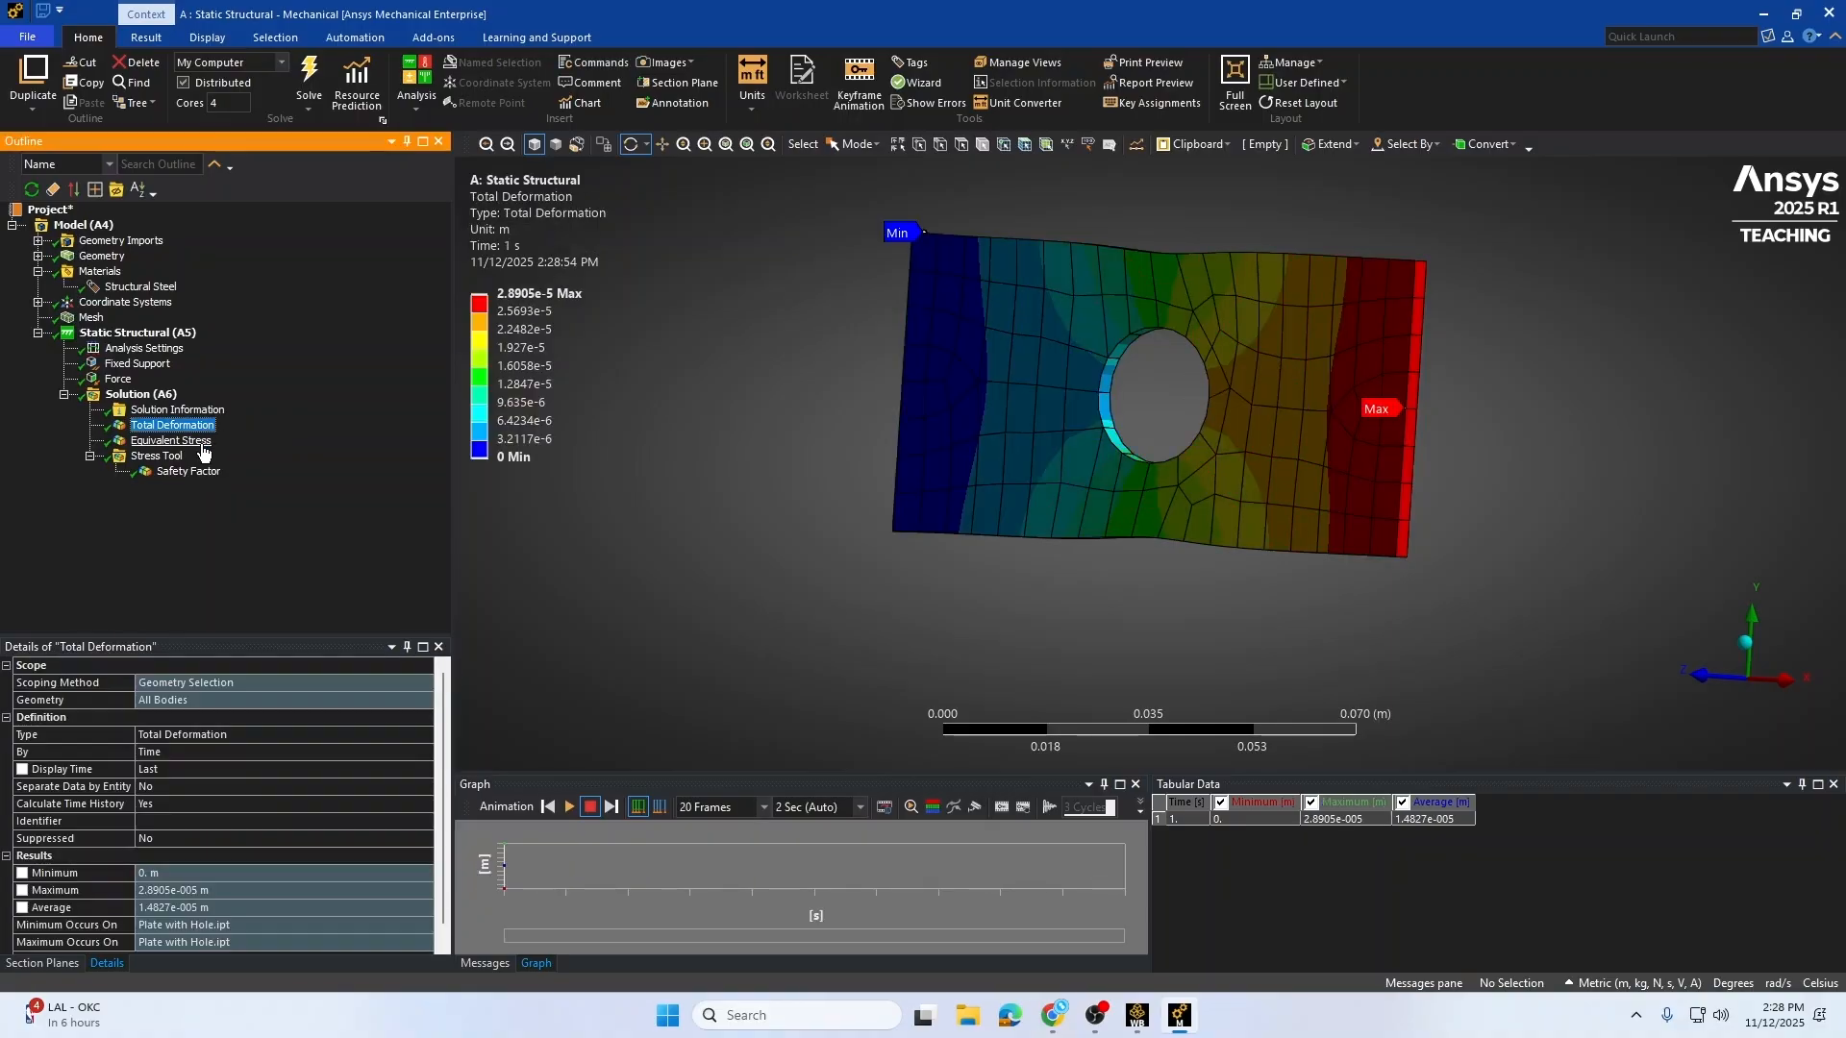
pyautogui.click(205, 473)
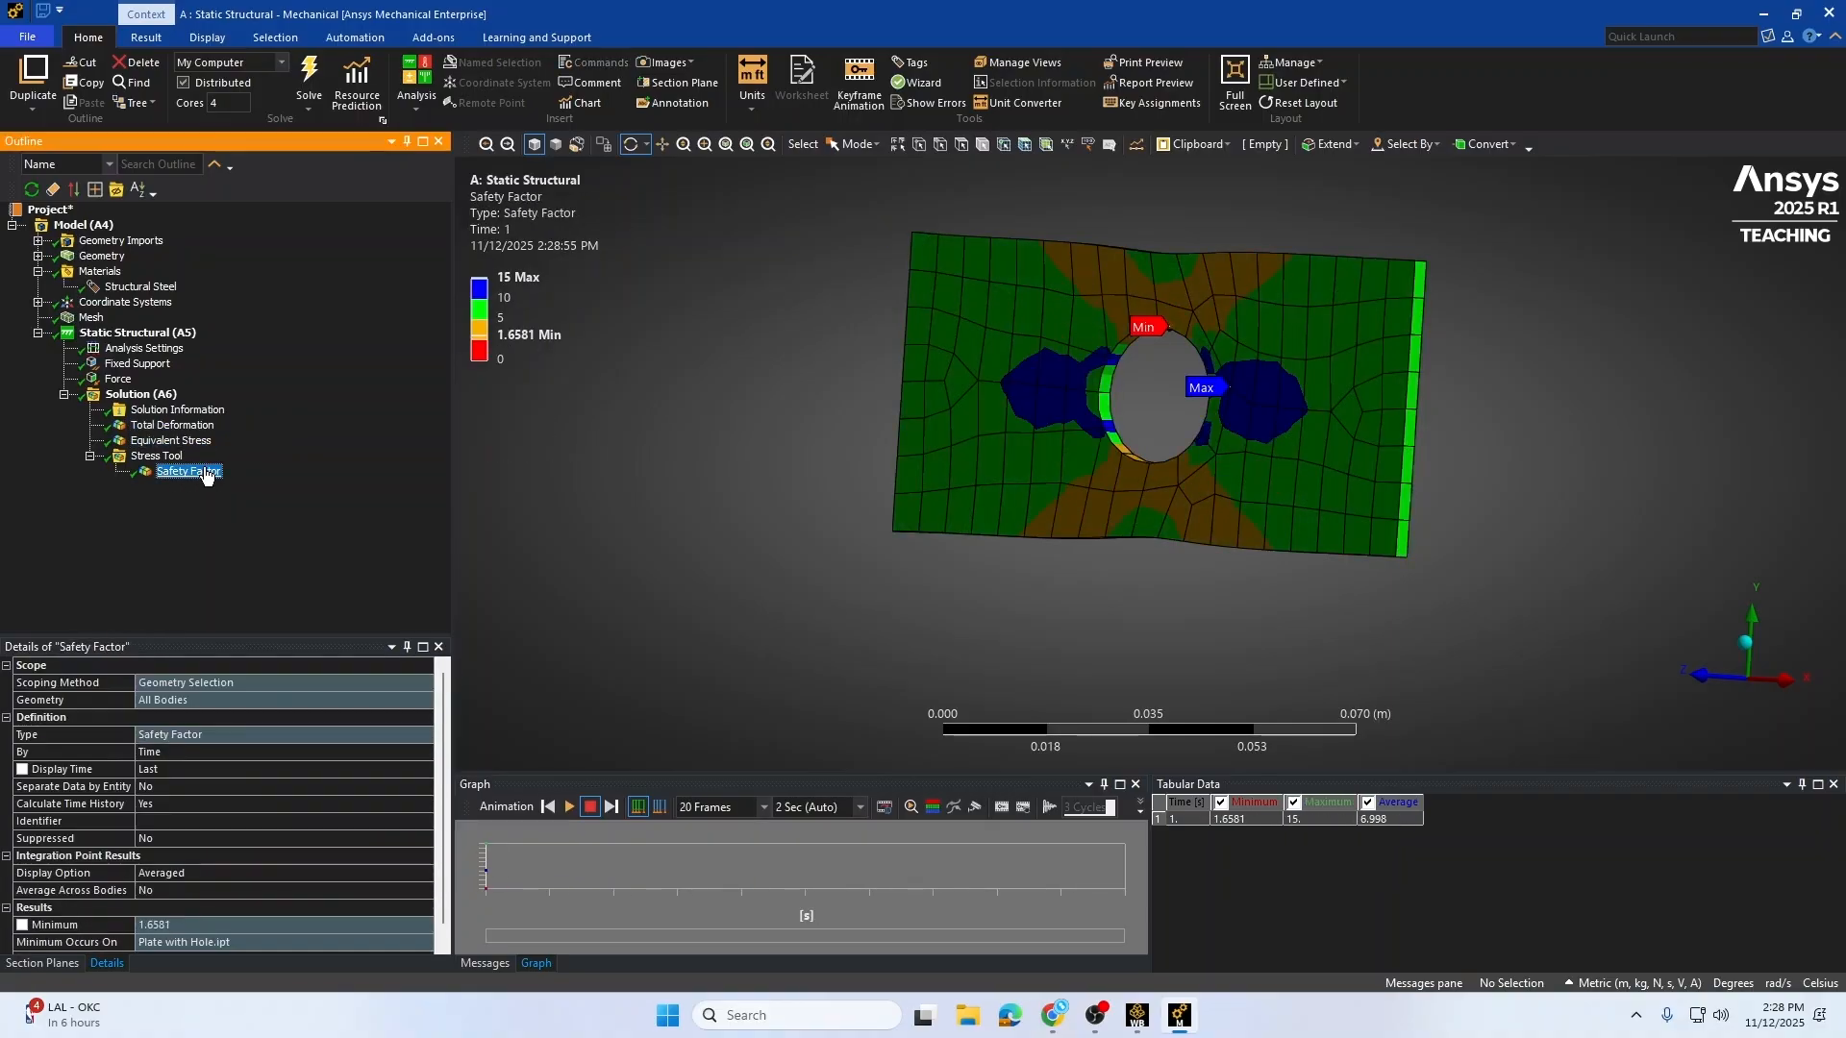
pyautogui.click(199, 429)
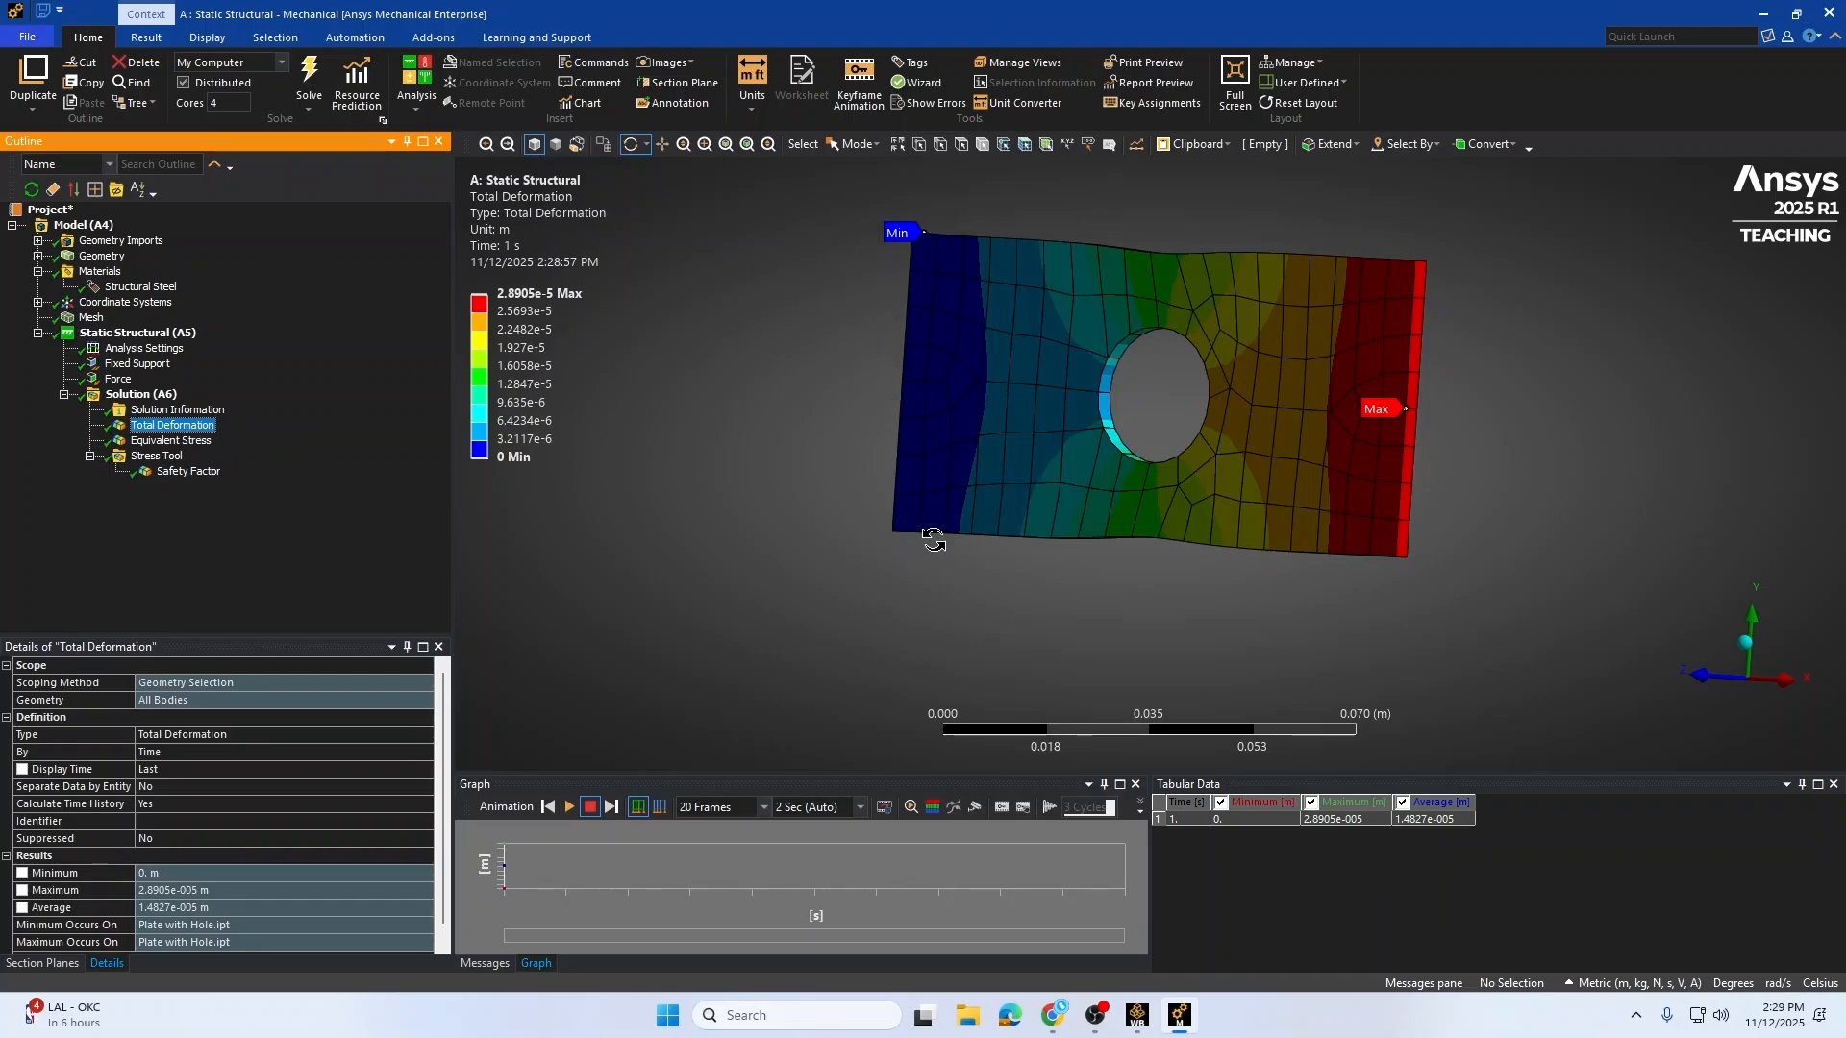
pyautogui.click(517, 458)
pyautogui.click(193, 442)
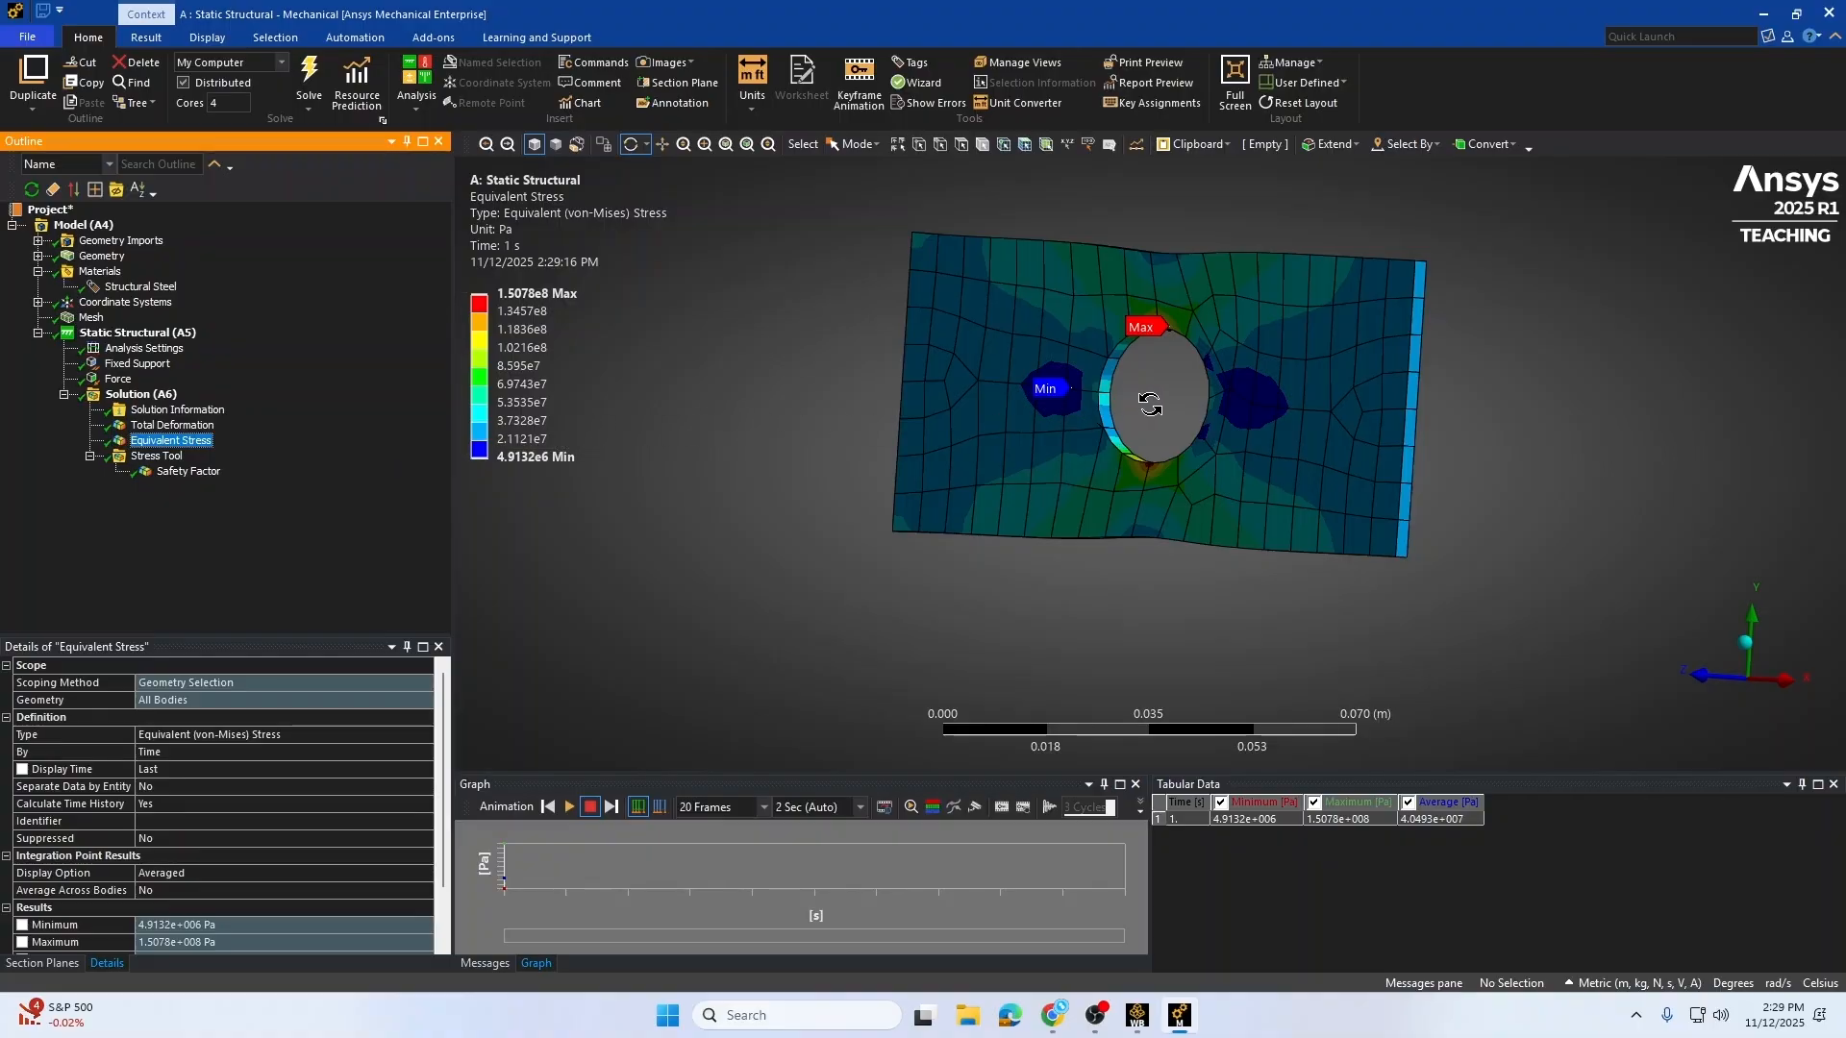
# Step: Examine the Equivalent Stress contour closely around the hole
pyautogui.moveTo(1149, 405); pyautogui.dragTo(1162, 478)
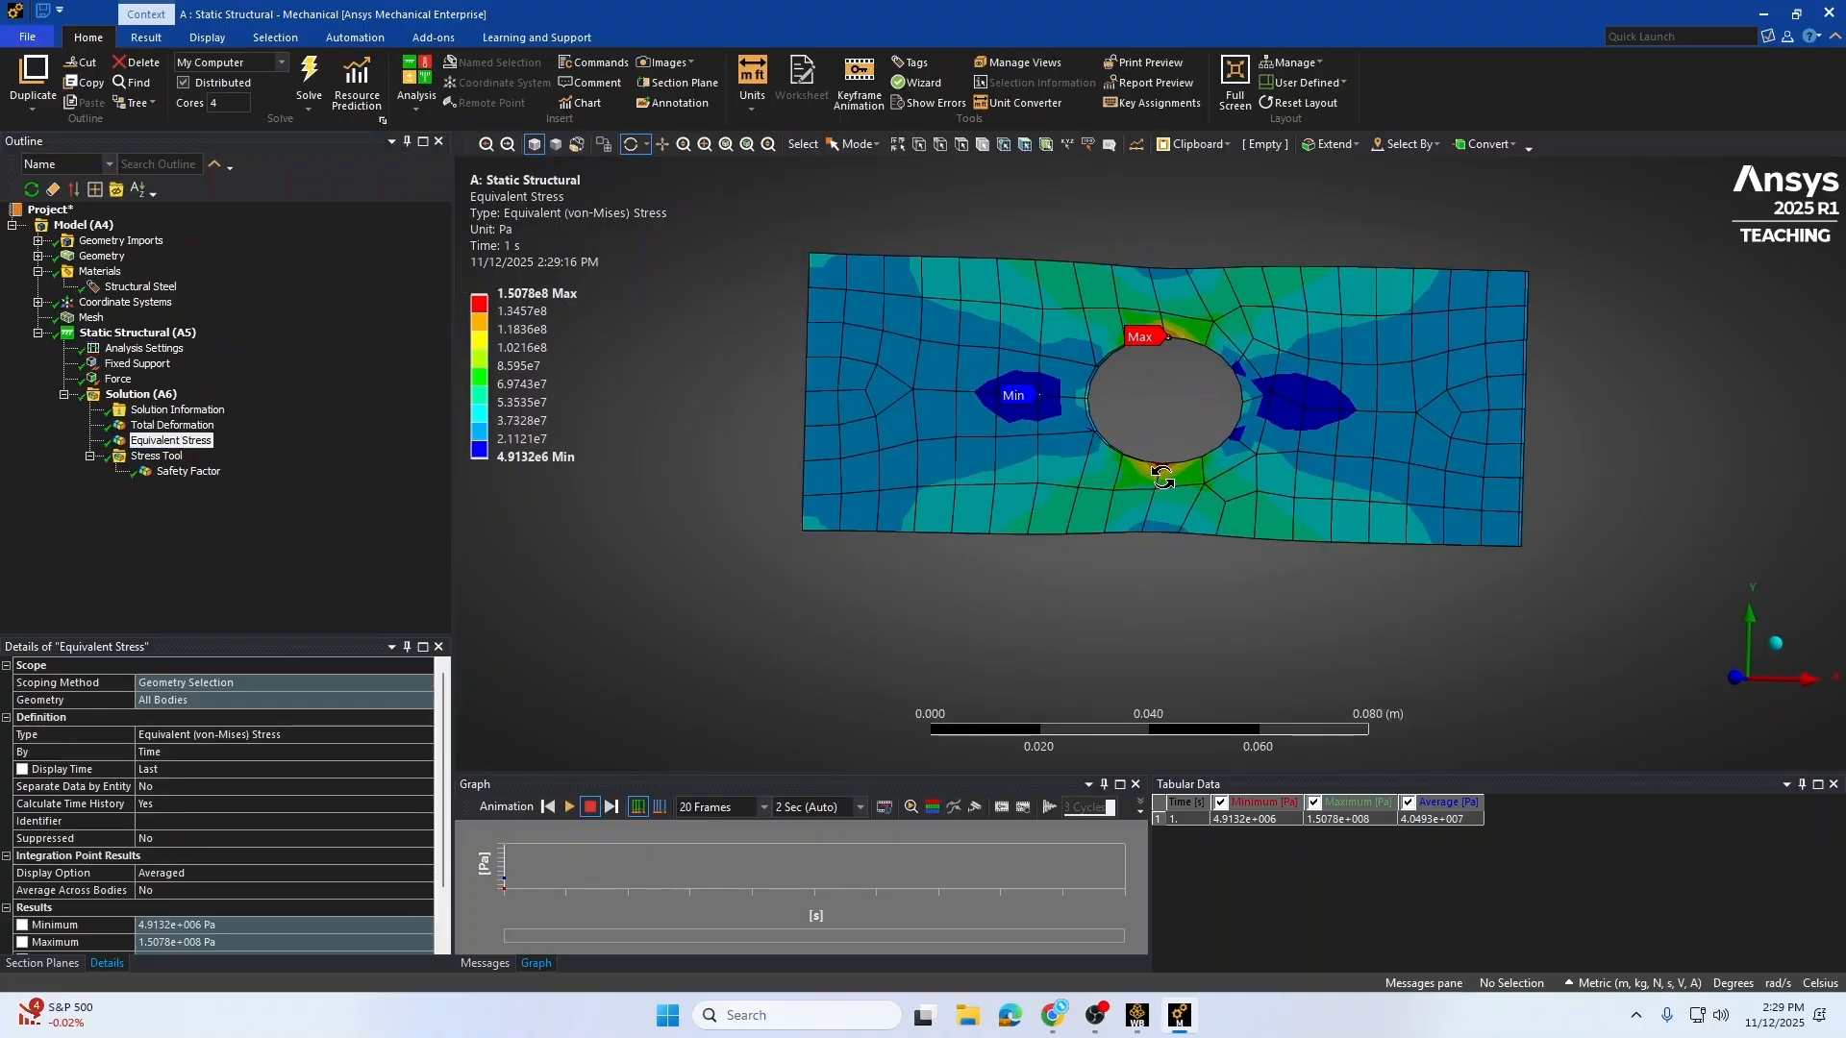
pyautogui.scroll(5, 1162, 478)
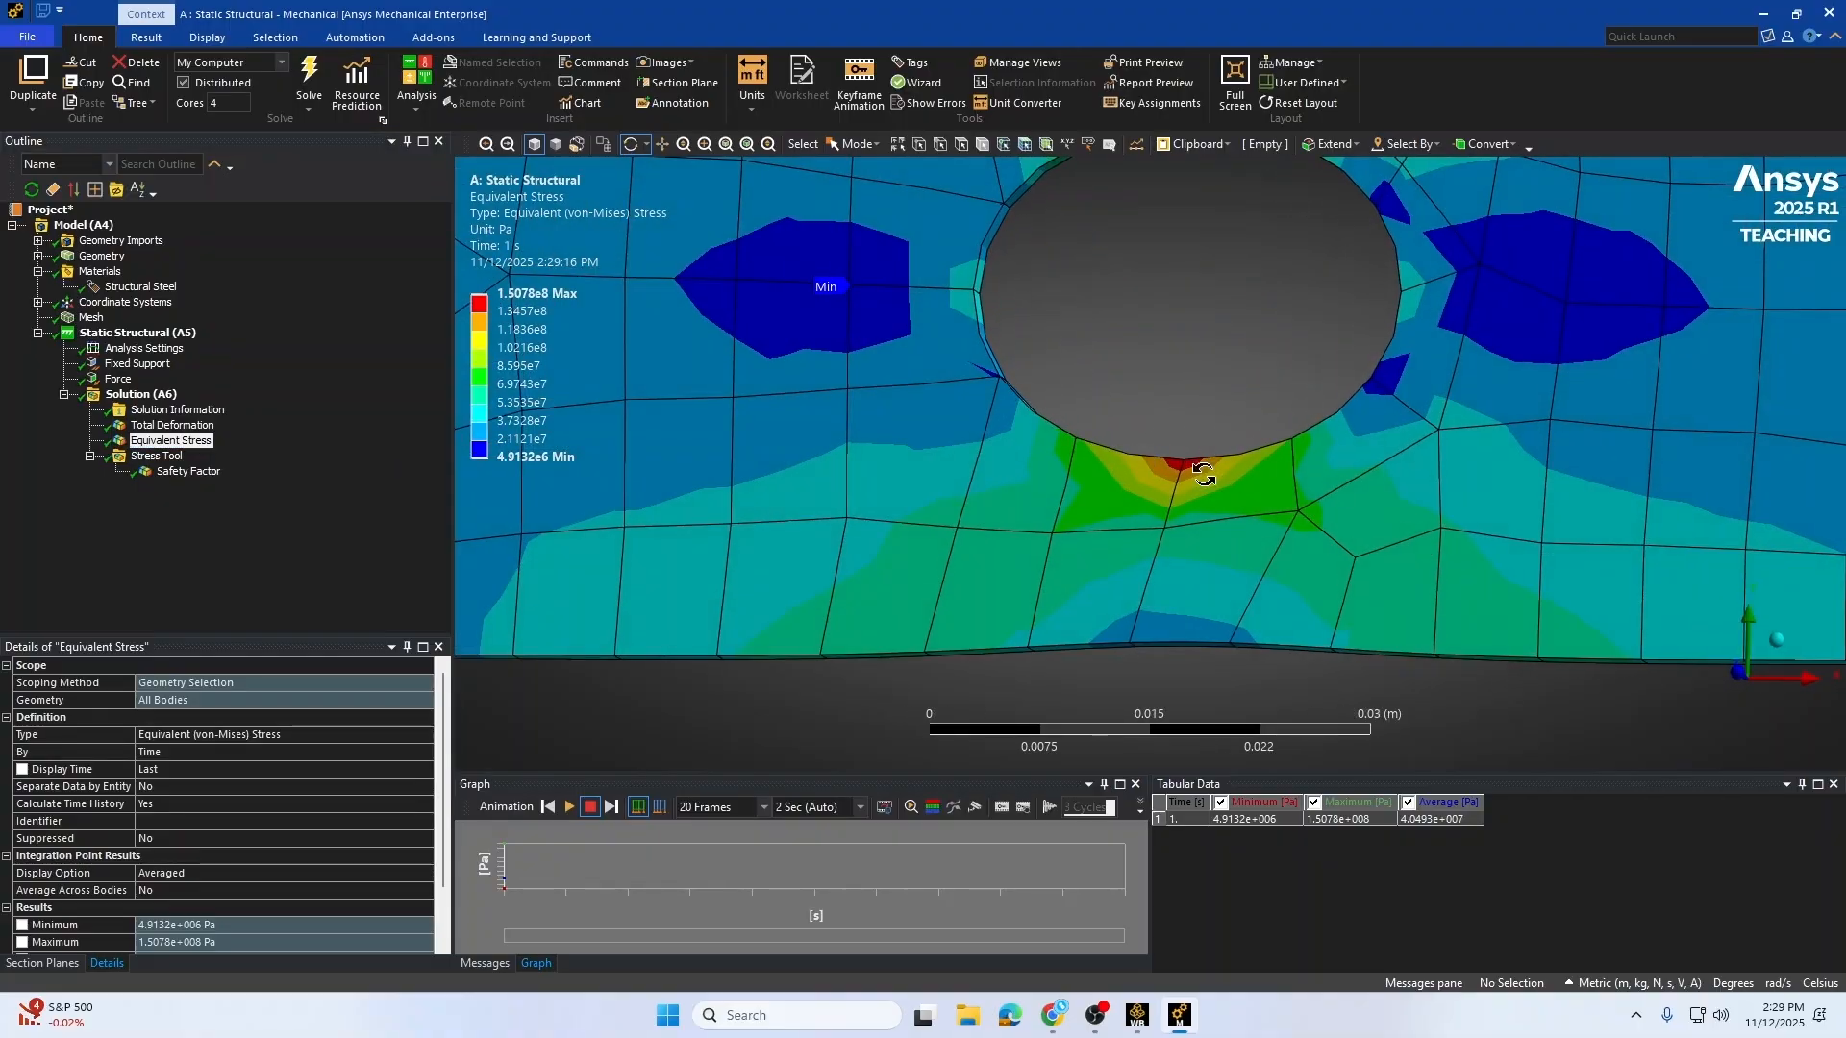
pyautogui.scroll(-3, 1166, 500)
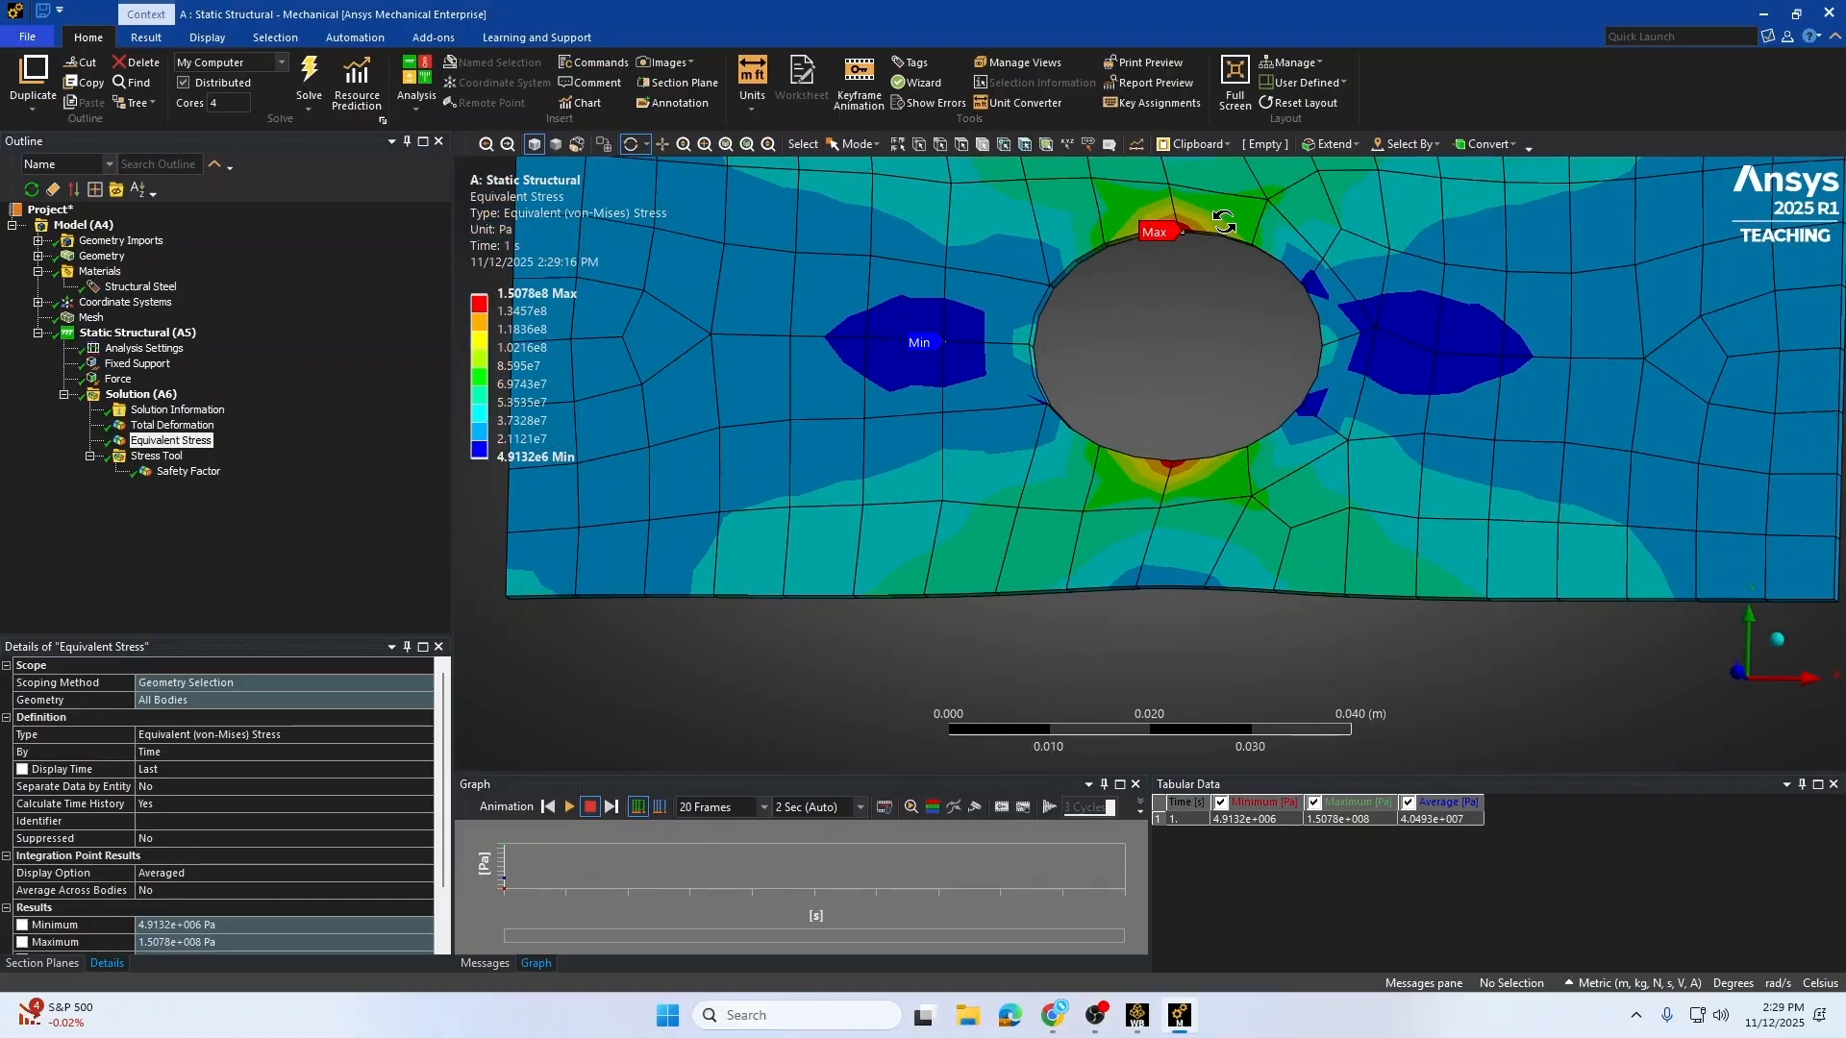
pyautogui.scroll(-4, 1159, 370)
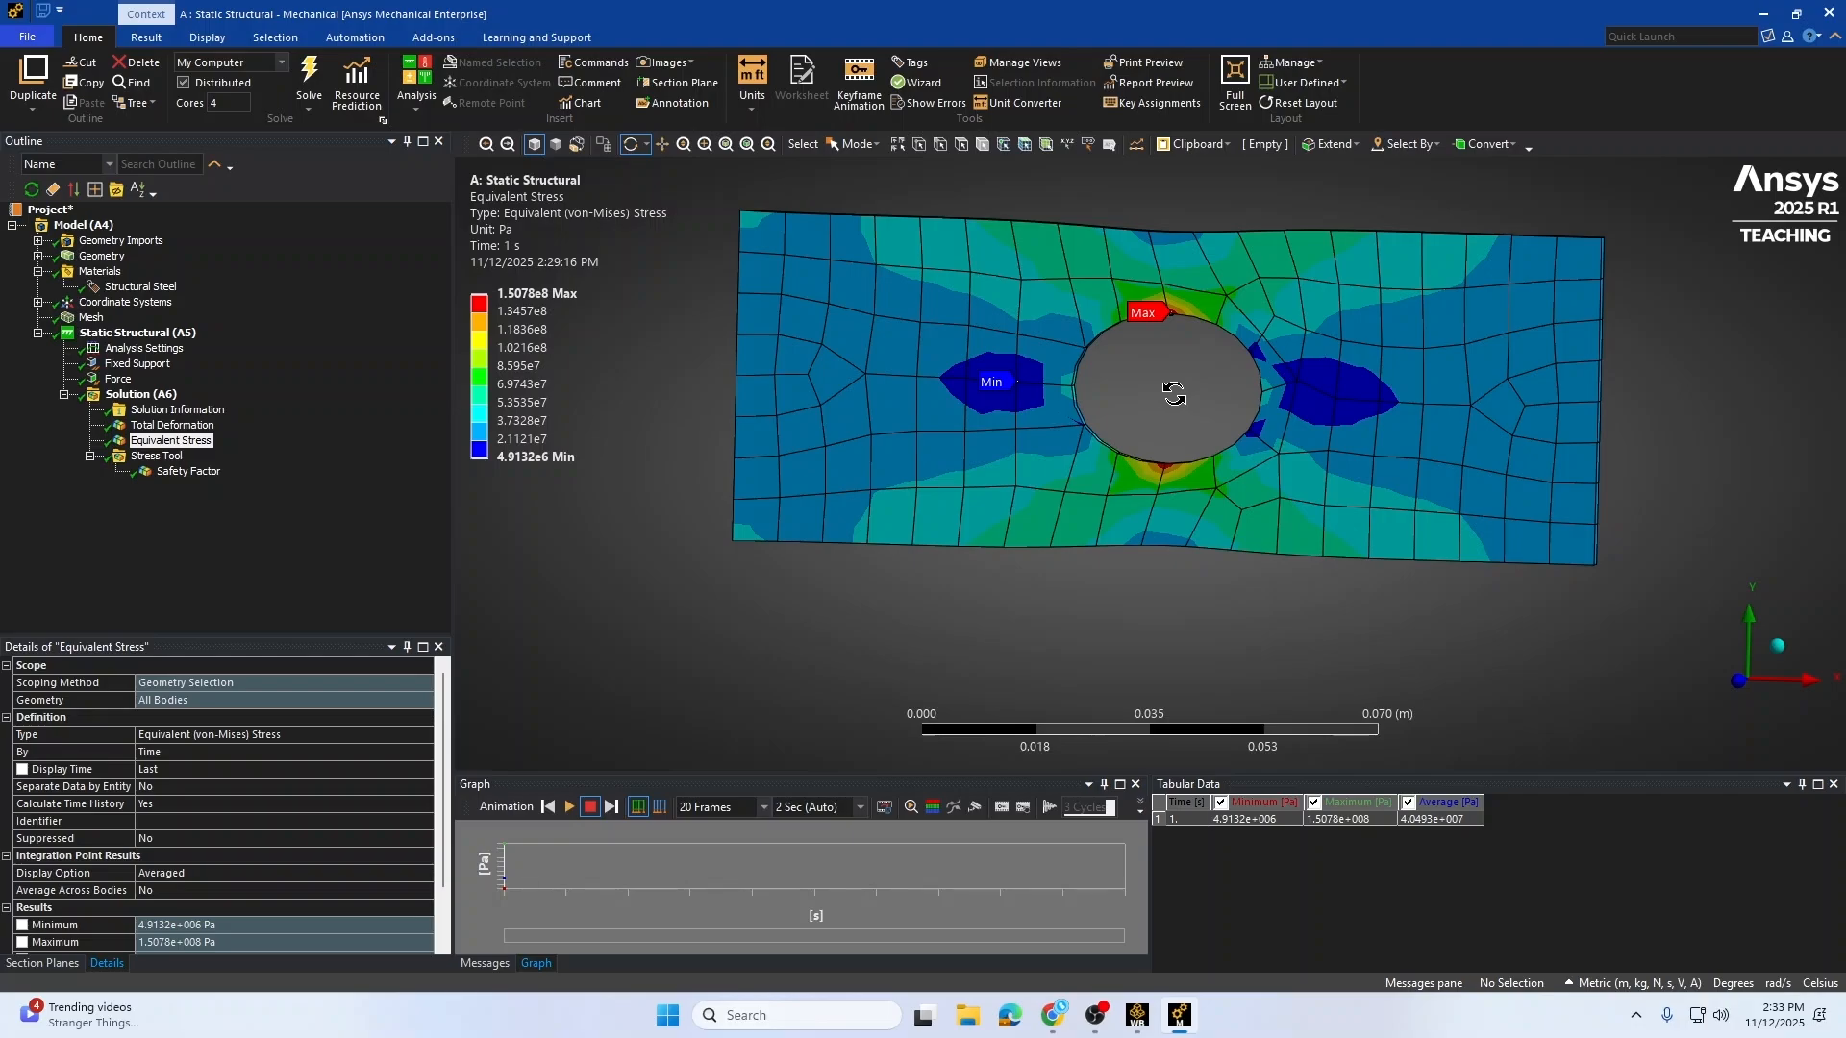
pyautogui.moveTo(1173, 394); pyautogui.dragTo(1188, 351)
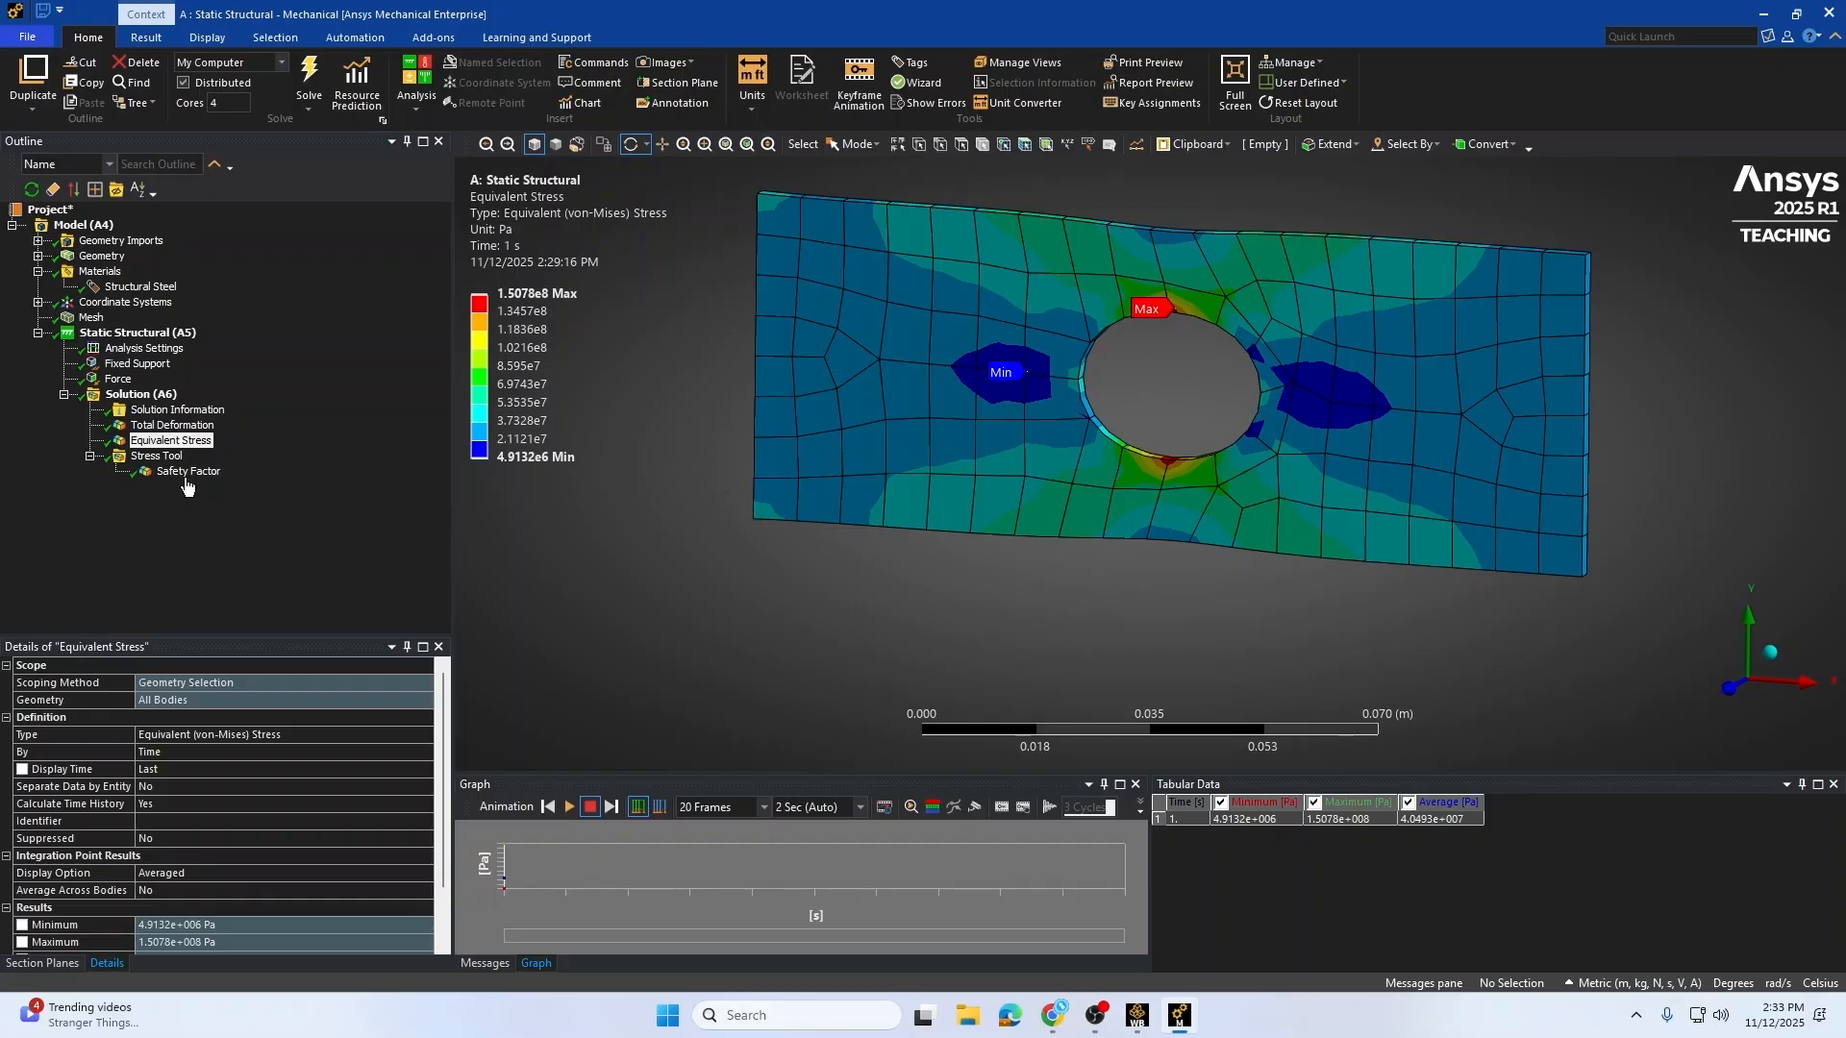
# Step: Examine the Safety Factor contour across the plate
pyautogui.click(184, 472)
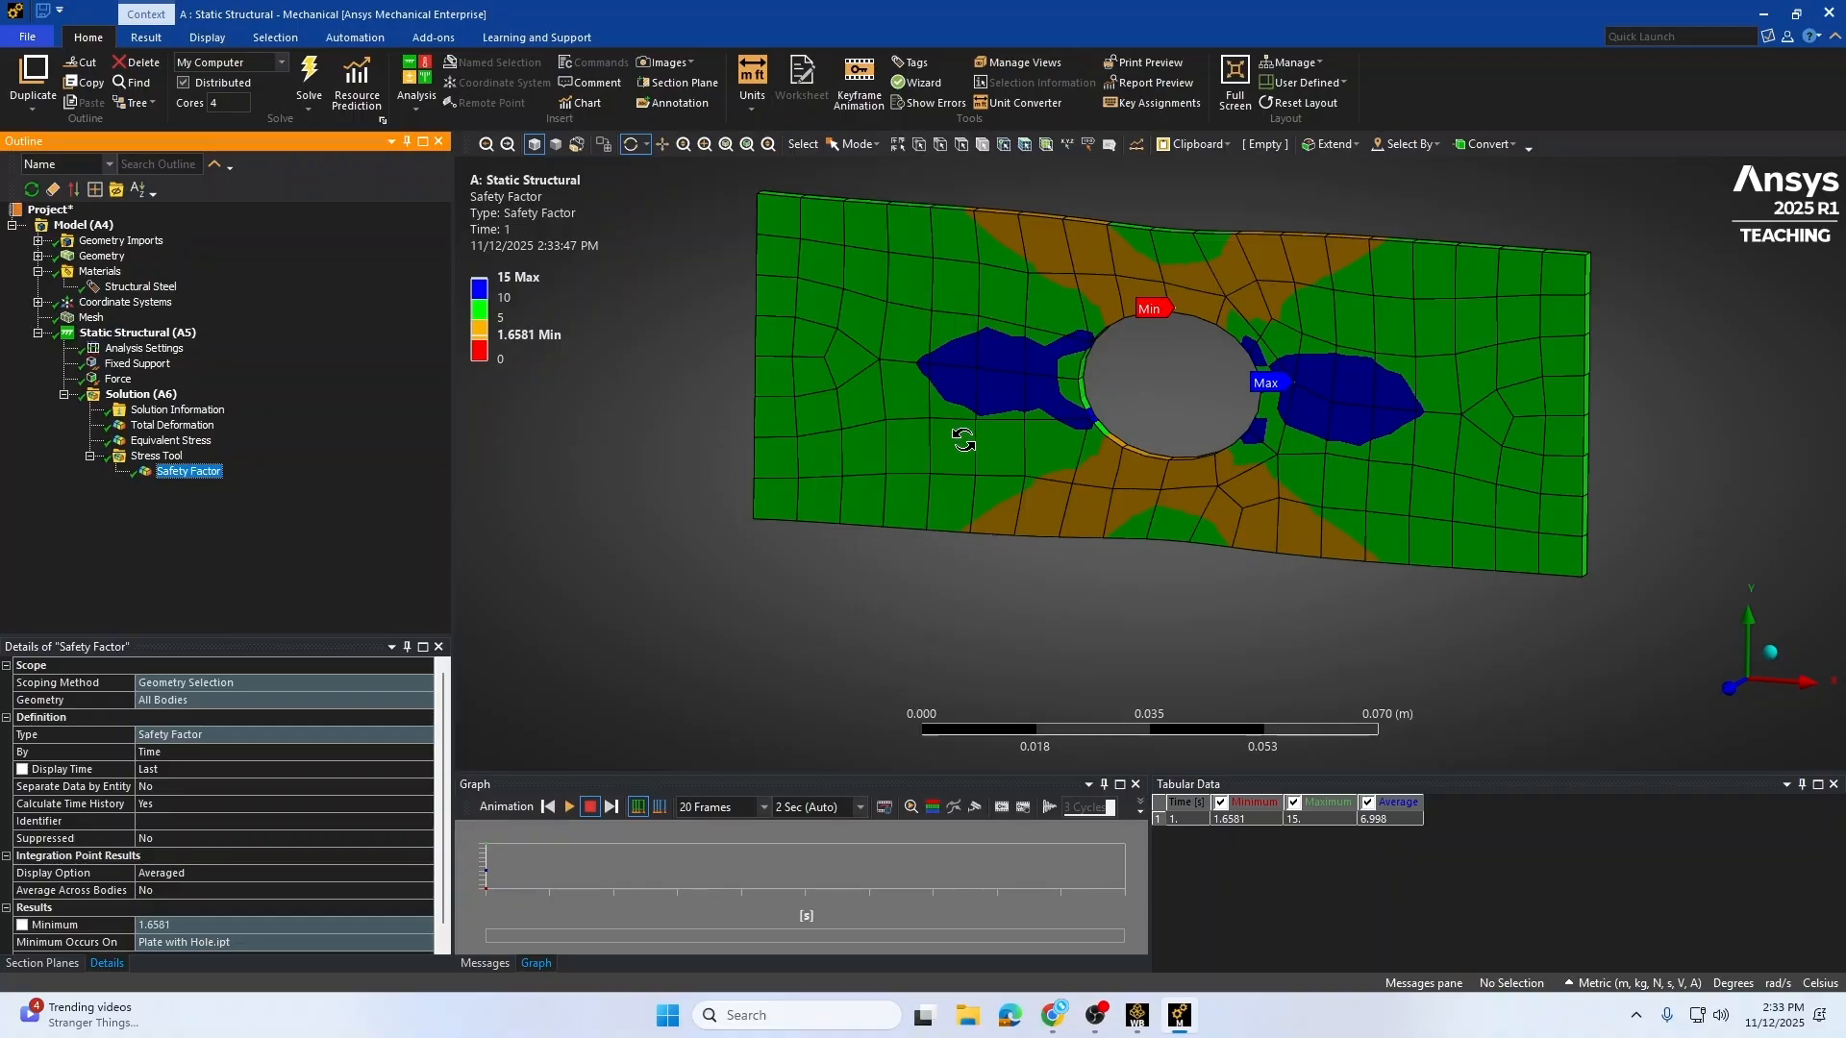
pyautogui.moveTo(1216, 382)
pyautogui.mouseDown()
pyautogui.moveTo(1219, 363)
pyautogui.moveTo(1249, 365)
pyautogui.mouseUp()
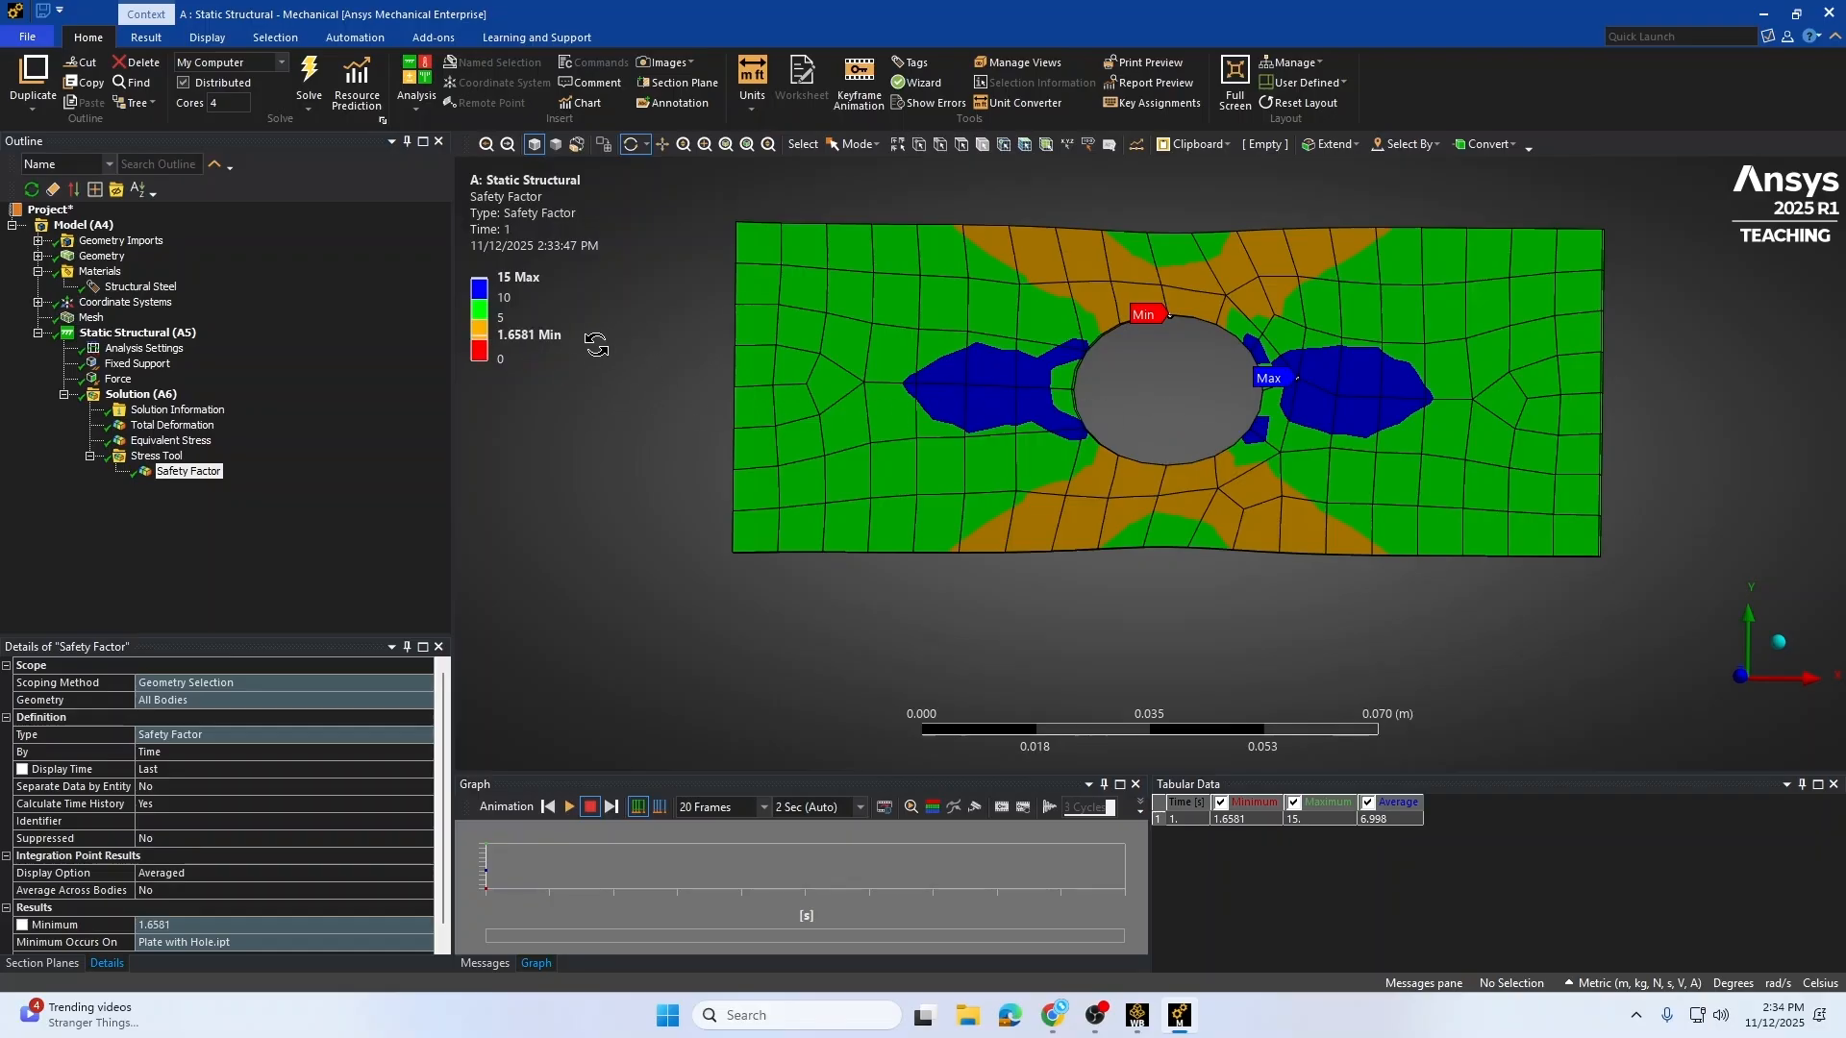
pyautogui.click(497, 337)
pyautogui.click(623, 365)
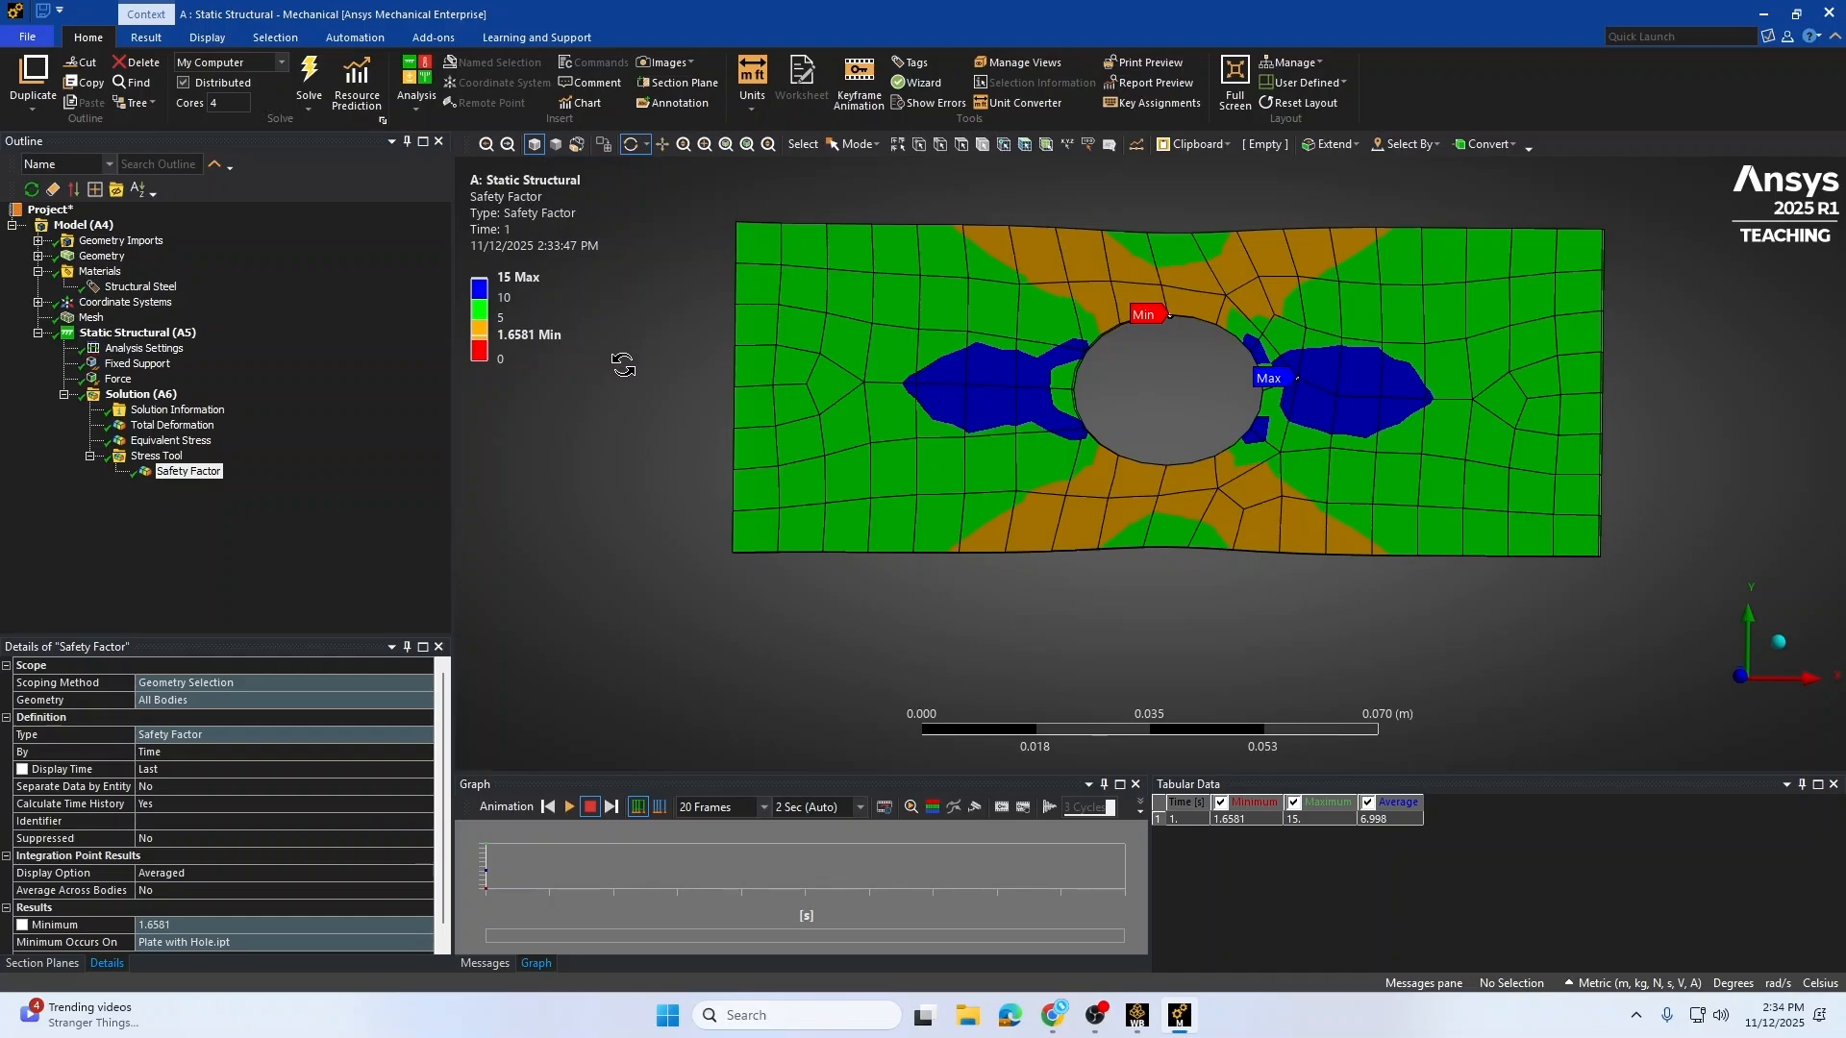